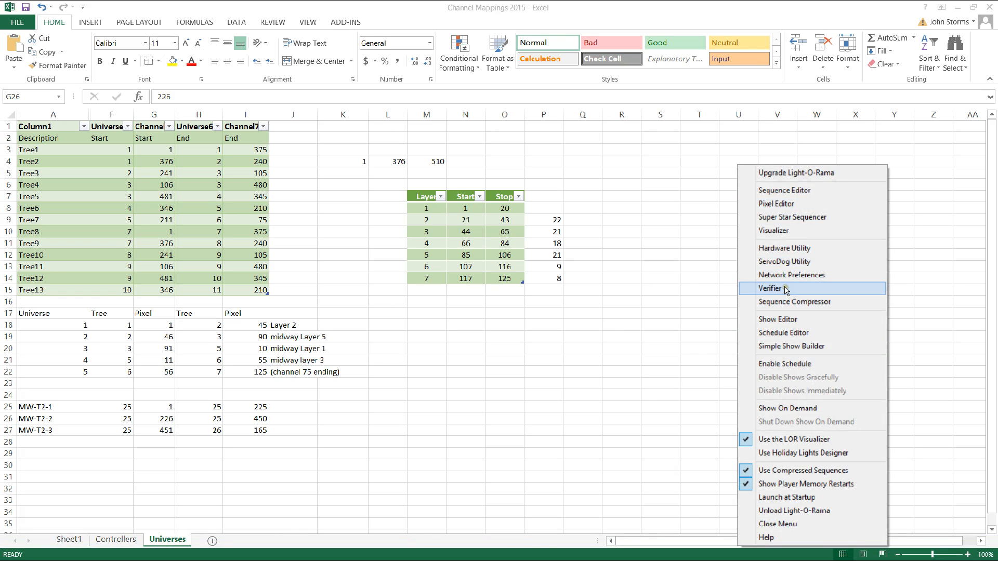
Launch the LOR Visualizer and load the ArrowWood visualization file.
left_click(777, 231)
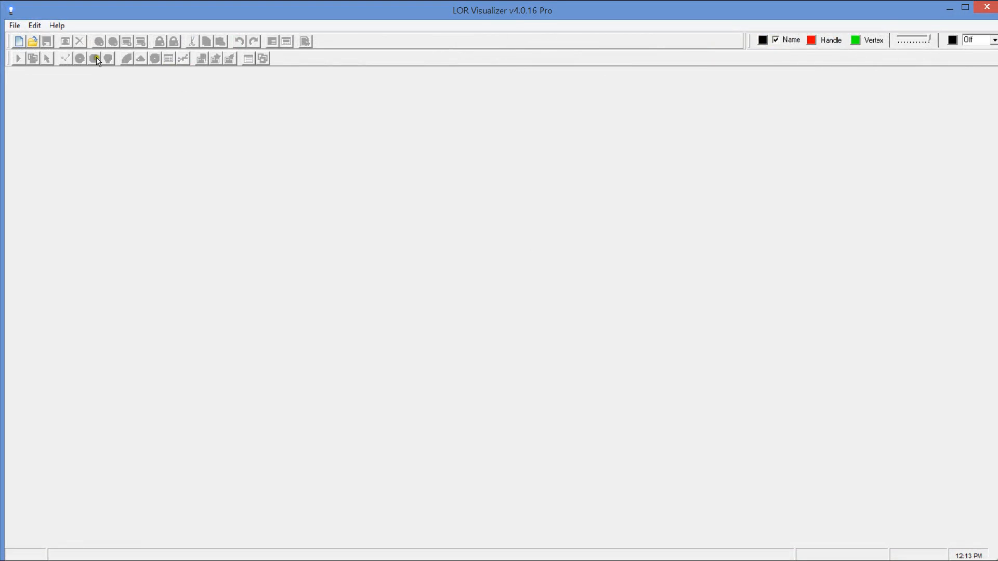
left_click(32, 41)
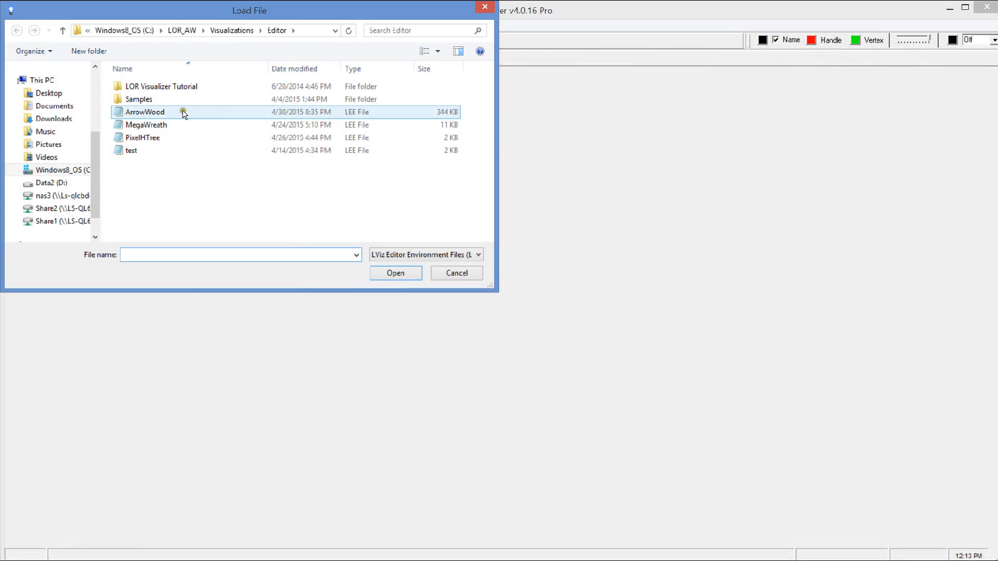
double_click(155, 112)
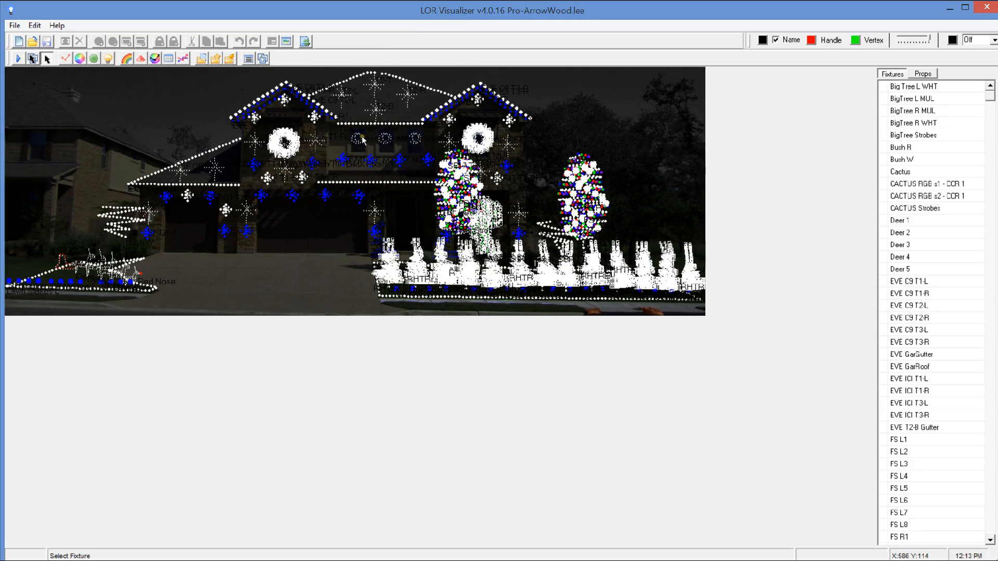
Examine the fixture details and assigned channels of the small wreaths on the house's upper middle windows.
mouse_move(362, 140)
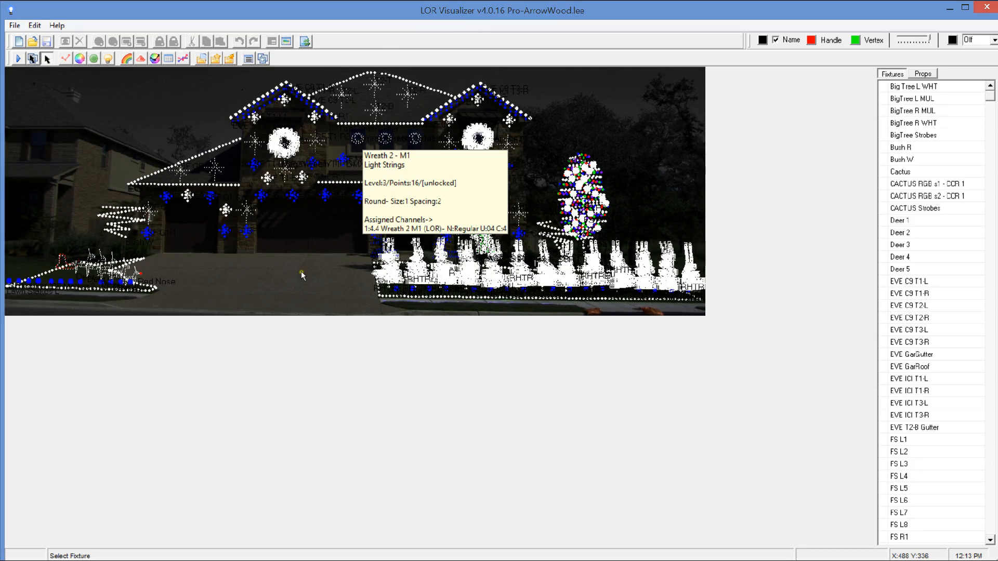
left_click(341, 147)
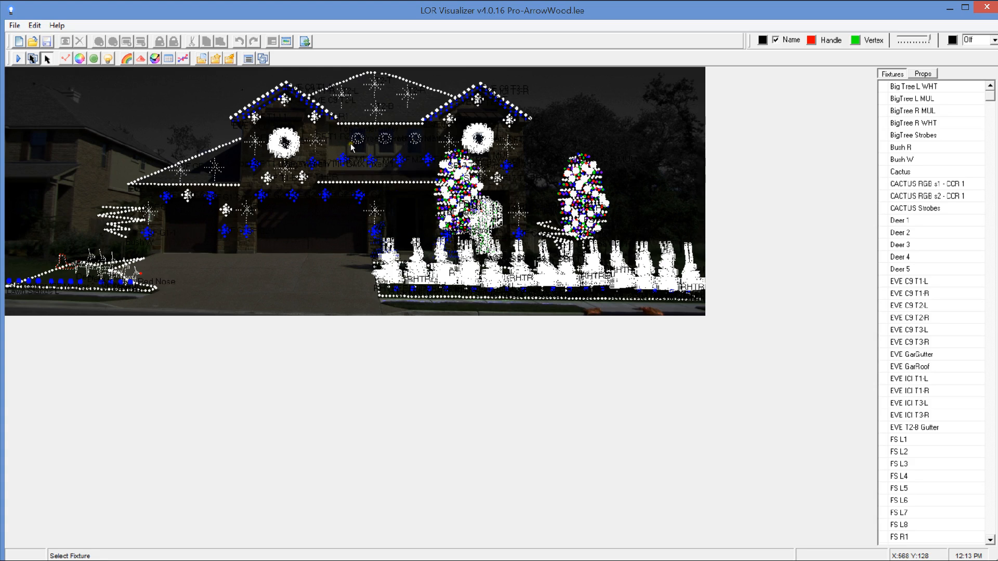
mouse_move(354, 147)
Switch to File Explorer and open the Pictures folder under Data2 (D:), Chrismtas2015, MegaWreath2015.
mouse_move(12, 552)
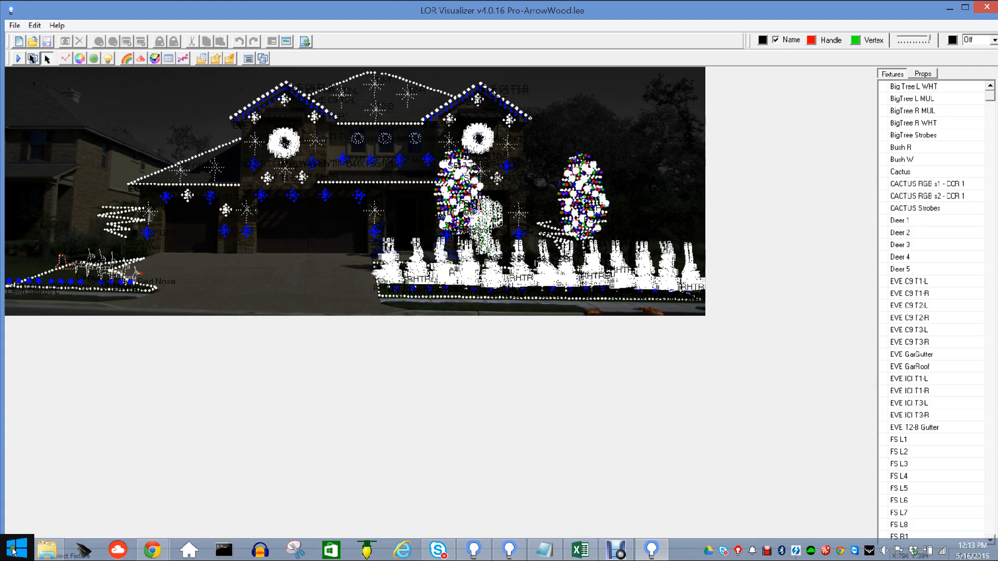
left_click(177, 468)
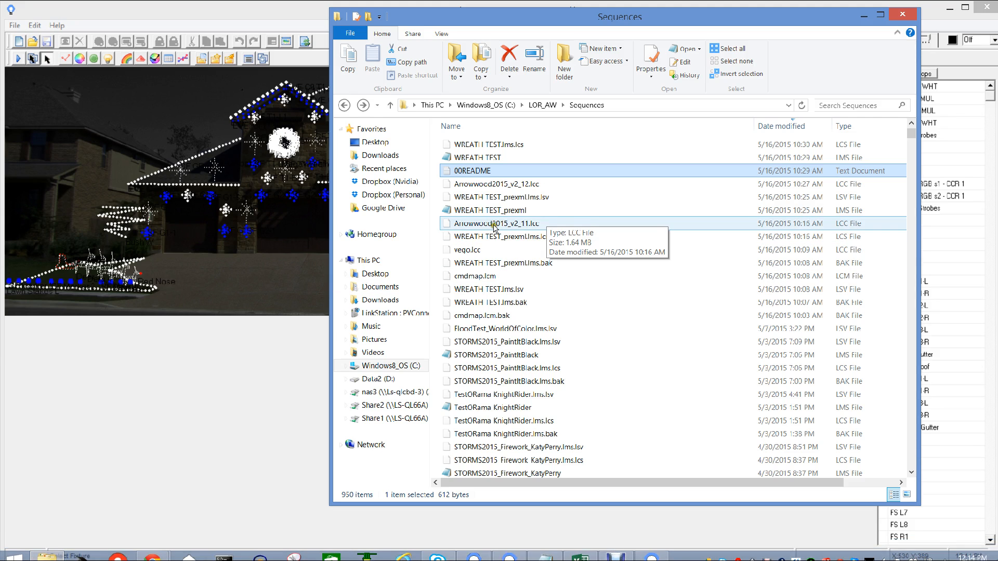
left_click(387, 378)
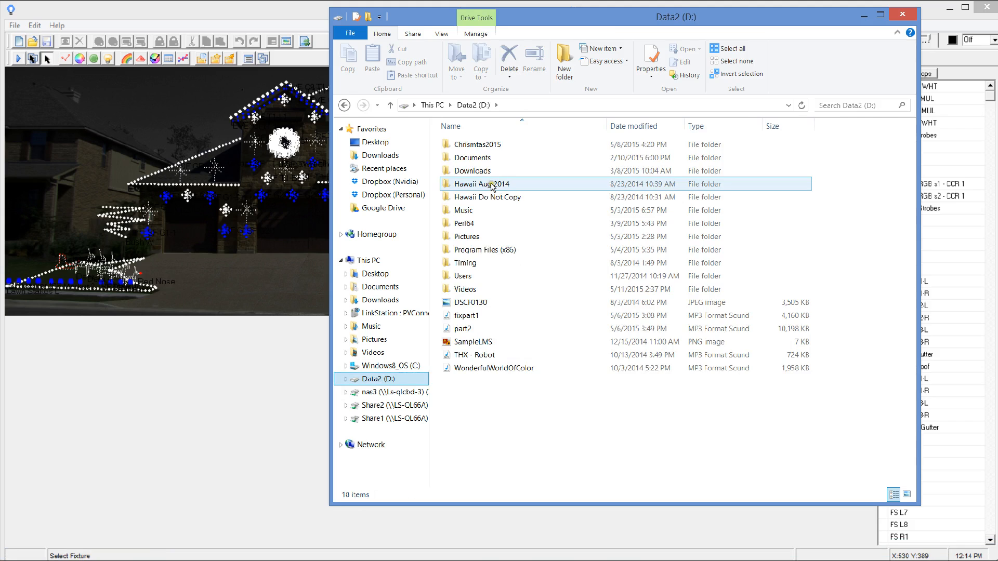
double_click(476, 144)
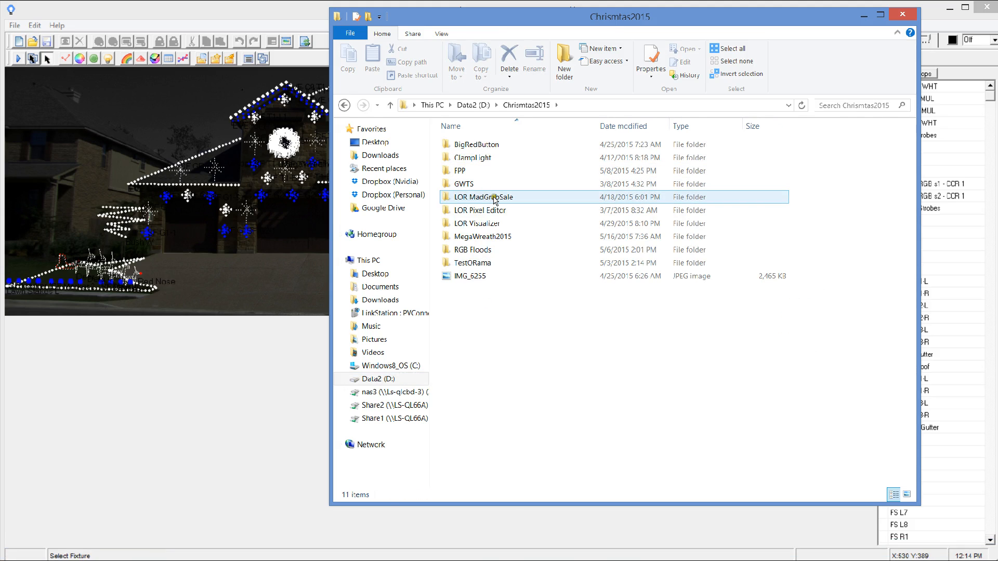
double_click(488, 235)
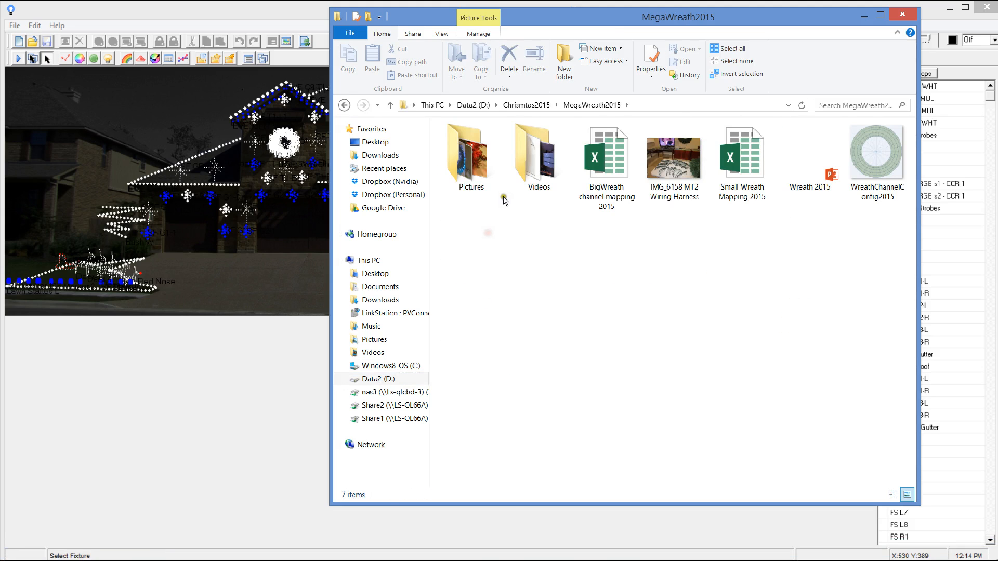
left_click(451, 174)
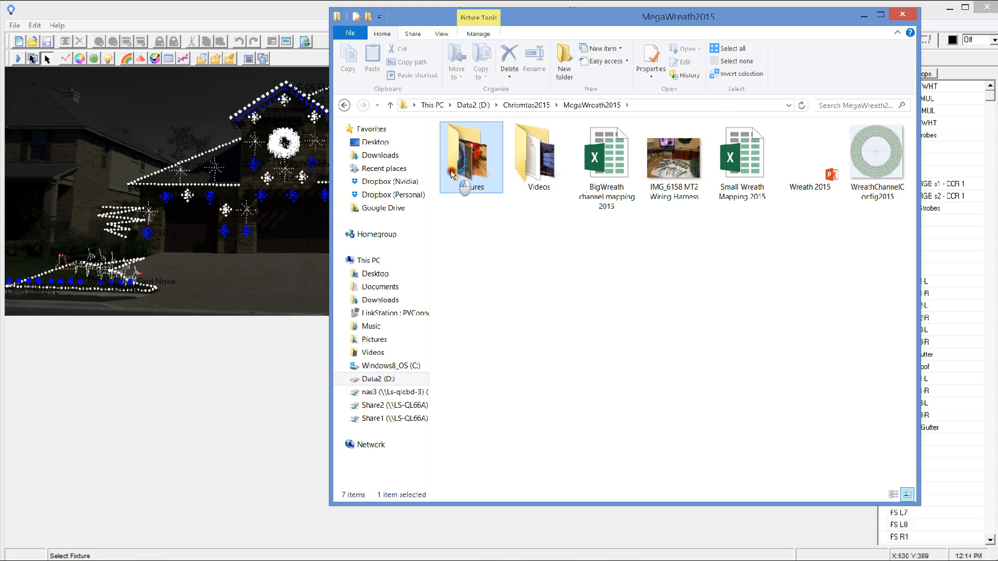
double_click(451, 174)
View the wreath photos starting from IMG_6263 and close the photo viewer.
left_click(863, 161)
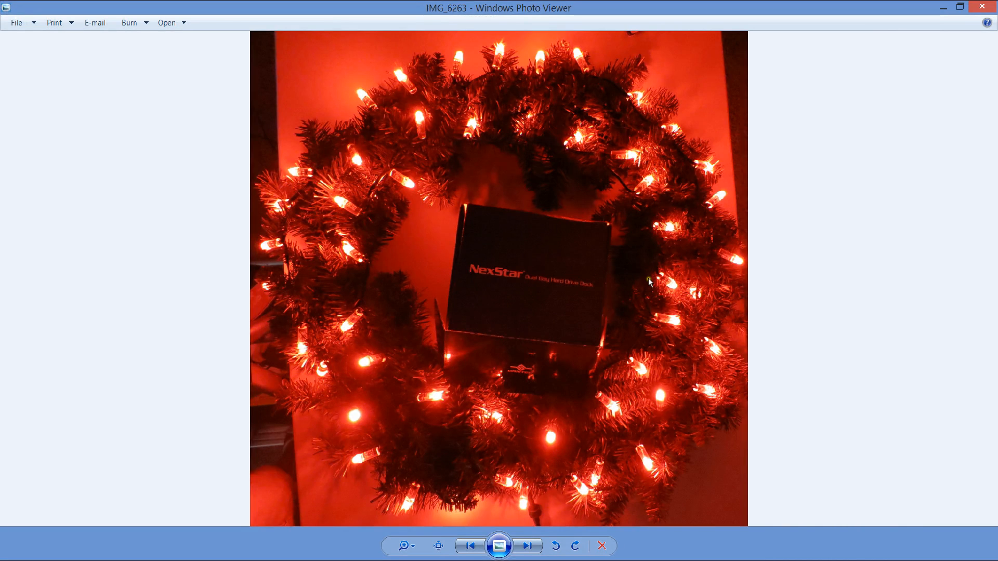
left_click(527, 545)
left_click(527, 545)
left_click(528, 546)
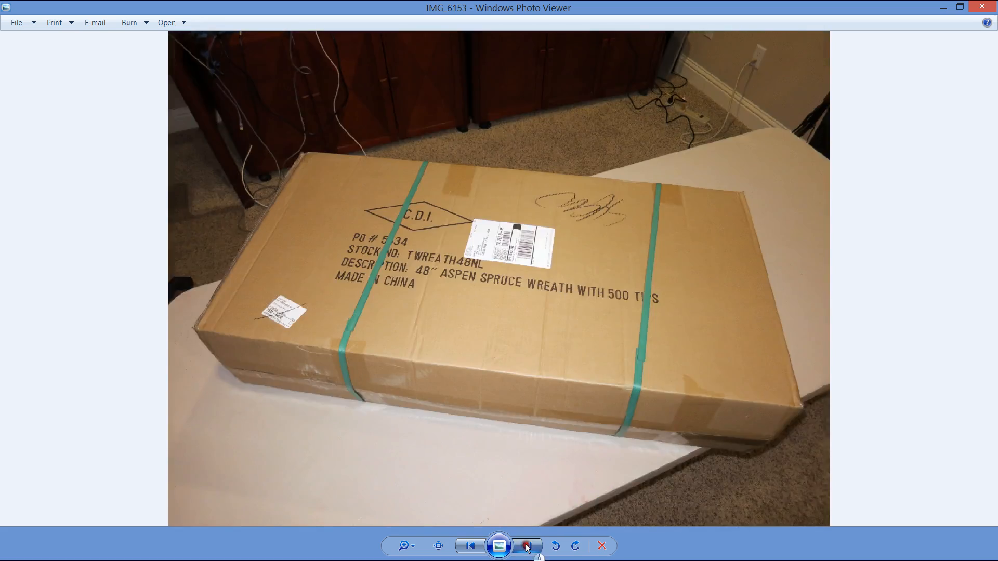
left_click(527, 545)
left_click(986, 10)
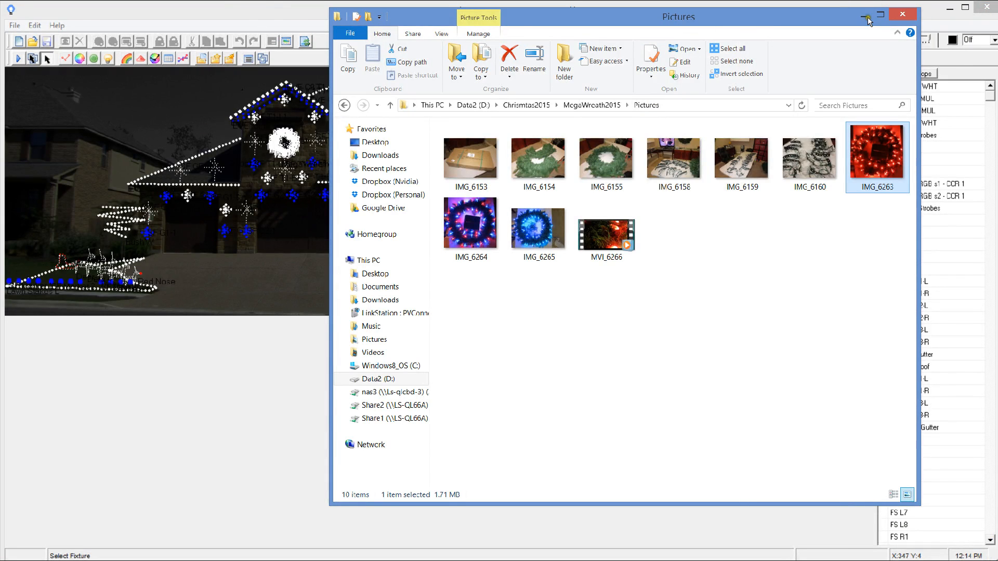
Return to the Channel Mappings 2015 workbook in Excel and review the start and end universe and channel of MW-T2-1.
left_click(862, 16)
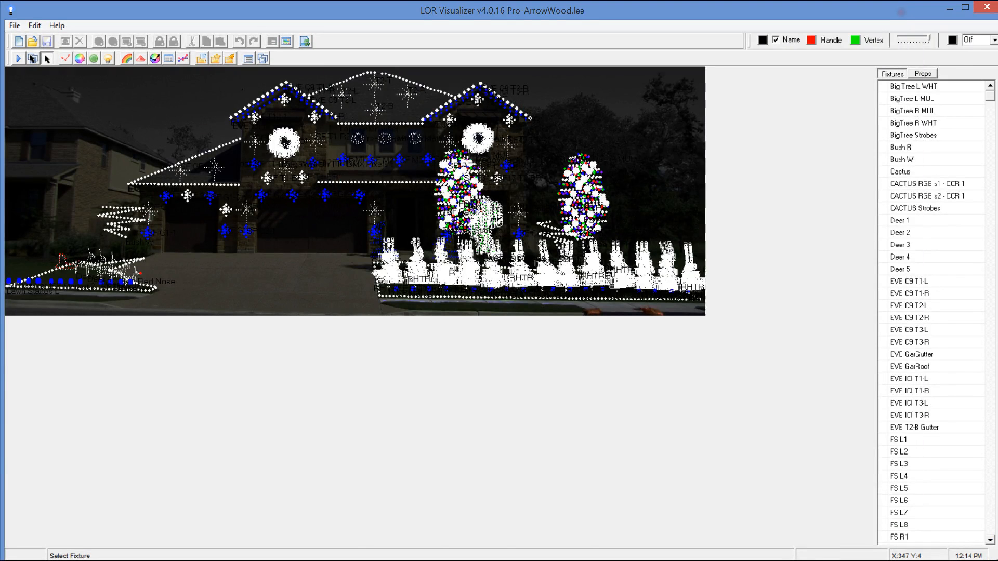
left_click(946, 9)
left_click(171, 415)
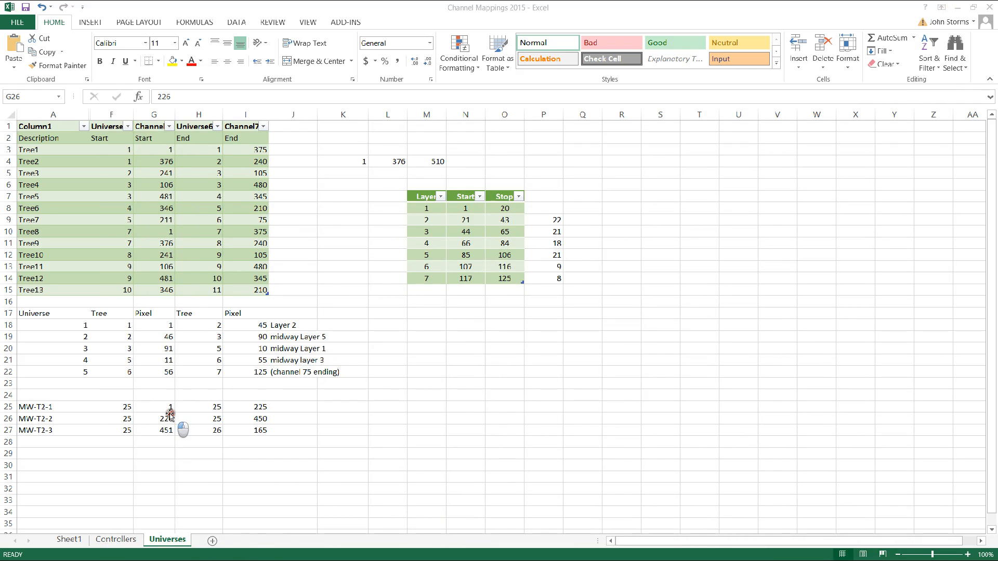
left_click(101, 407)
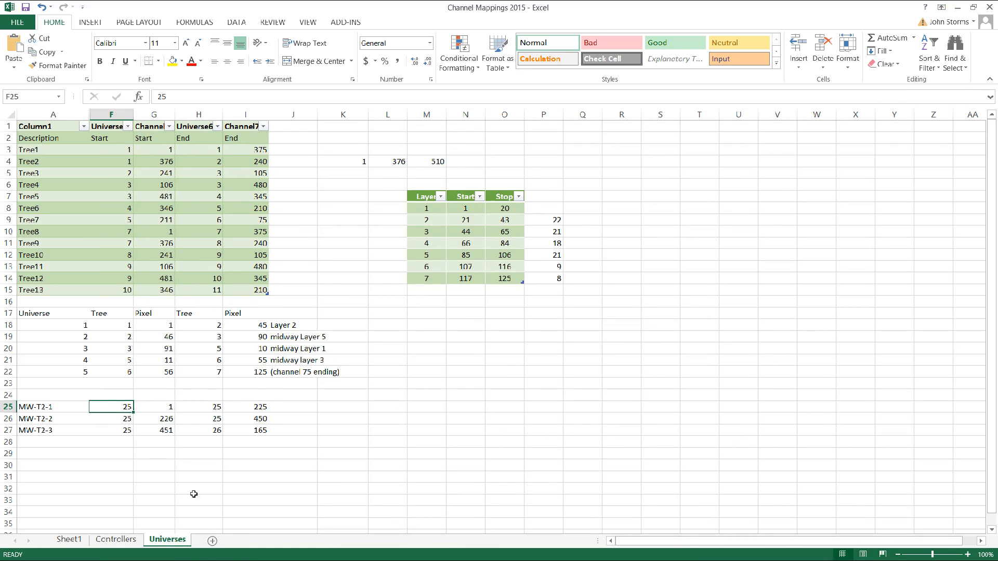
key("Left")
key("Right")
key("Right")
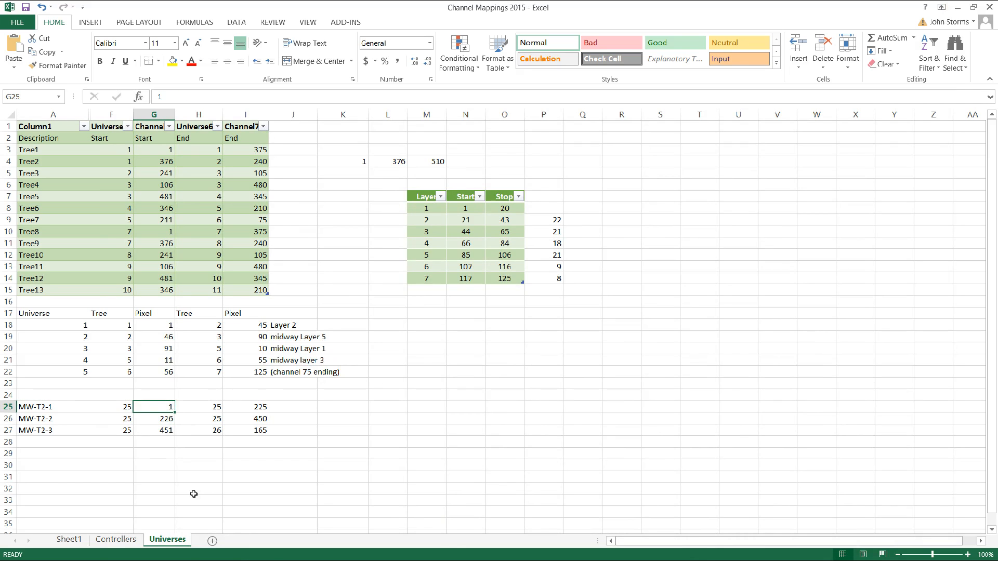
key("Right")
key("Right")
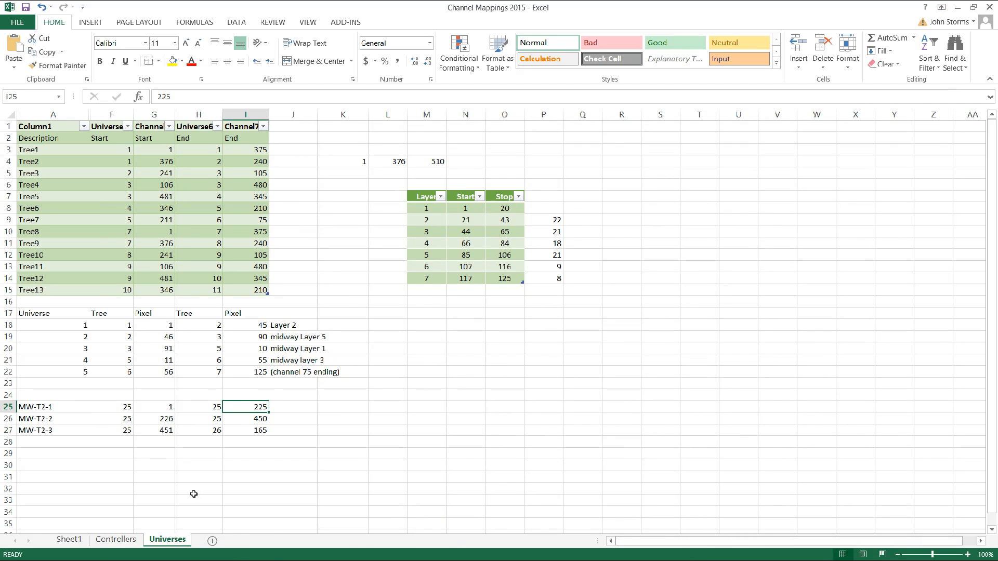
Review the start and end universe and channel of MW-T2-2 in row 26.
key("Left")
key("Left")
key("Left")
key("Down")
key("Right")
key("Right")
key("Right")
key("Right")
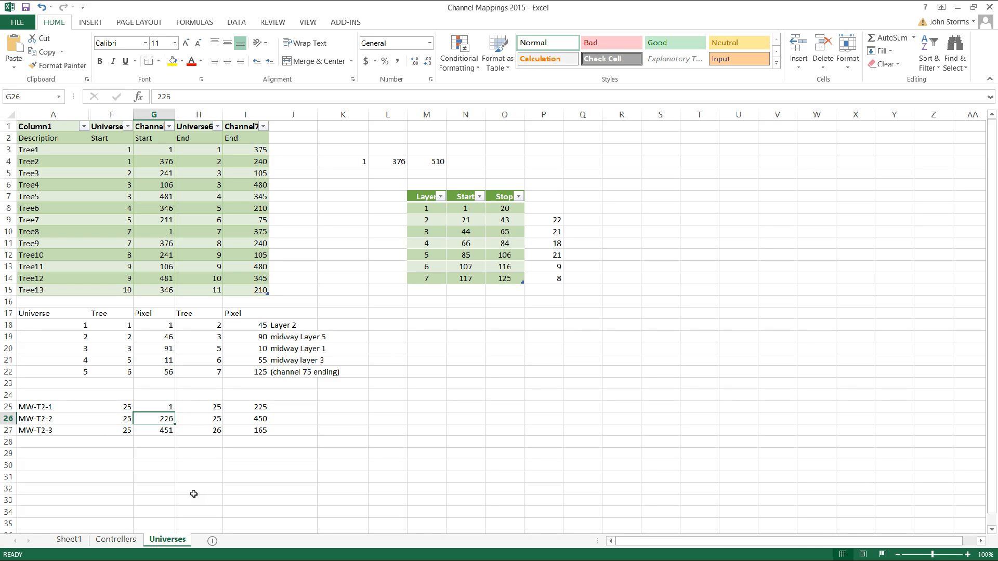
key("Left")
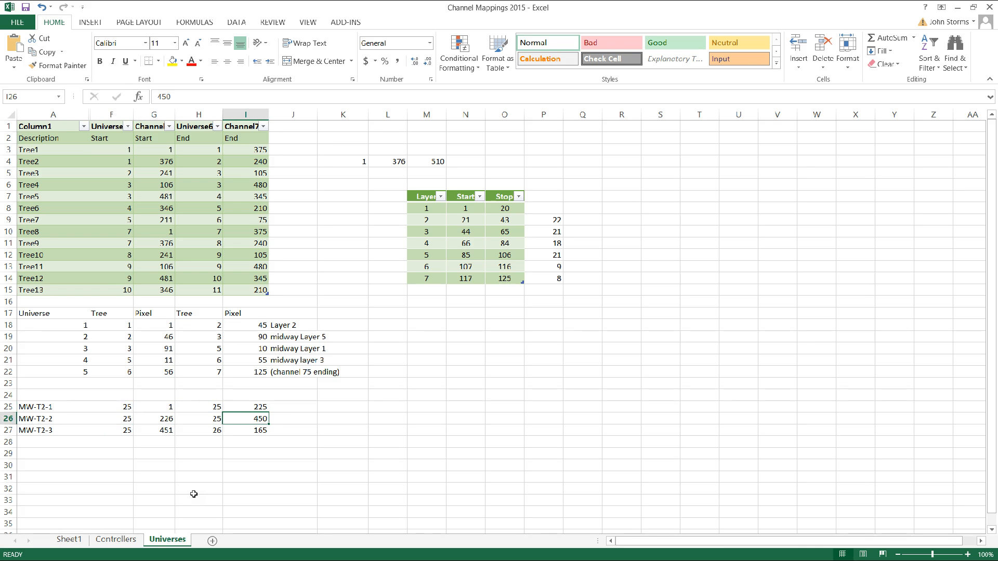
Review the start and end universe and channel of MW-T2-3 in row 27.
key("Down")
key("Left")
key("Left")
key("Left")
key("Left")
key("Right")
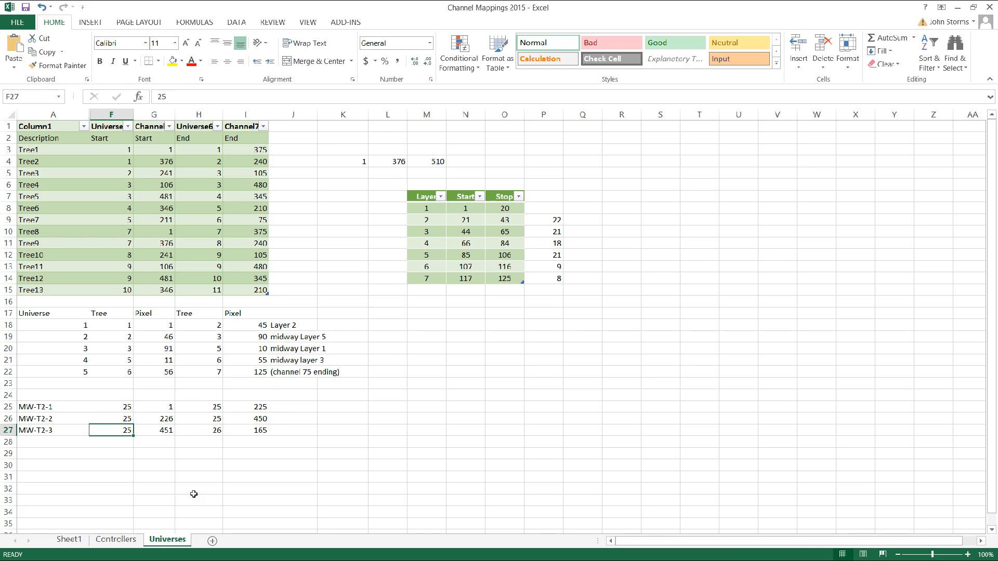
key("Right")
key("Right")
key("Right")
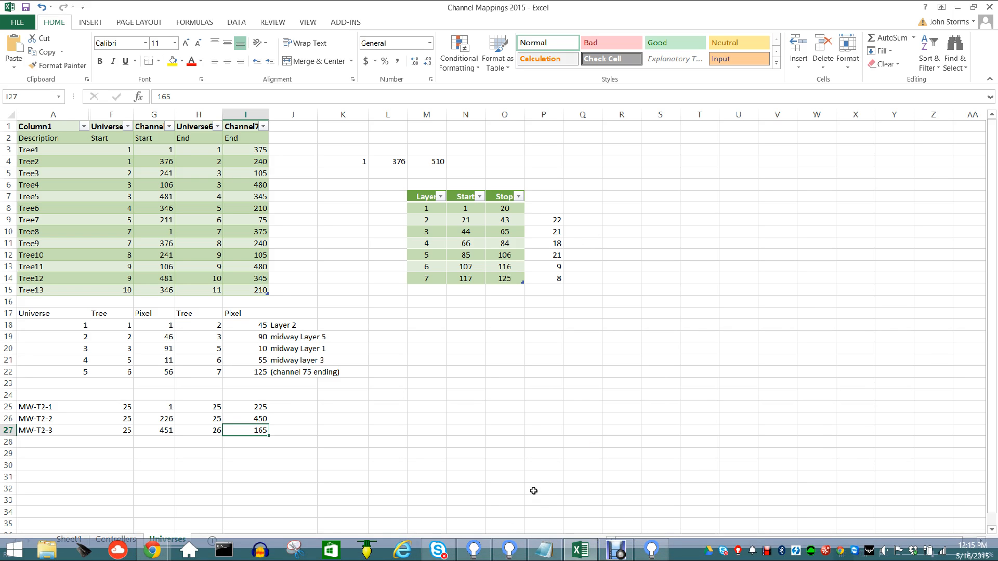
Search the Downloads folder in File Explorer for "vego" and launch the Vegomatic (1) application.
key("super")
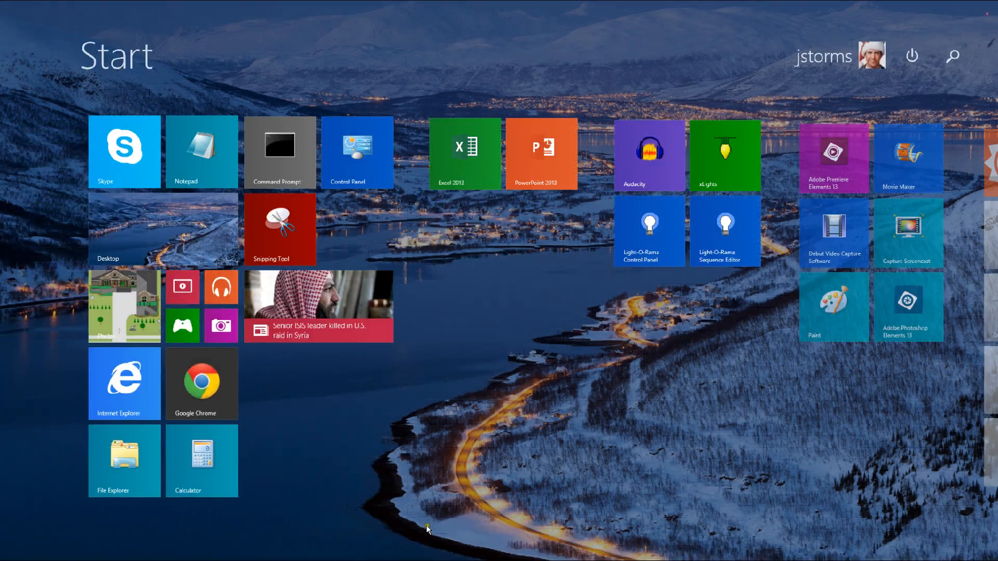
left_click(130, 464)
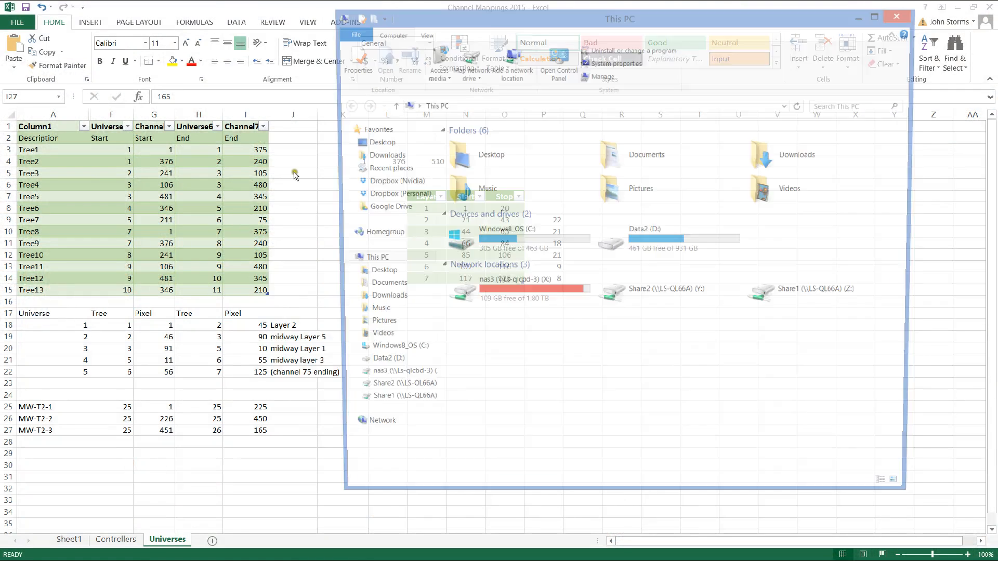
left_click(391, 156)
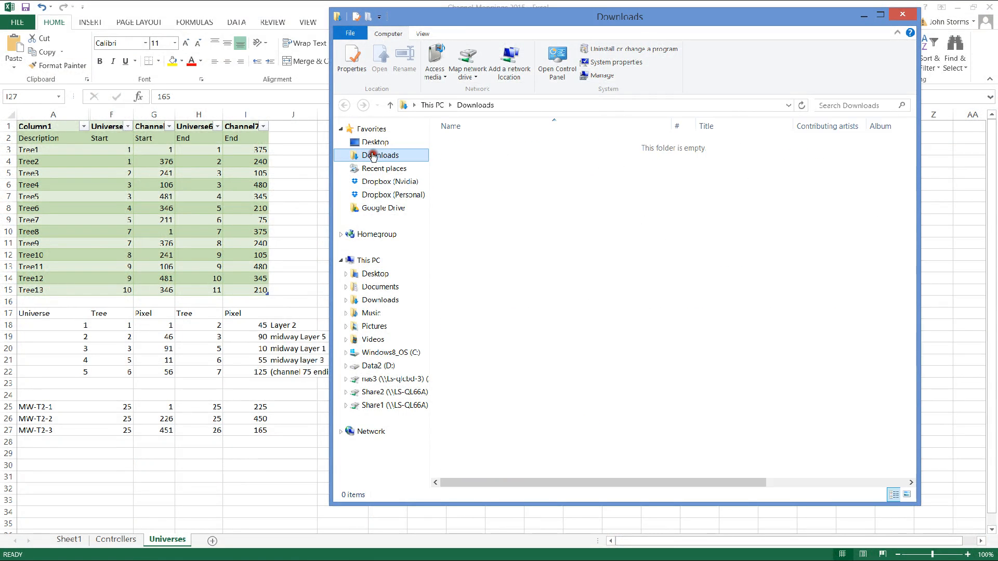
left_click(829, 105)
type("vego")
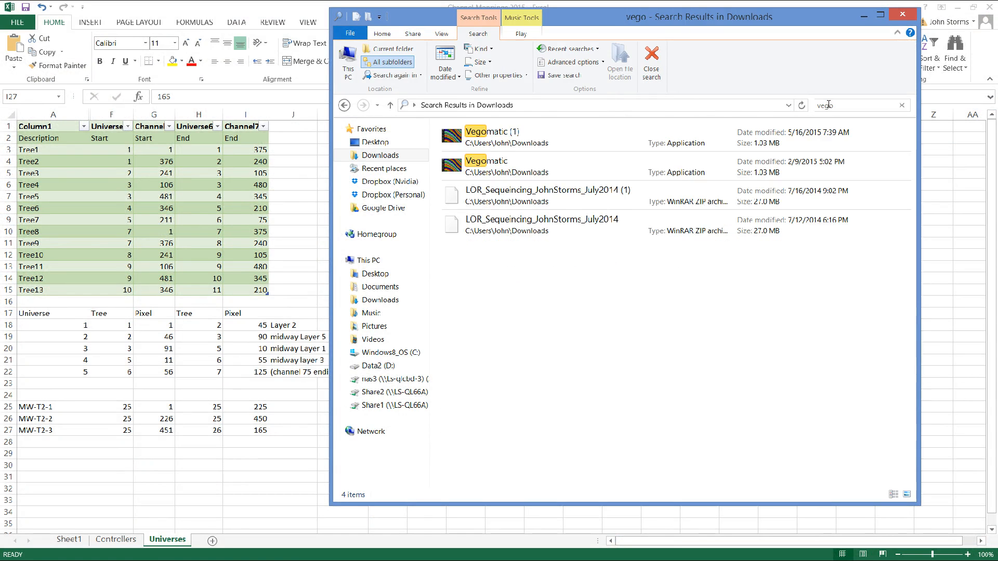
double_click(513, 138)
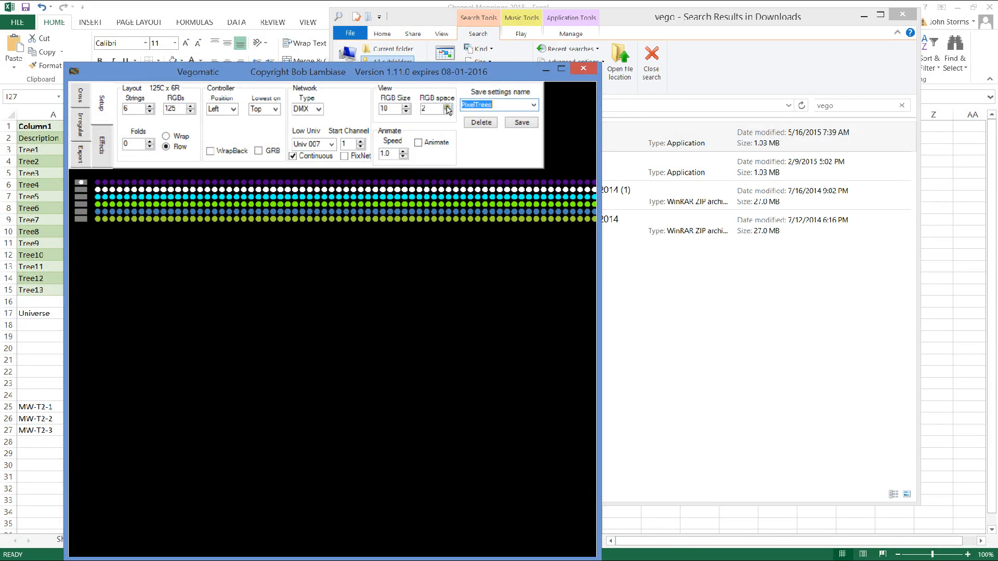
Name the settings MiniMegaWreaths and set the layout to 3 strings with 75 RGBs each.
left_click(504, 106)
double_click(503, 106)
type("MiniMegaWreath")
double_click(127, 108)
type("3")
key("Tab")
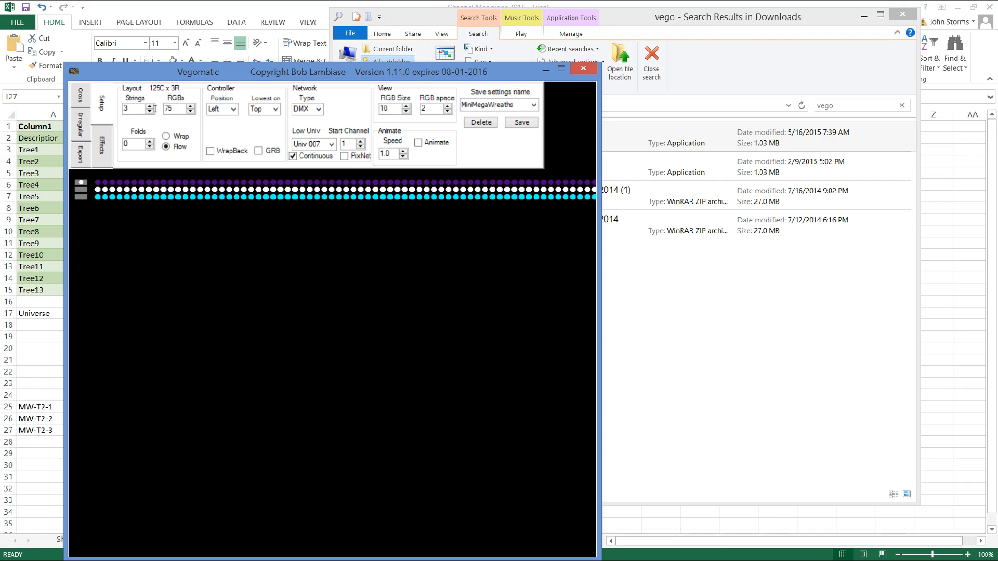
key("Tab")
Choose DMX as the network type, set the low universe to Univ 025 and save the settings.
left_click(319, 110)
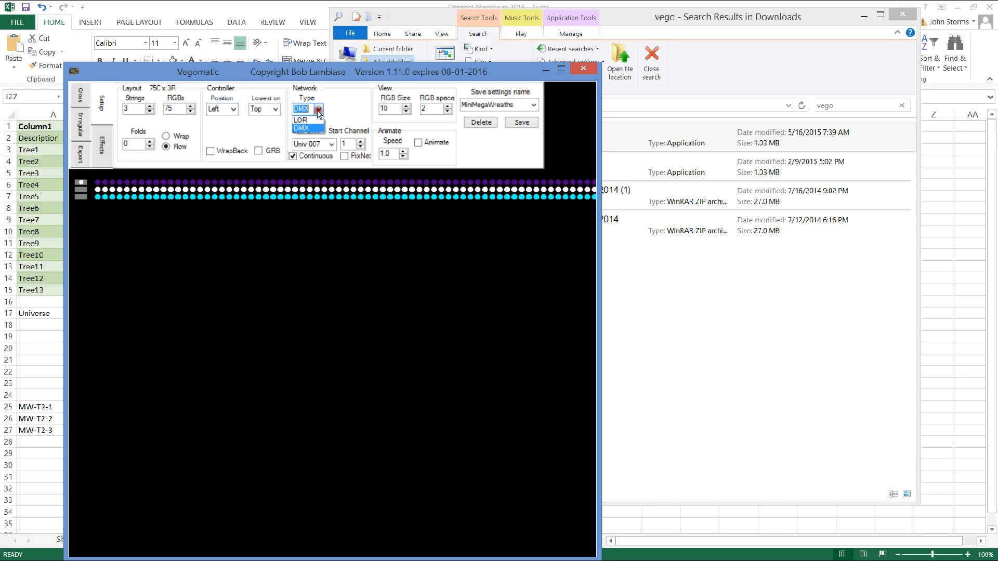
left_click(306, 121)
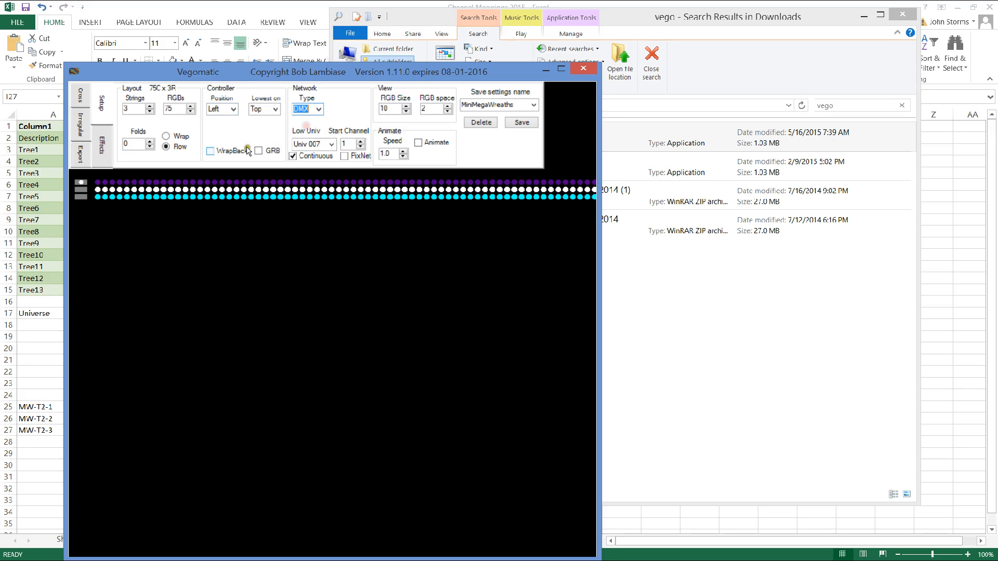
left_click(332, 145)
left_click(332, 144)
left_click(332, 145)
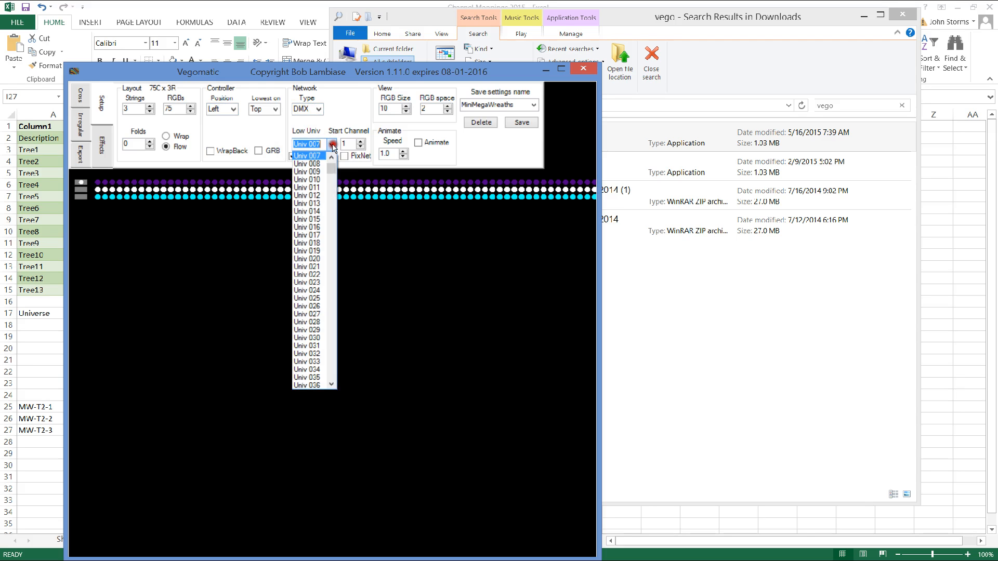
left_click(311, 298)
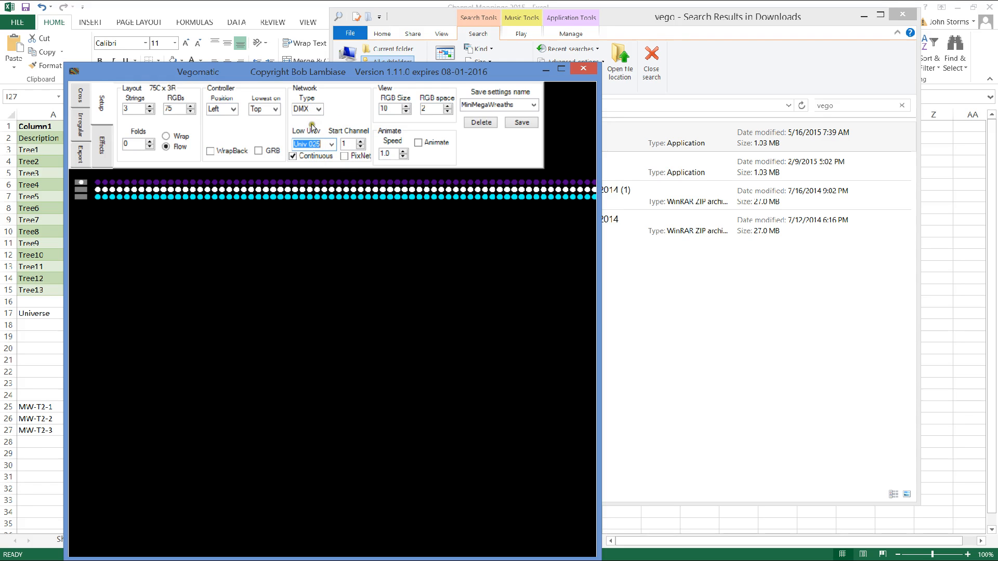
left_click(512, 128)
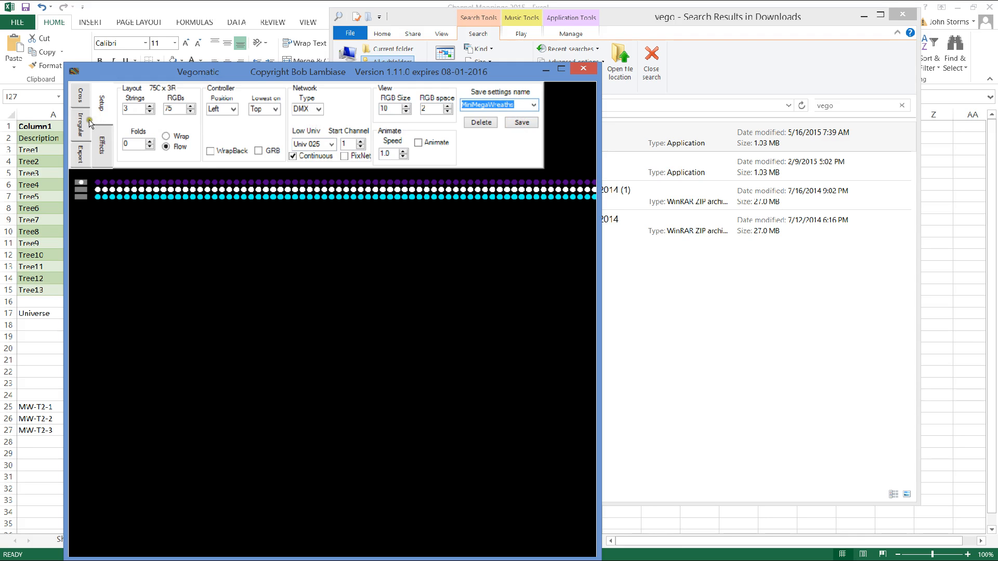
Load Arrowwood2015_v2_10.lcc from the Sequences folder as the starting configuration for the export.
left_click(82, 154)
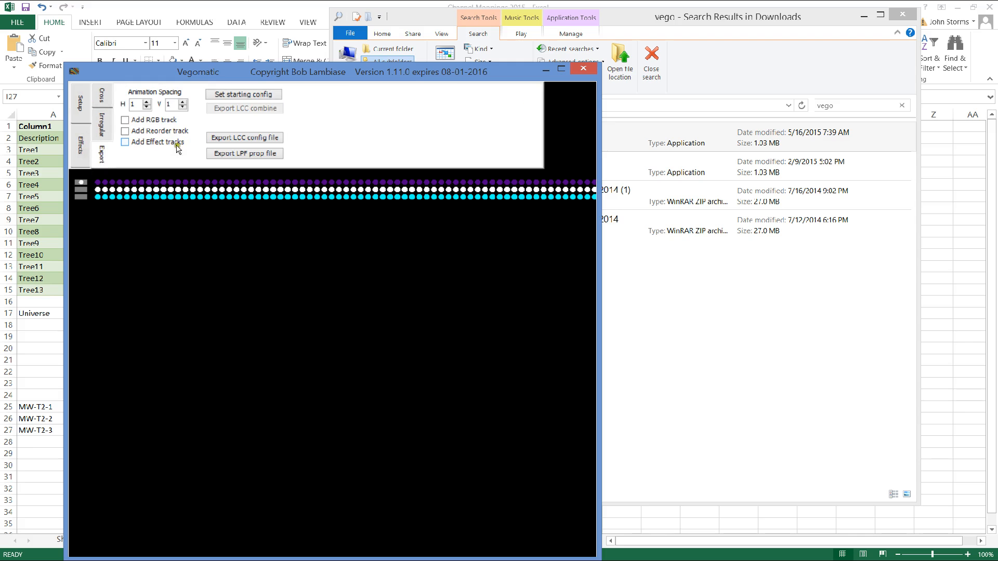
left_click(215, 95)
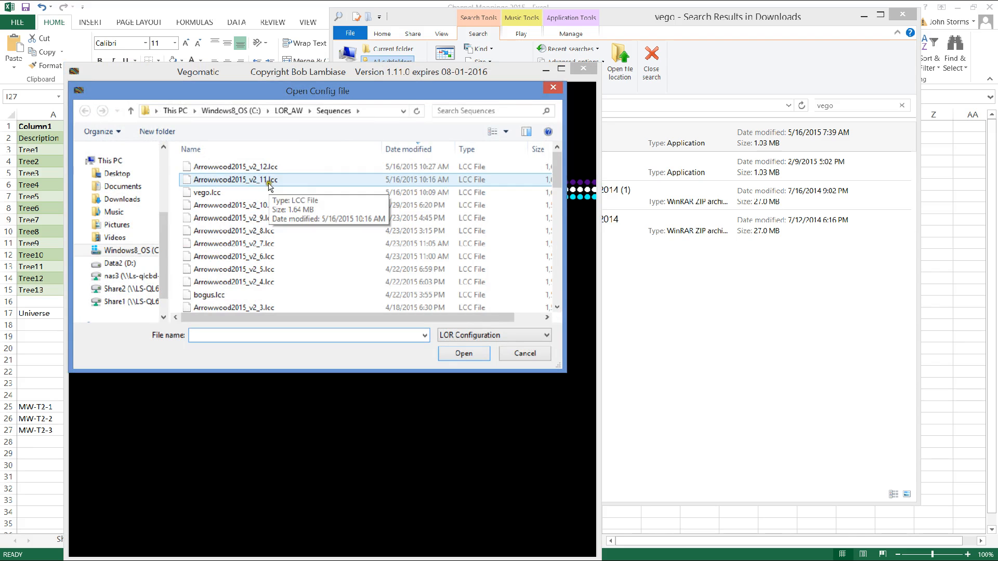
left_click(270, 204)
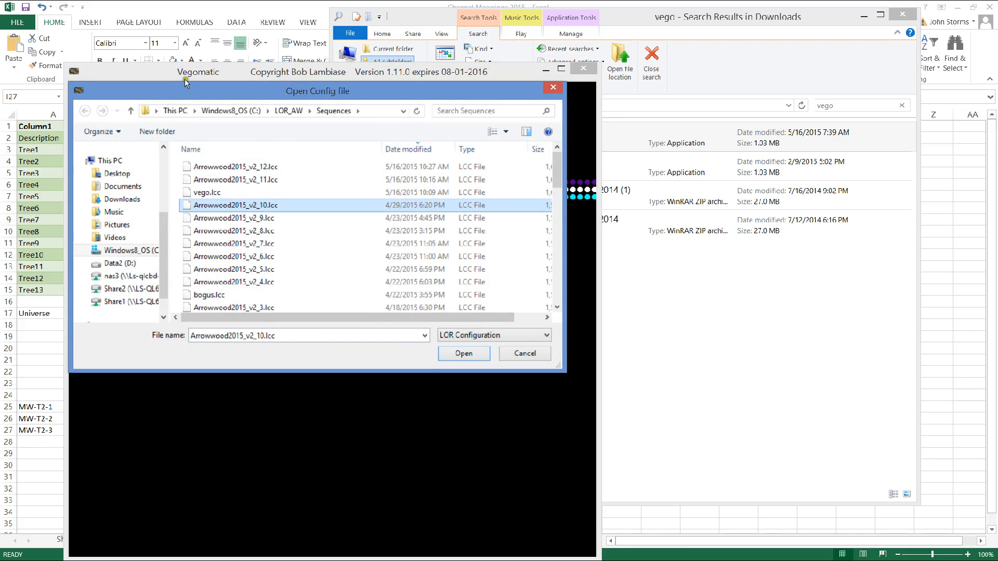
left_click(461, 354)
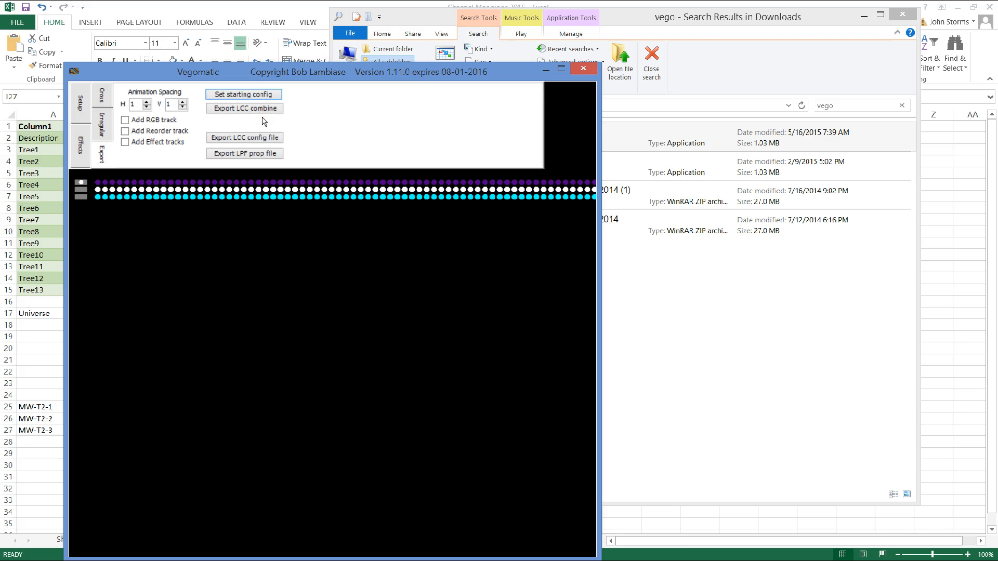
Export the combined LCC configuration to vego.lcc in the Sequences folder, replacing the existing file.
left_click(244, 109)
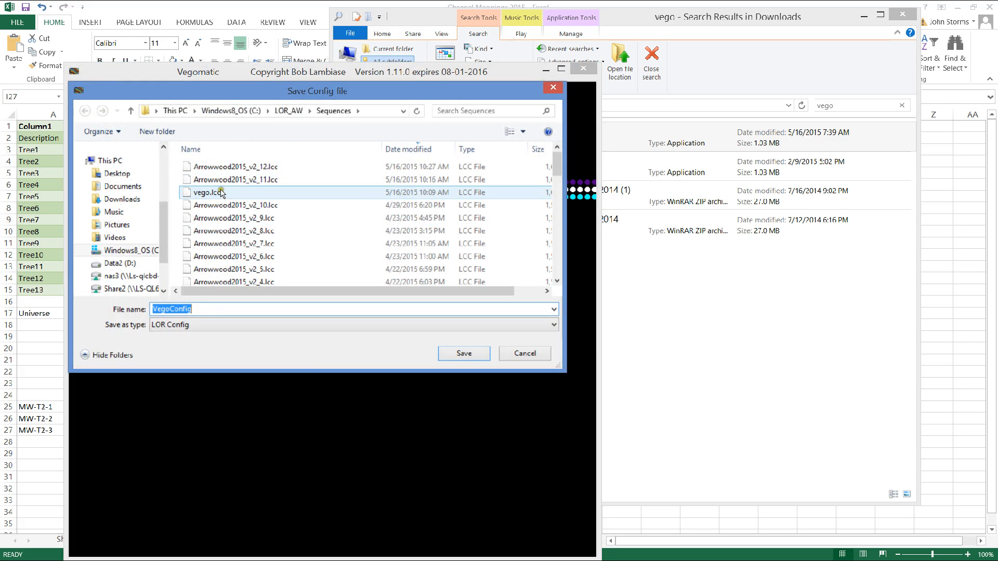
left_click(218, 197)
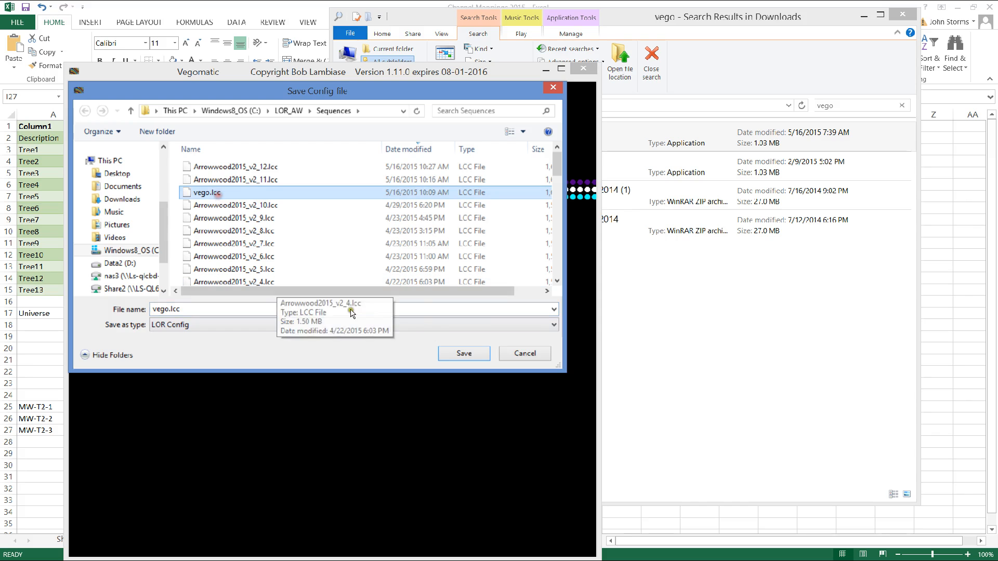
left_click(447, 356)
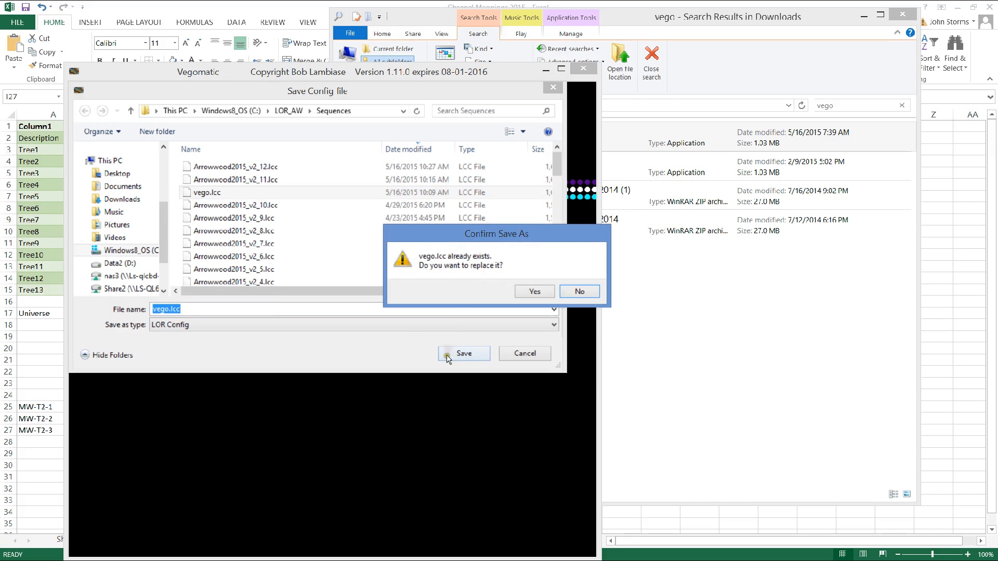
left_click(535, 292)
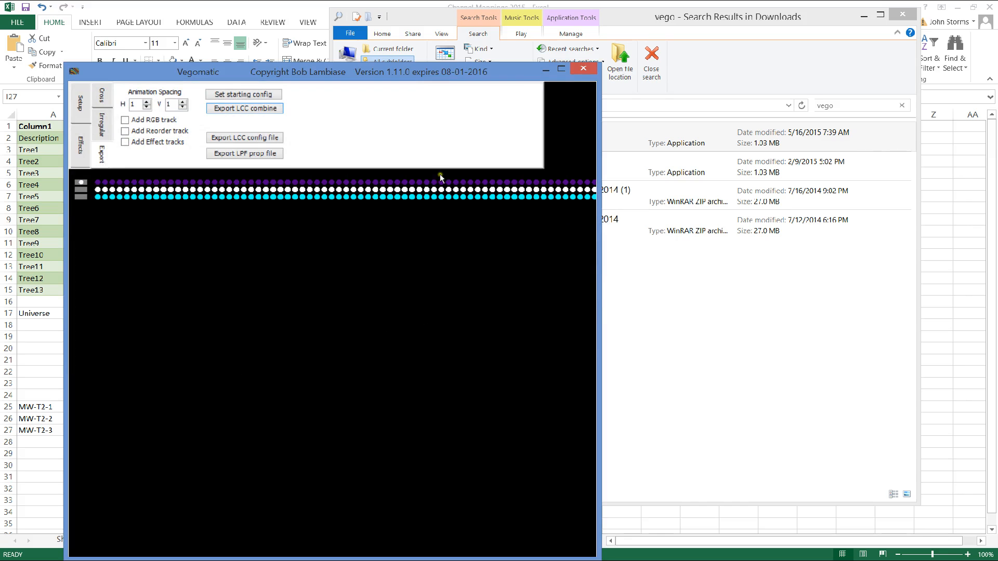
Minimize Vegomatic, continue past its exception dialog and switch to the Light-O-Rama Sequence Editor with WREATH TEST.lms.
left_click(546, 68)
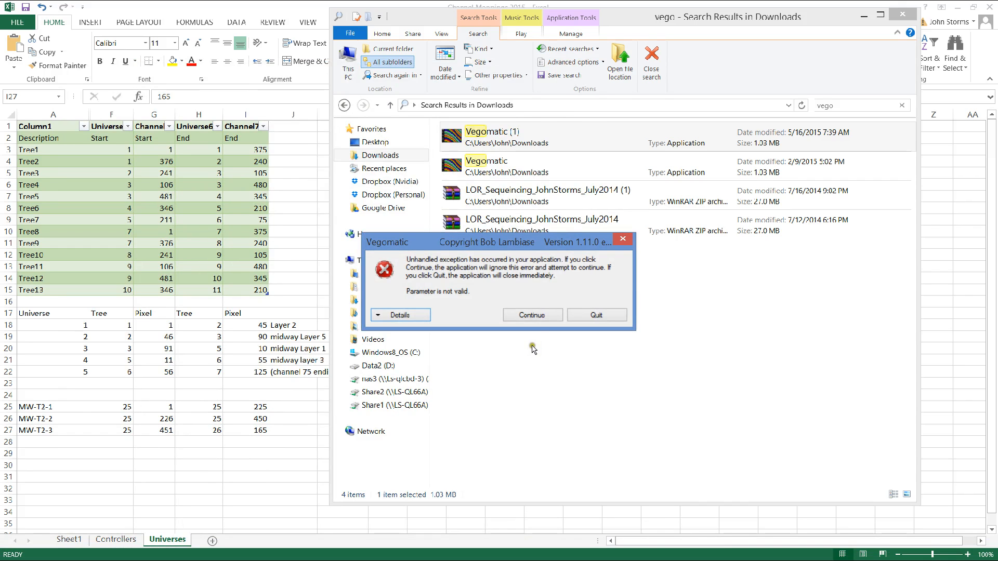
left_click(531, 315)
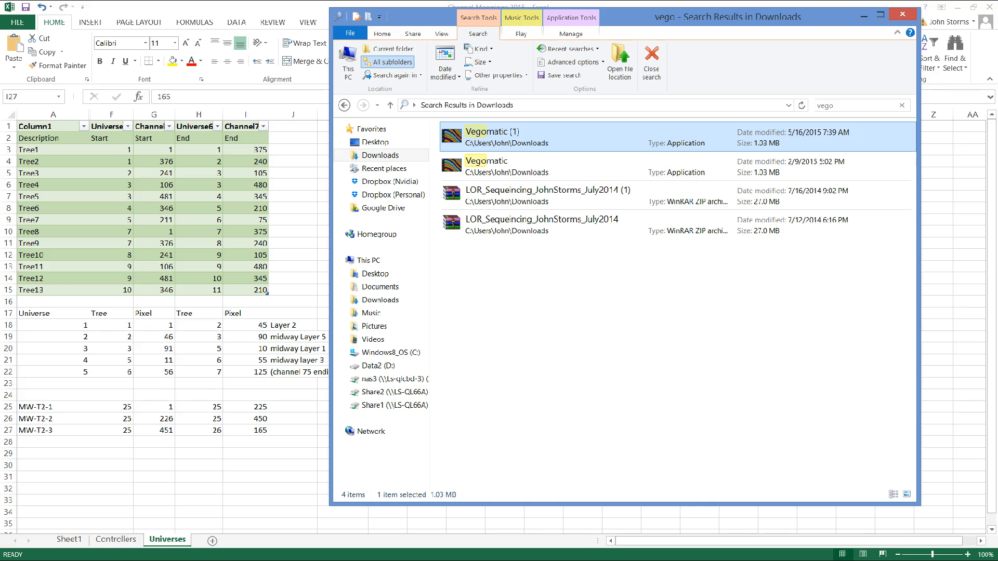
left_click(644, 553)
left_click(984, 9)
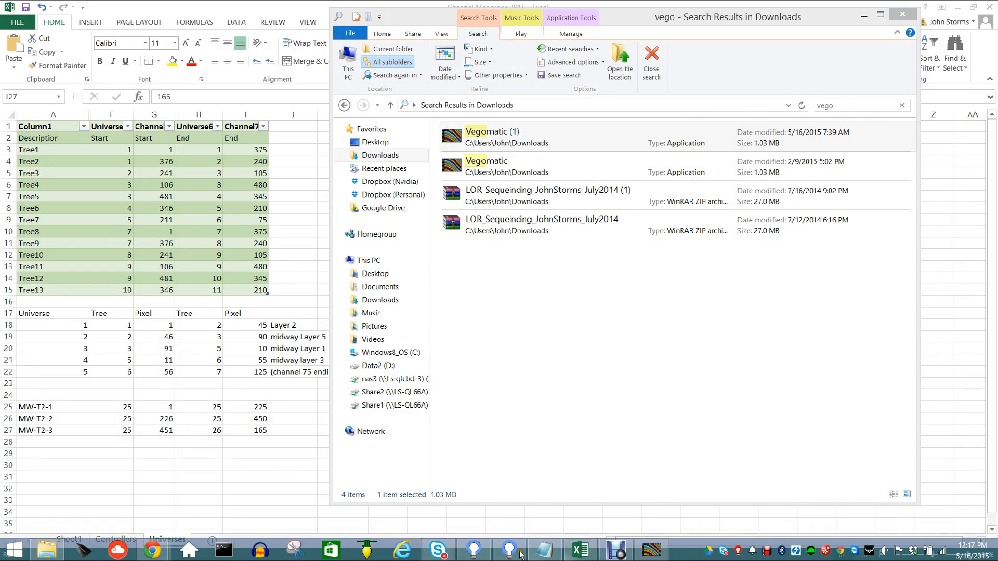
left_click(502, 550)
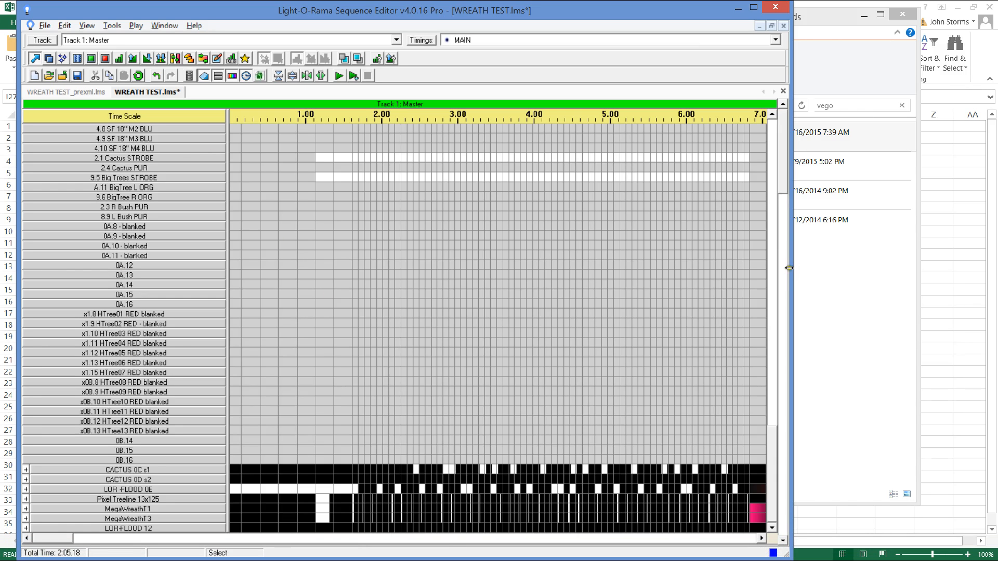
Import the channel configuration from vego.lcc into the WREATH TEST.lms sequence.
left_click_drag(771, 440, 778, 514)
left_click(63, 25)
mouse_move(153, 384)
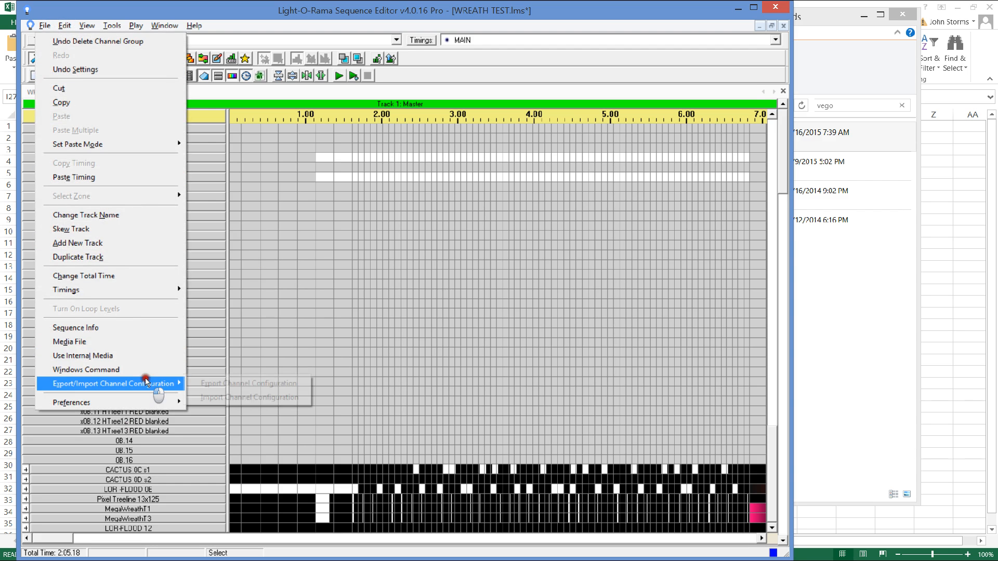
left_click(264, 397)
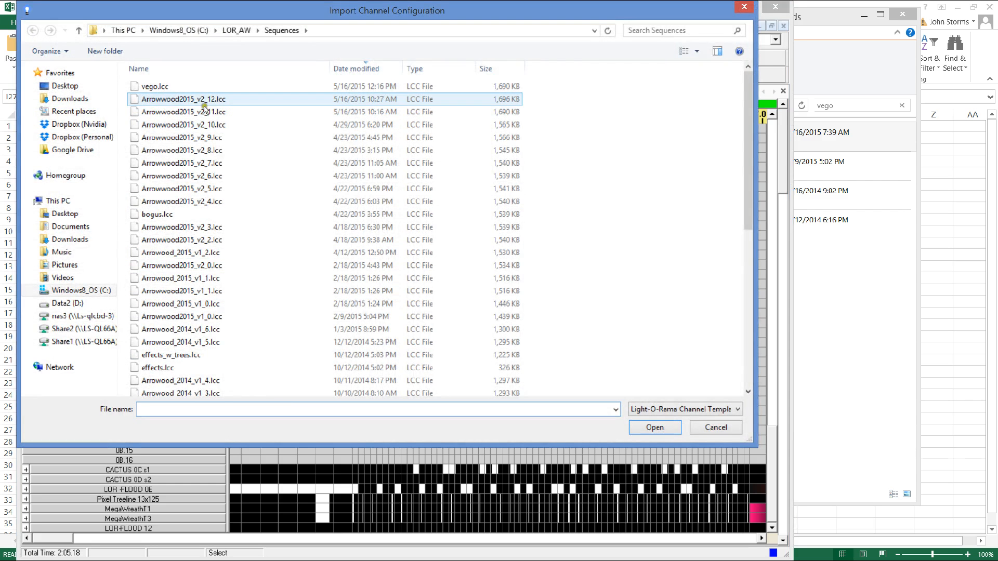
left_click(176, 85)
left_click(646, 429)
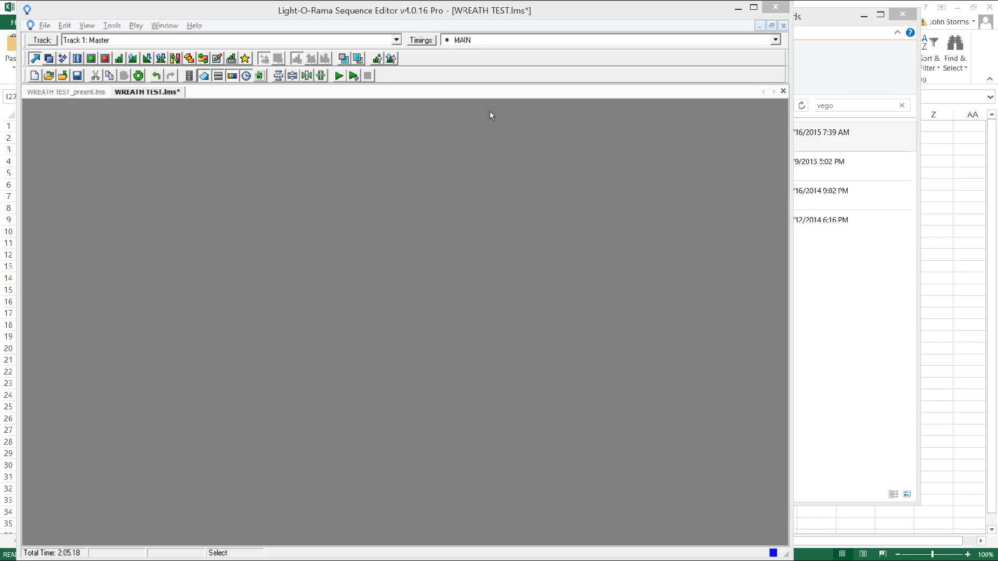
Maximize the Sequence Editor window.
left_click(428, 5)
mouse_move(354, 9)
left_mouse_down()
mouse_move(465, 9)
mouse_move(342, 11)
left_mouse_up()
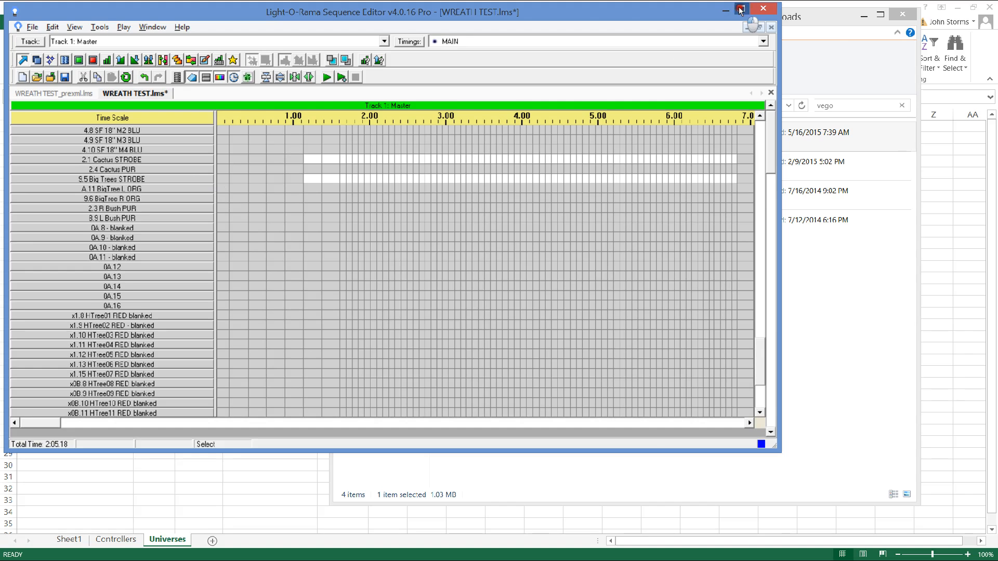
left_click(741, 9)
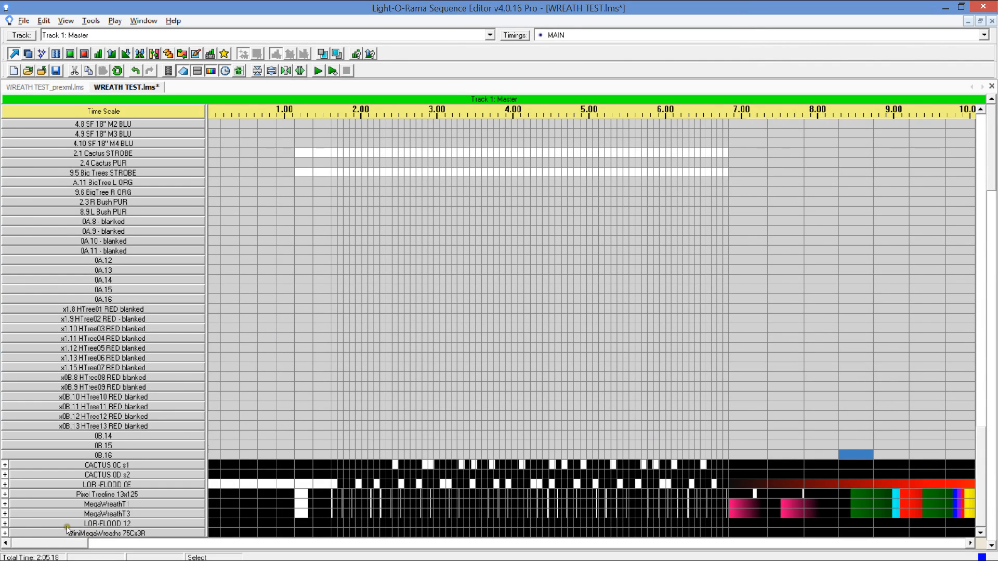
Expand the MiniMegaWreaths 75Cx3R group and RGB String 01 to review the pixel channels, and collapse both again.
left_click(4, 534)
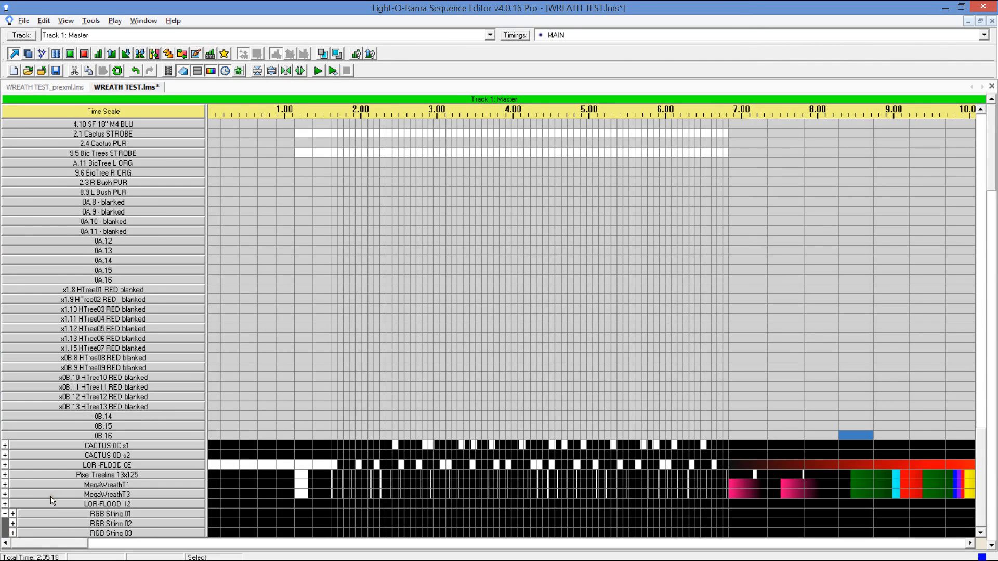
left_click(12, 513)
scroll(139, 460, "down", 15)
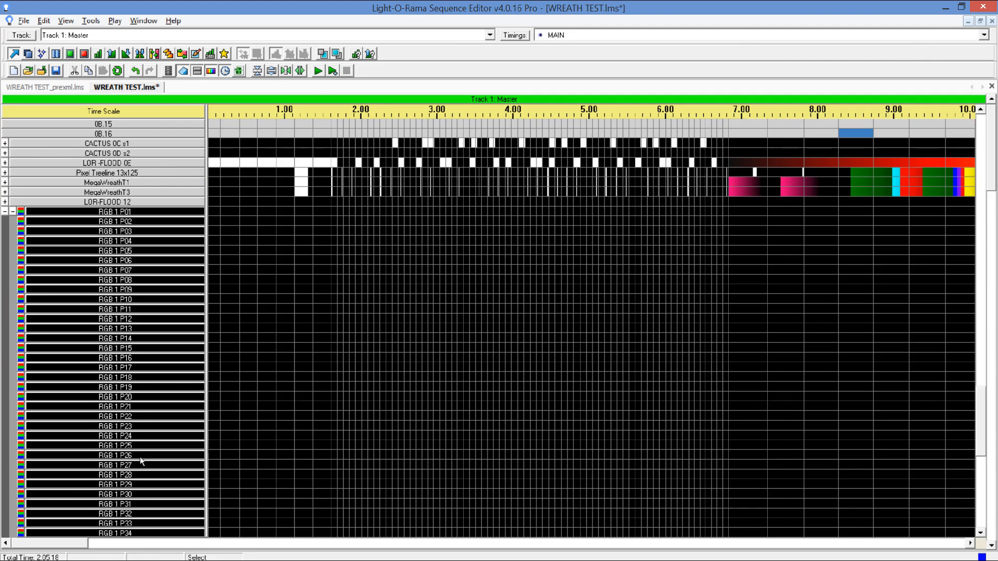
scroll(141, 458, "down", 10)
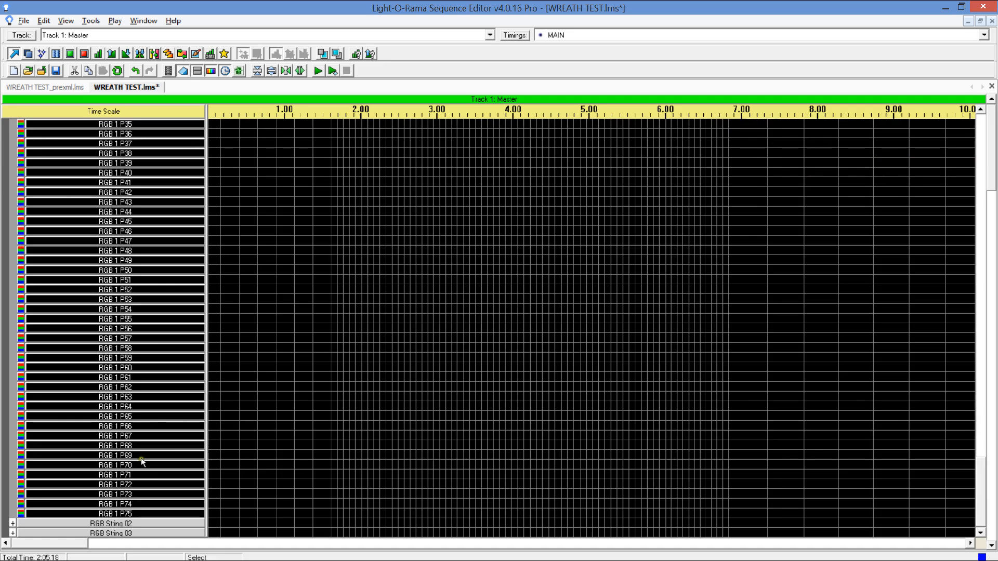
scroll(172, 386, "up", 3)
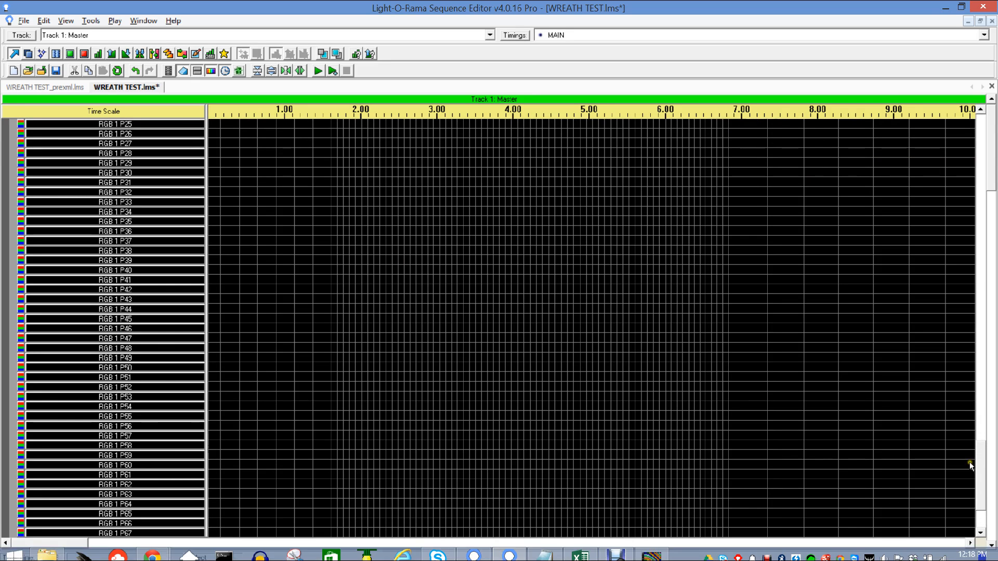
left_click_drag(981, 475, 977, 407)
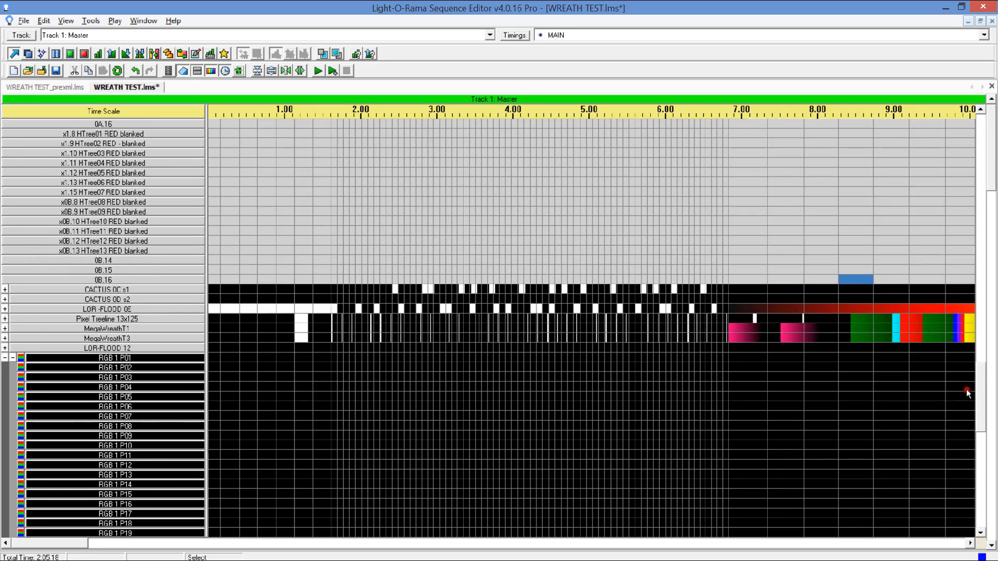
left_click(12, 357)
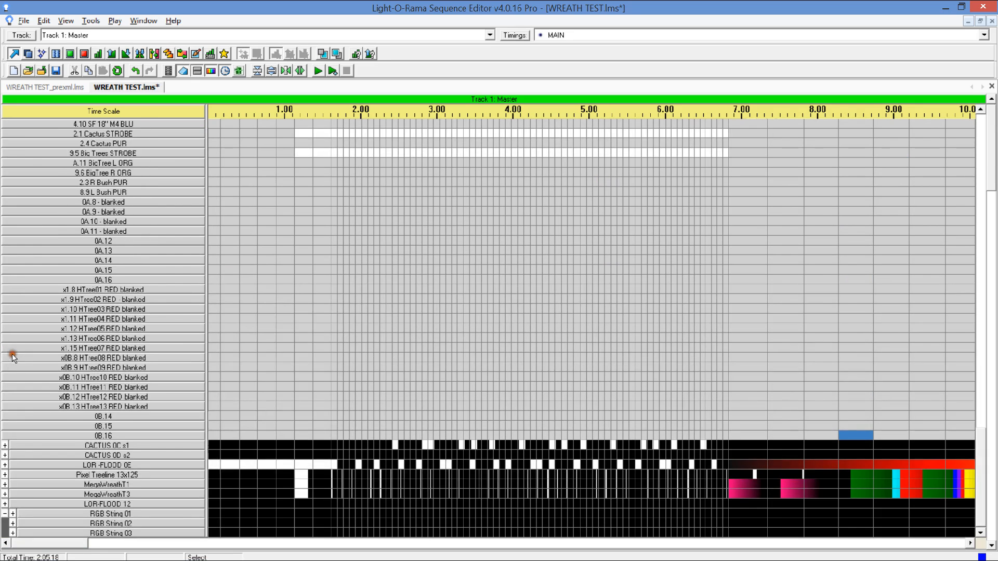
left_click(6, 514)
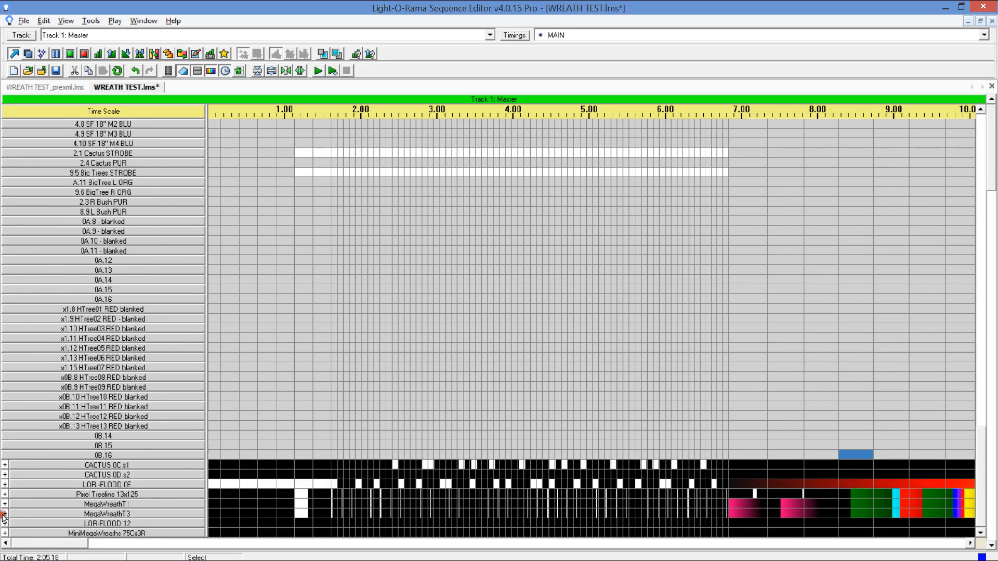
Degroup the MiniMegaWreaths 75Cx3R channel group into its separate RGB strings.
right_click(125, 532)
left_click(167, 464)
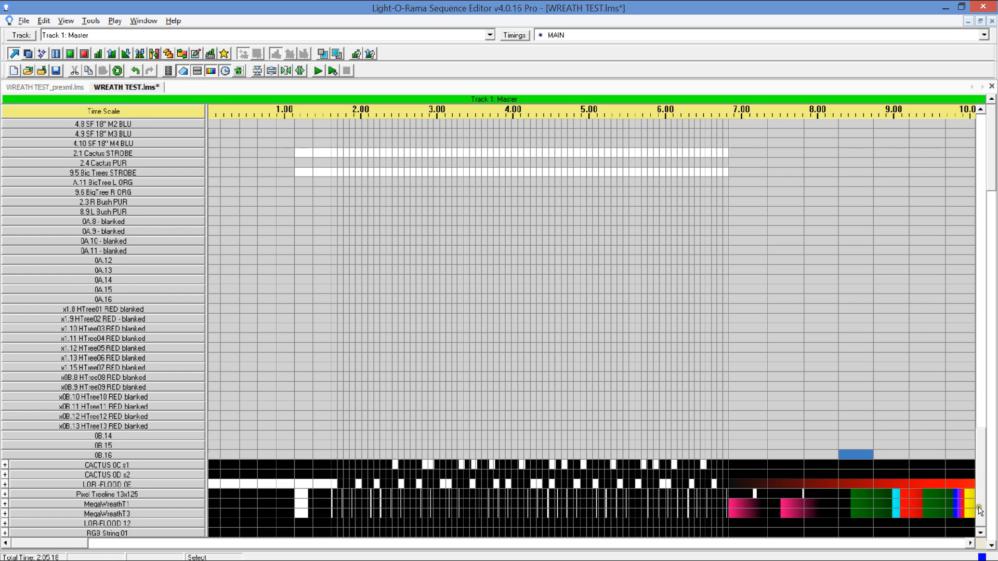
scroll(192, 521, "down", 1)
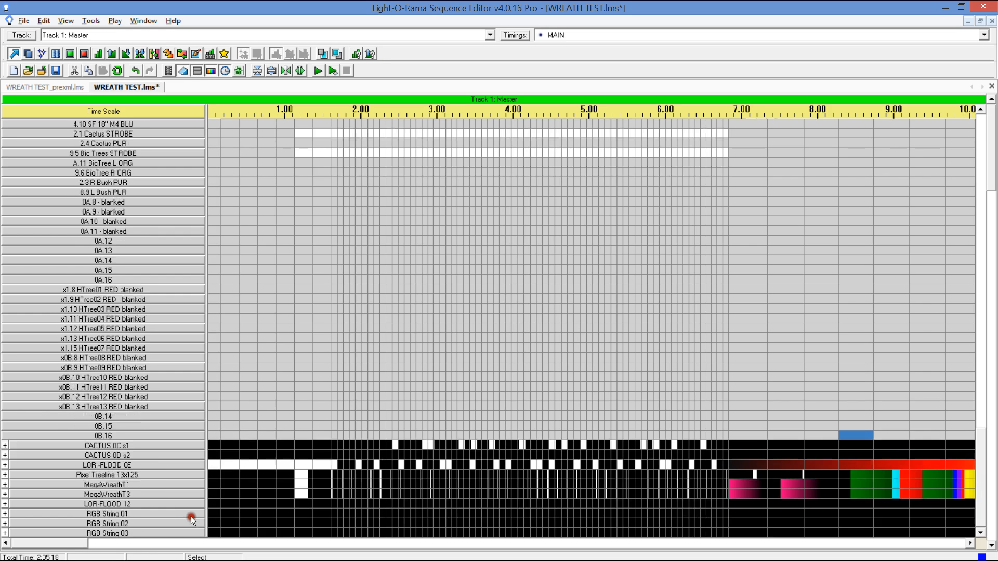
Rename the RGB String 01 channel group as MW T2 1.
right_click(105, 516)
left_click(146, 320)
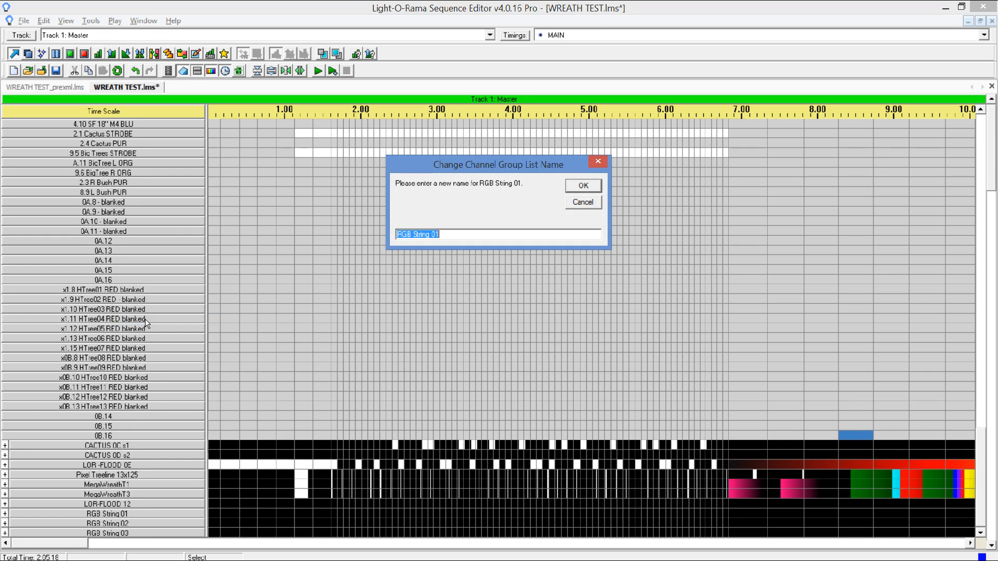
type("MiniWreath")
key("shift+Home")
left_click(493, 235)
key("Left")
key("Left")
key("shift+Home")
type("MW")
key("shift+Home")
left_click(574, 186)
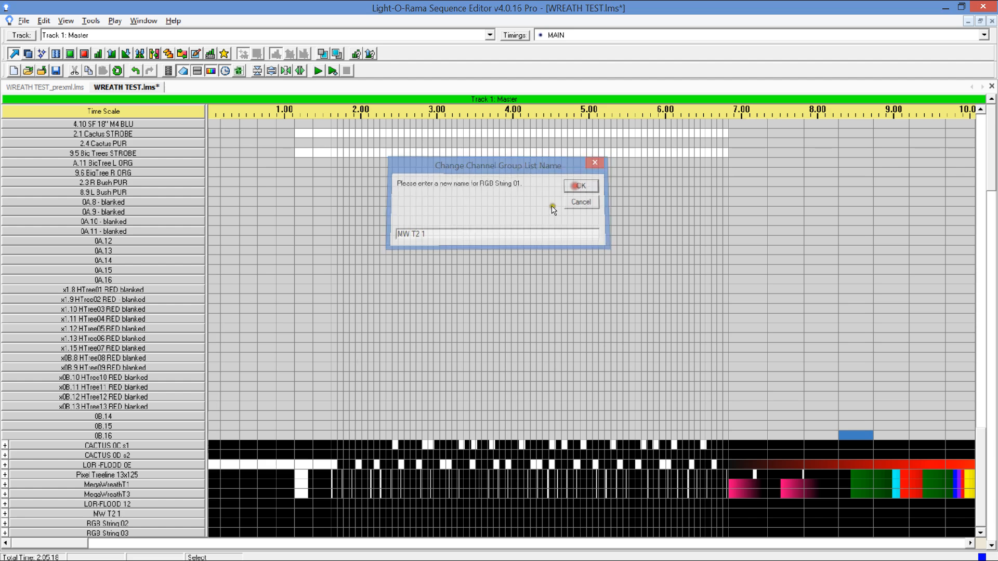
Rename the RGB String 02 channel group as MW T2 2.
right_click(124, 526)
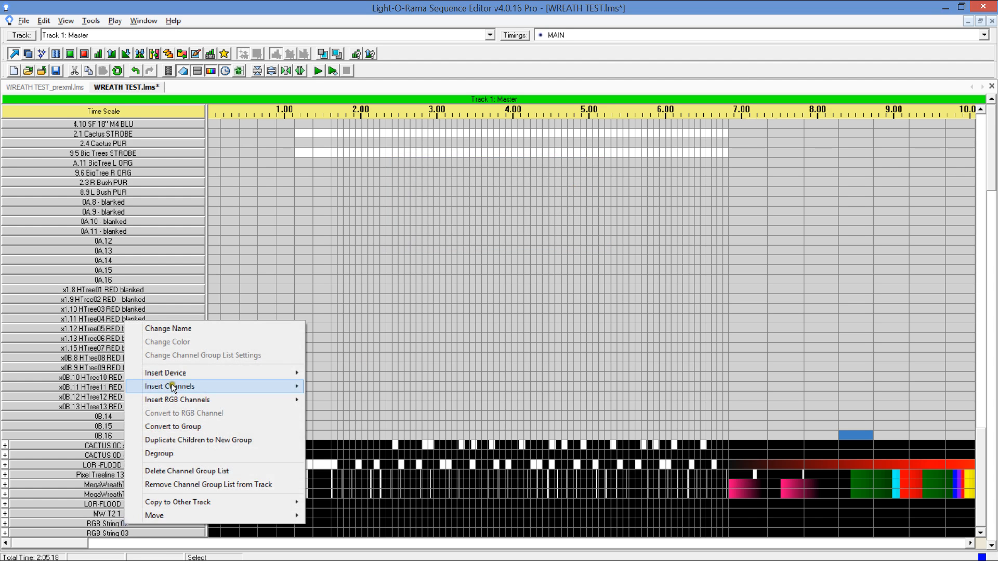
left_click(165, 325)
type("MW T2 2")
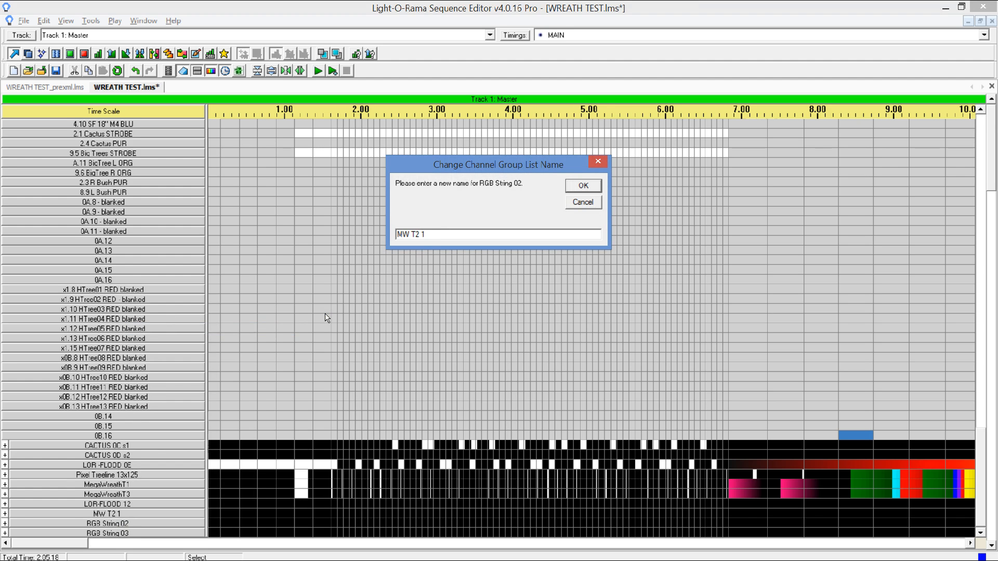
left_click(578, 187)
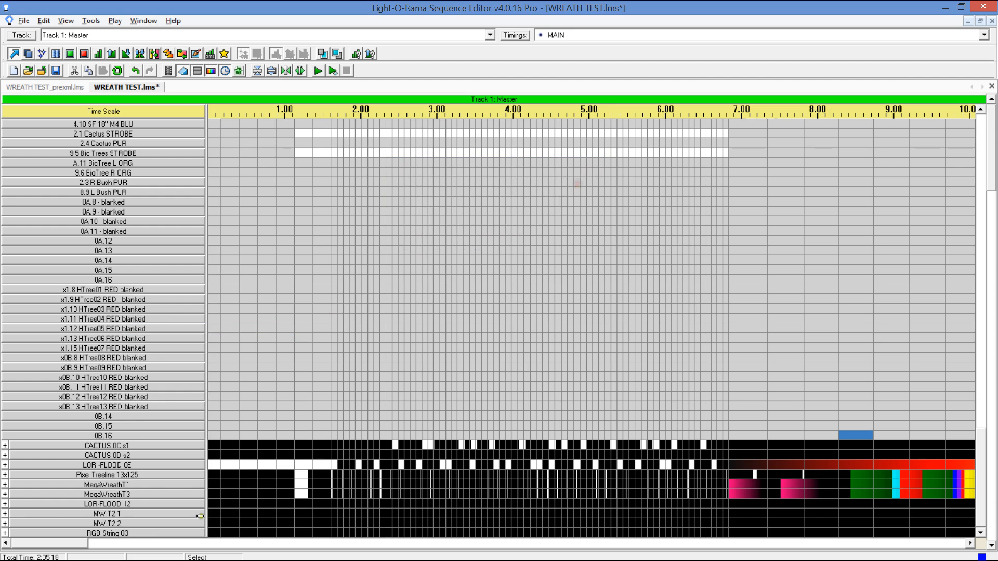
Rename the RGB String 03 channel group as MW T2 3.
right_click(137, 533)
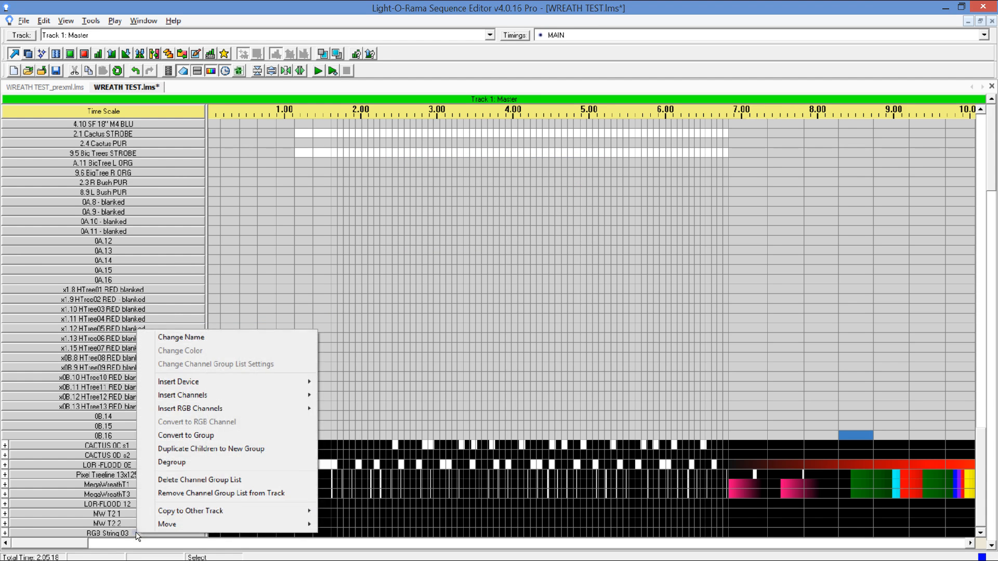
left_click(186, 336)
type("MW T2 3")
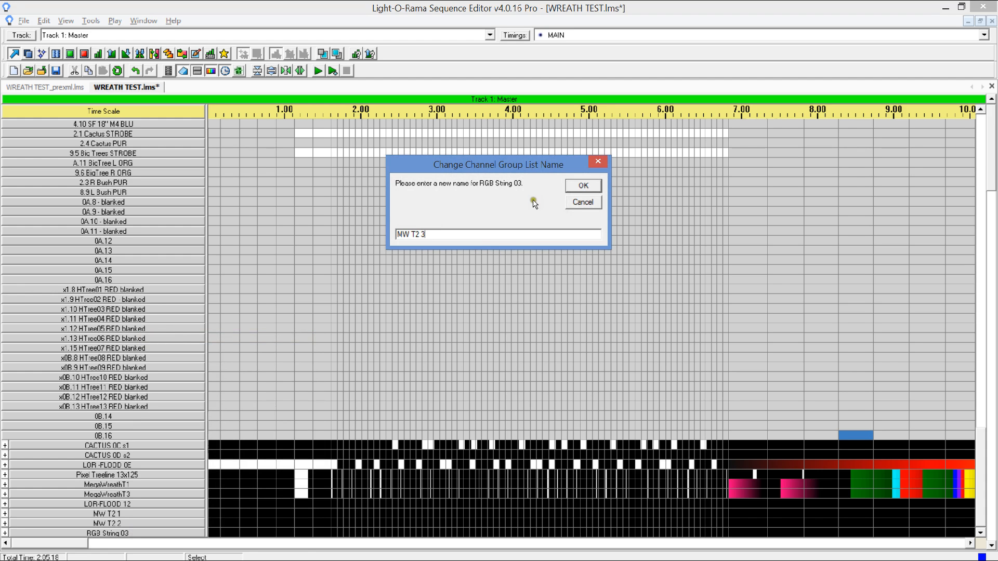
left_click(575, 186)
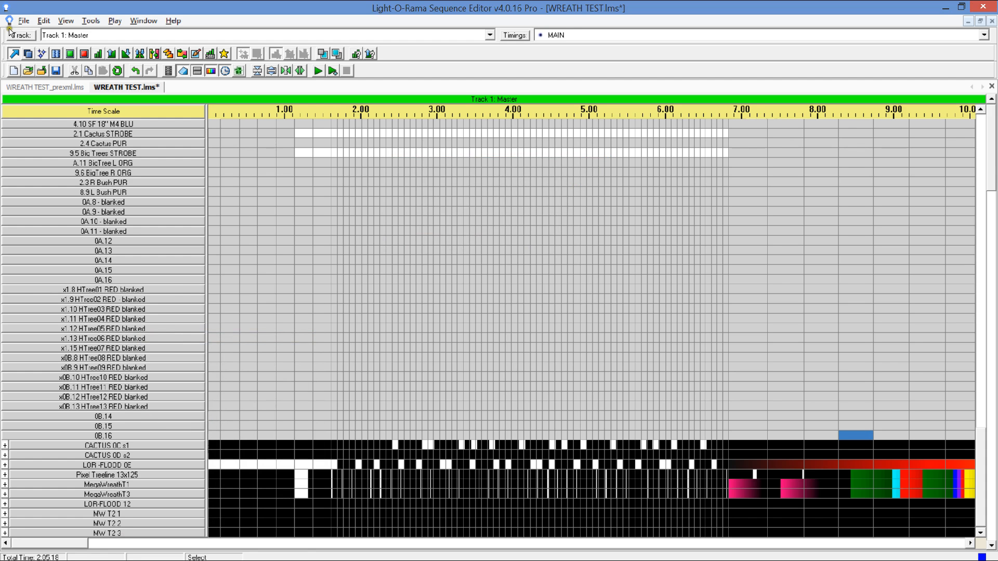
Save the sequence over the existing WREATH TEST_prexml file in the Sequences folder.
left_click(23, 21)
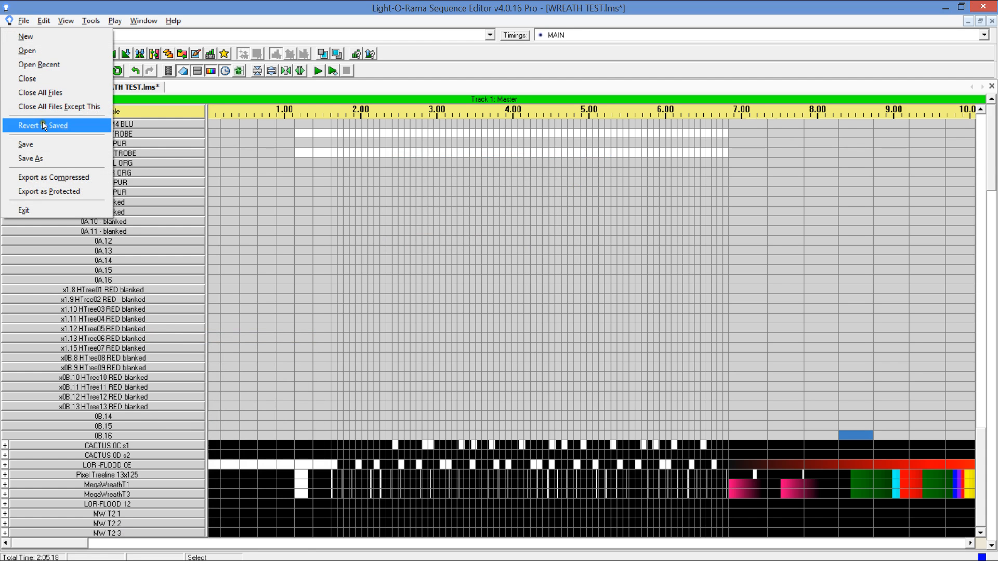
left_click(43, 159)
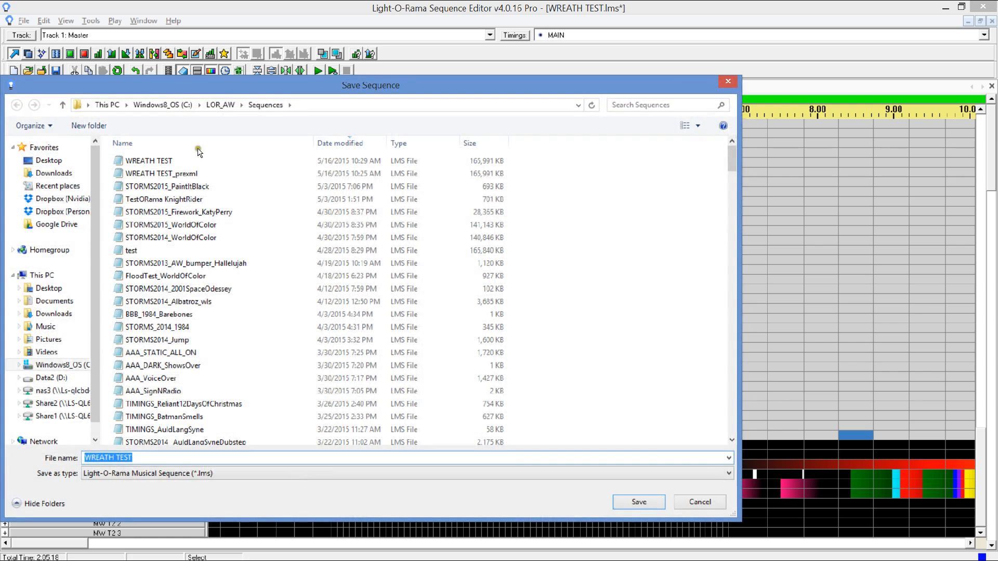
left_click(186, 174)
left_click(639, 501)
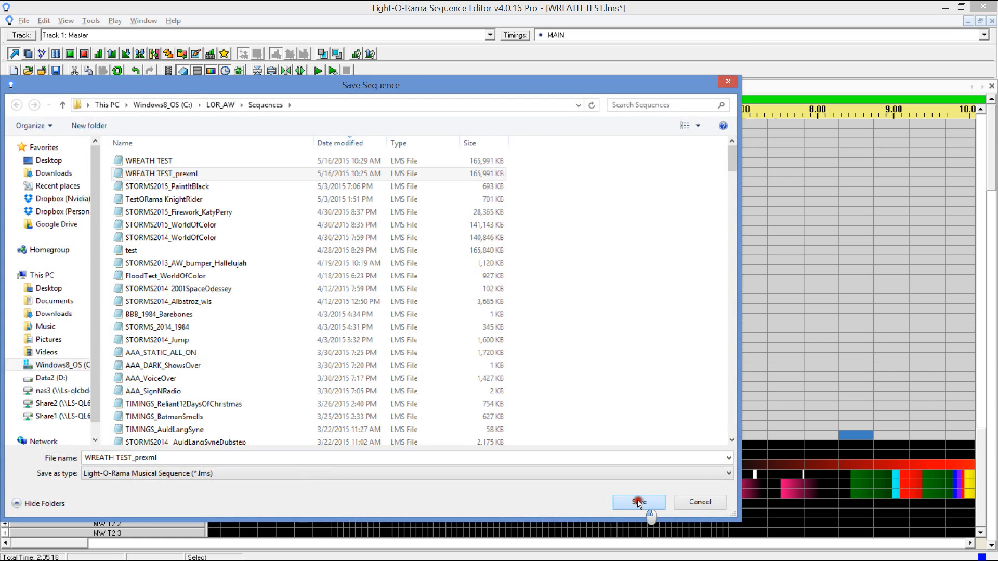
left_click(523, 292)
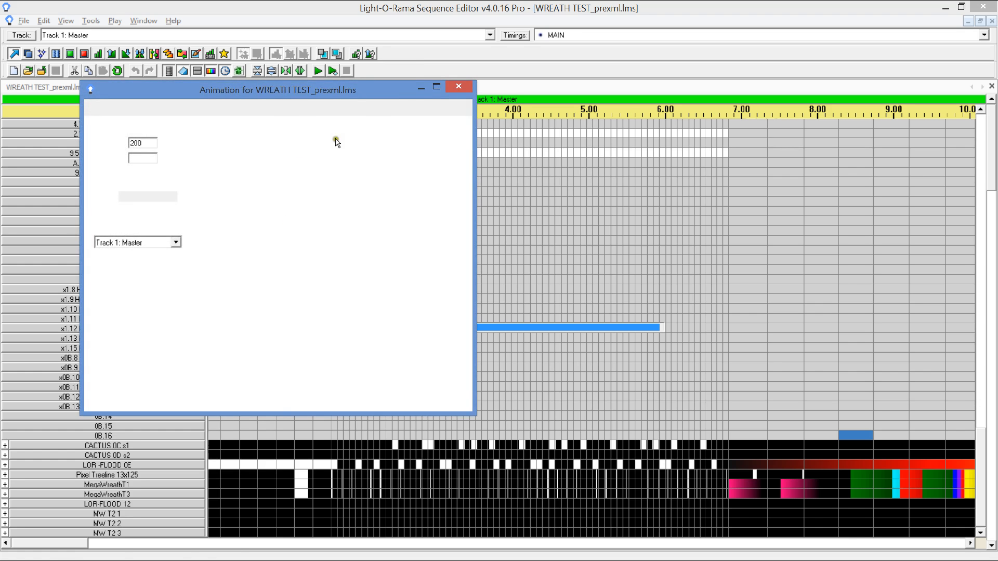
Set the Animation window to Draw mode and look through the Track 1: Master channel list down to the RGB 3 pixel channels.
left_click(176, 242)
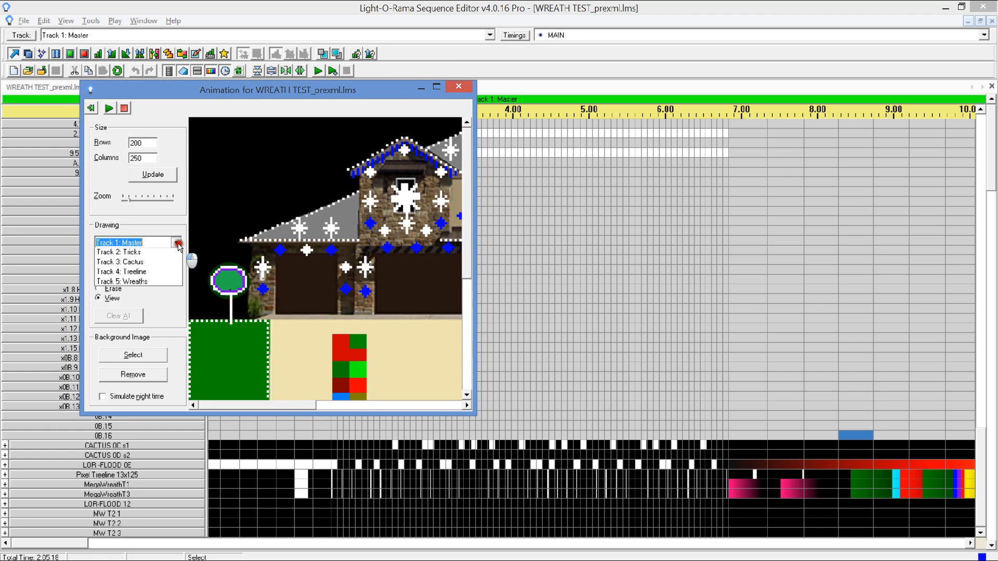
left_click(151, 258)
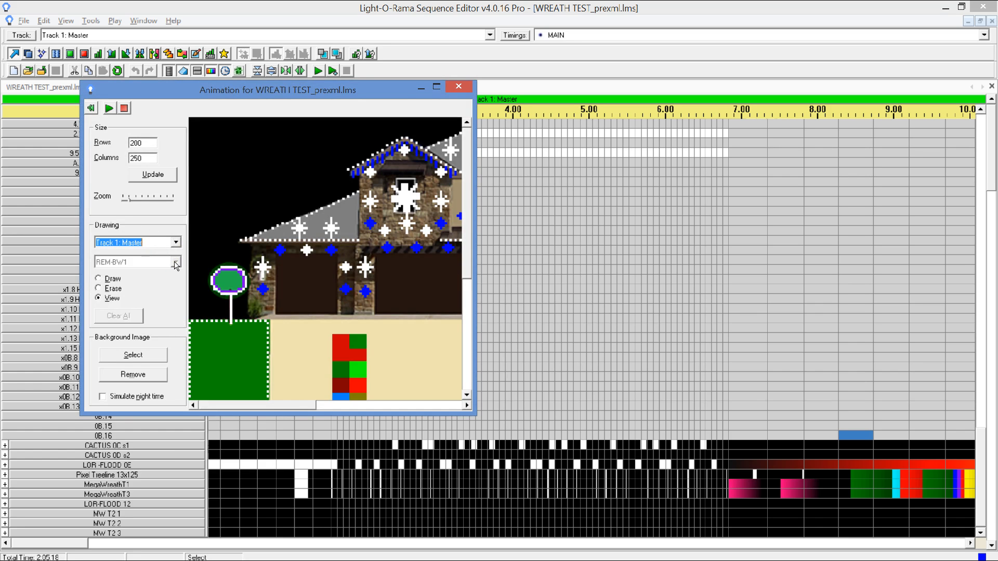
left_click(175, 262)
left_click(176, 259)
left_click(176, 262)
left_click(154, 272)
left_click(178, 262)
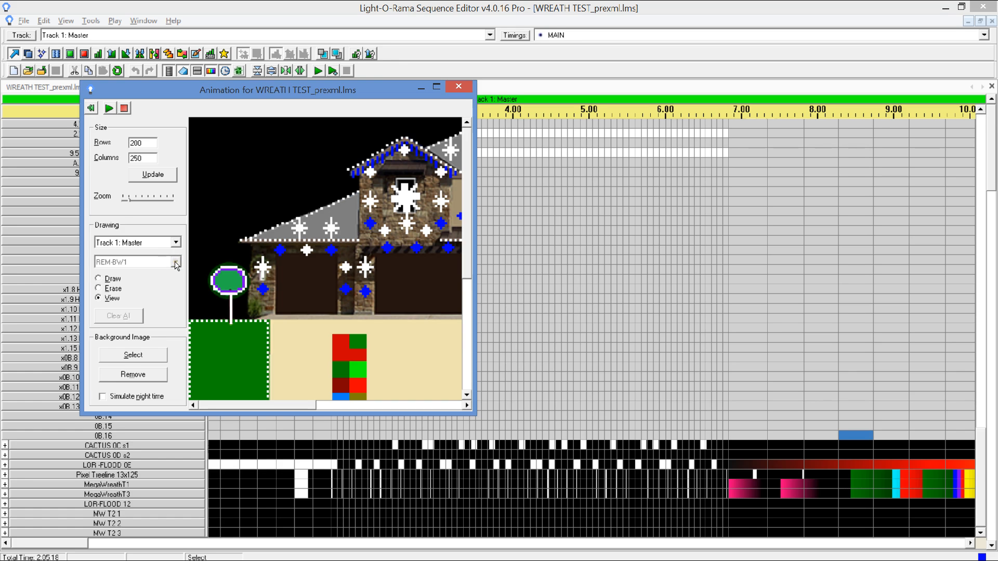
left_click(103, 279)
left_click(177, 263)
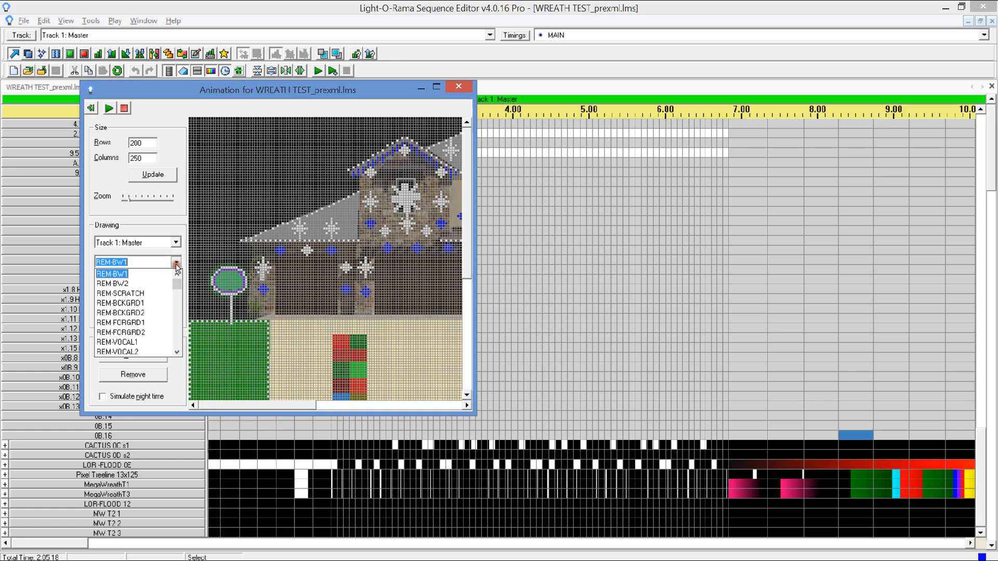
left_click(176, 262)
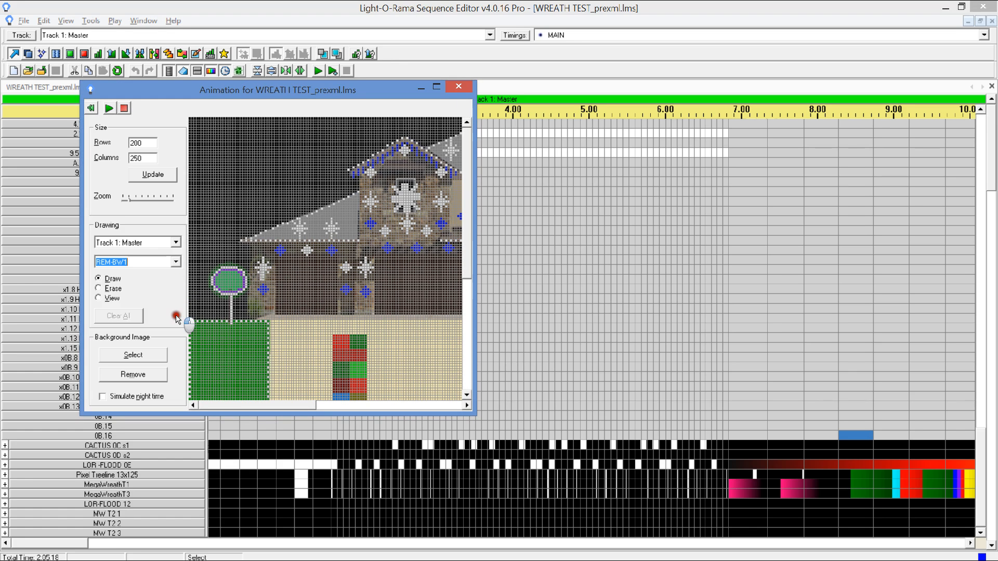
left_click(176, 262)
left_click_drag(177, 289, 177, 343)
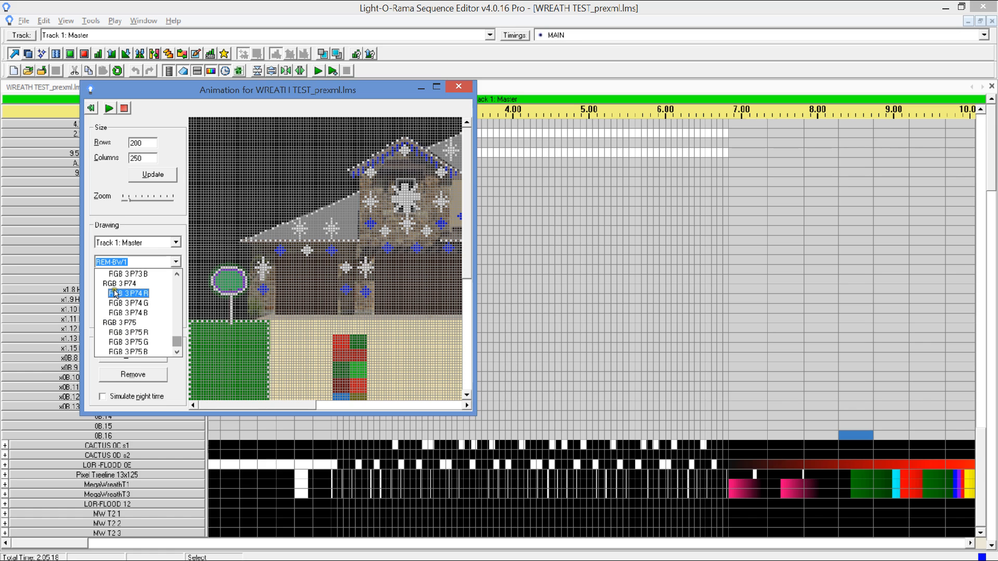
Close the Animation window and the WREATH TEST_prexml sequence.
left_click(457, 90)
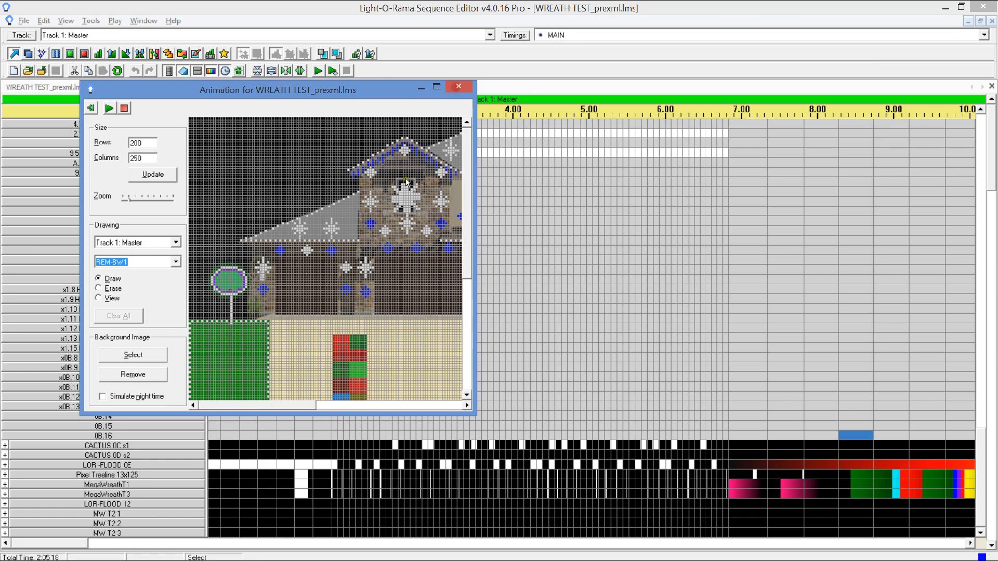
left_click(457, 91)
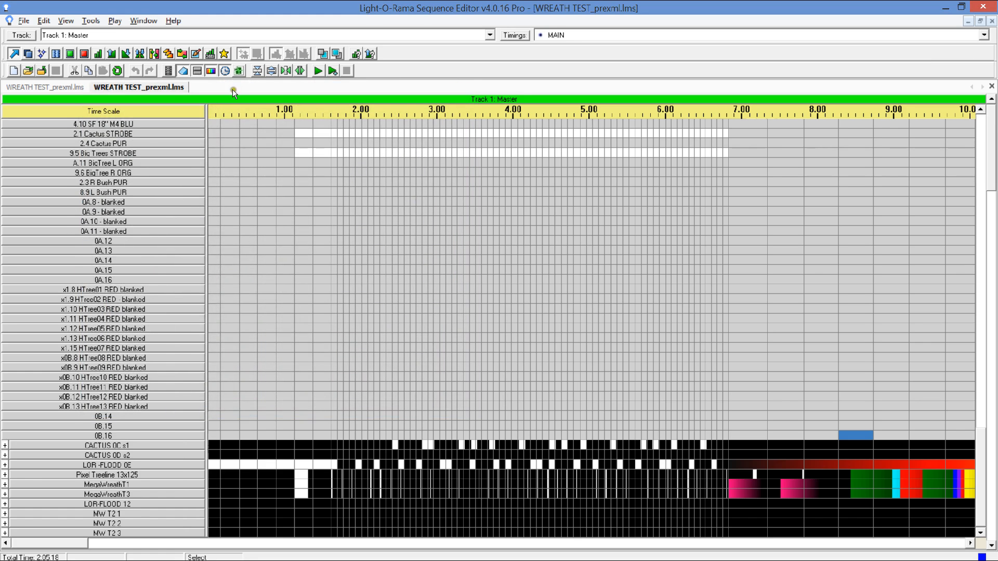
left_click(992, 86)
Find Notepad++ among the installed Windows apps and launch it.
mouse_move(357, 556)
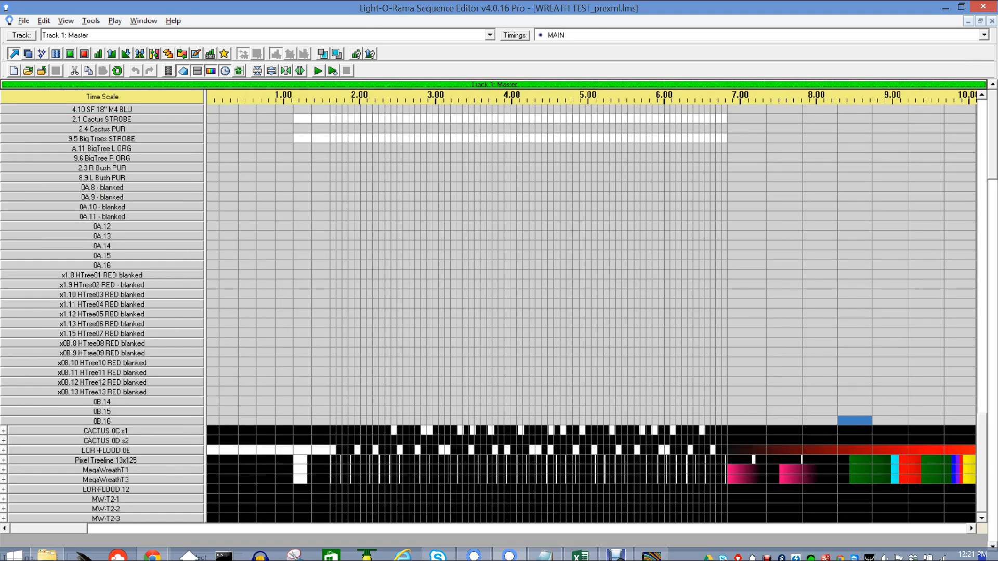
key("super")
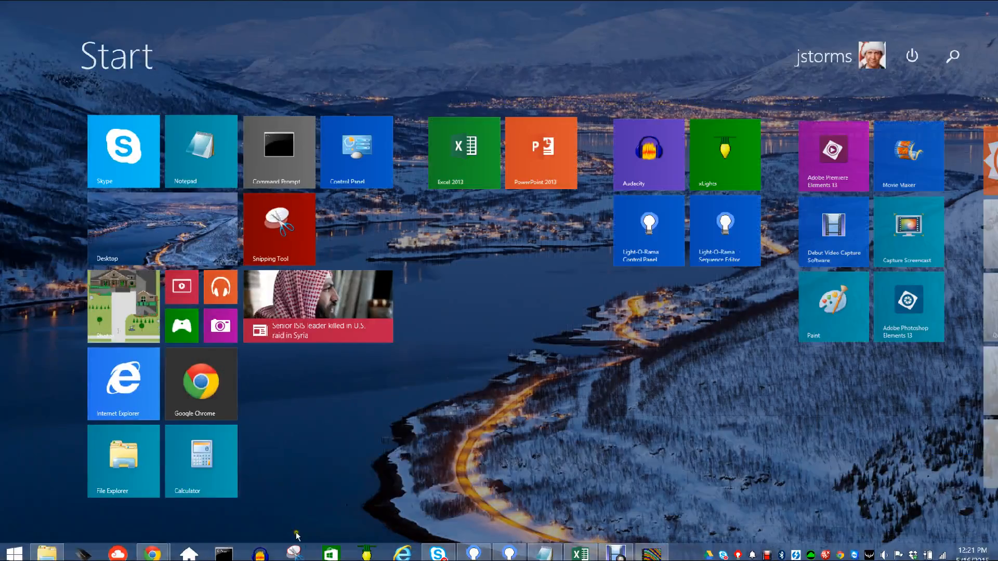
left_click(93, 526)
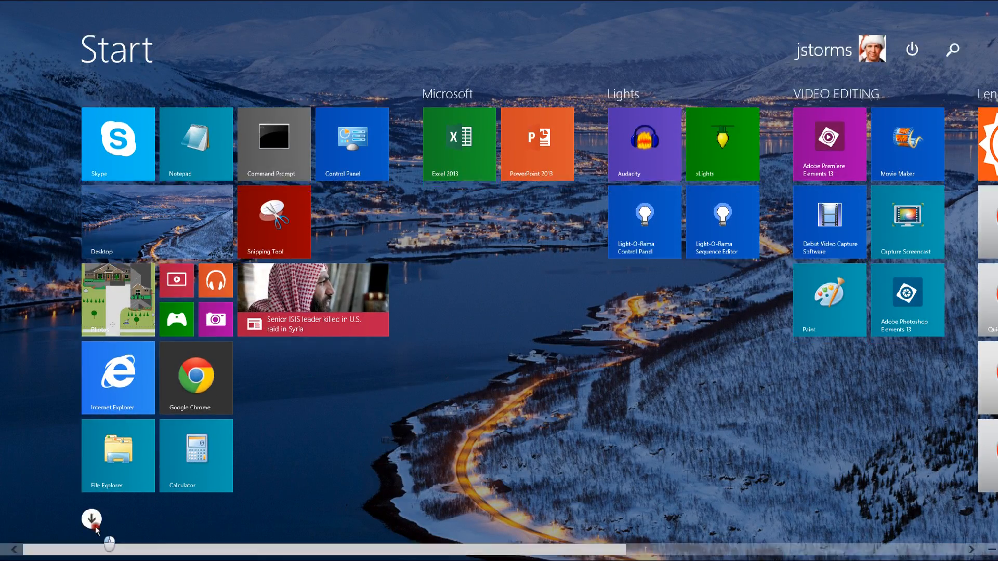
scroll(793, 497, "down", 5)
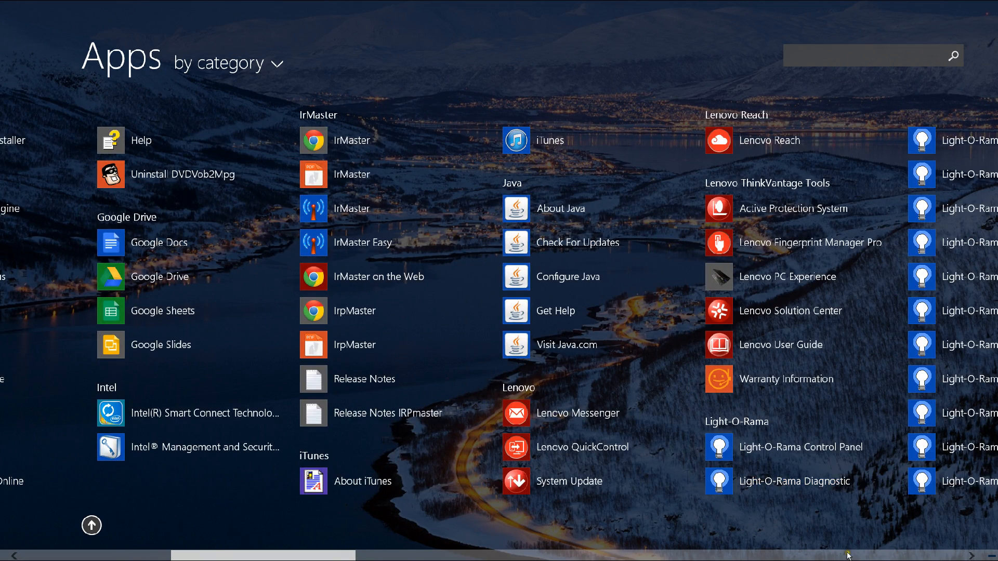
scroll(848, 555, "down", 12)
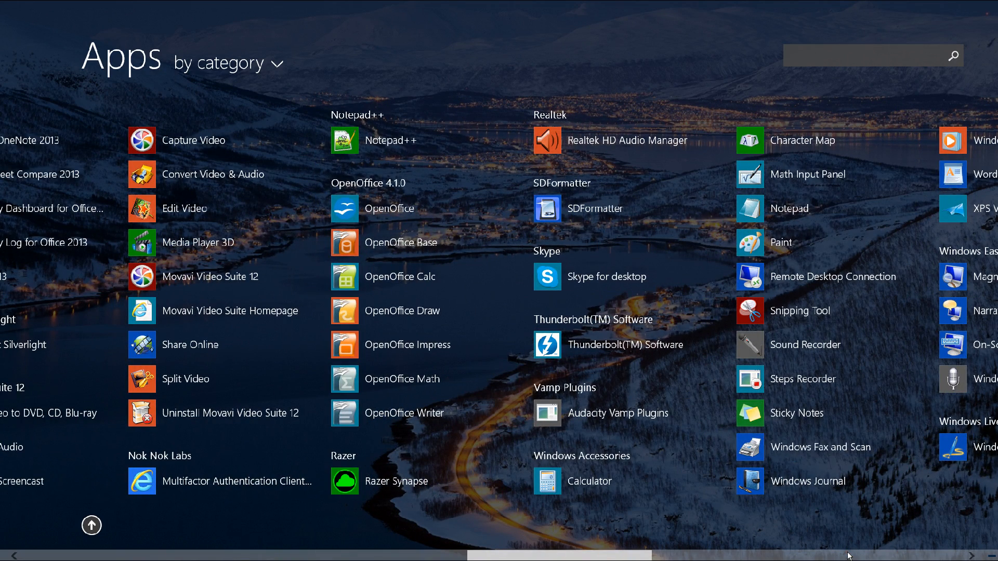
left_click(392, 141)
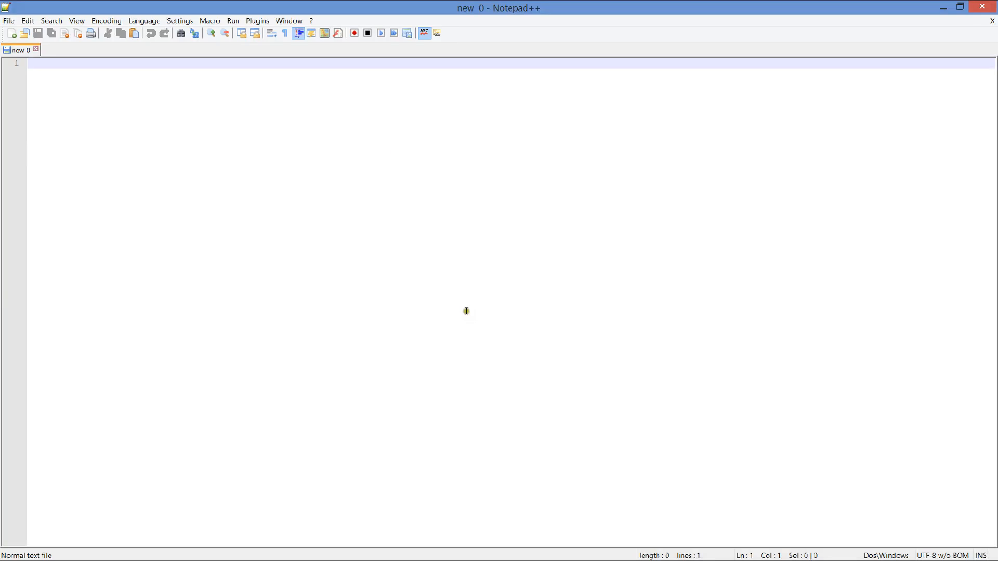
Open the WREATH TEST_prexml LMS file from the LOR_AW Sequences folder on drive C.
left_click(25, 34)
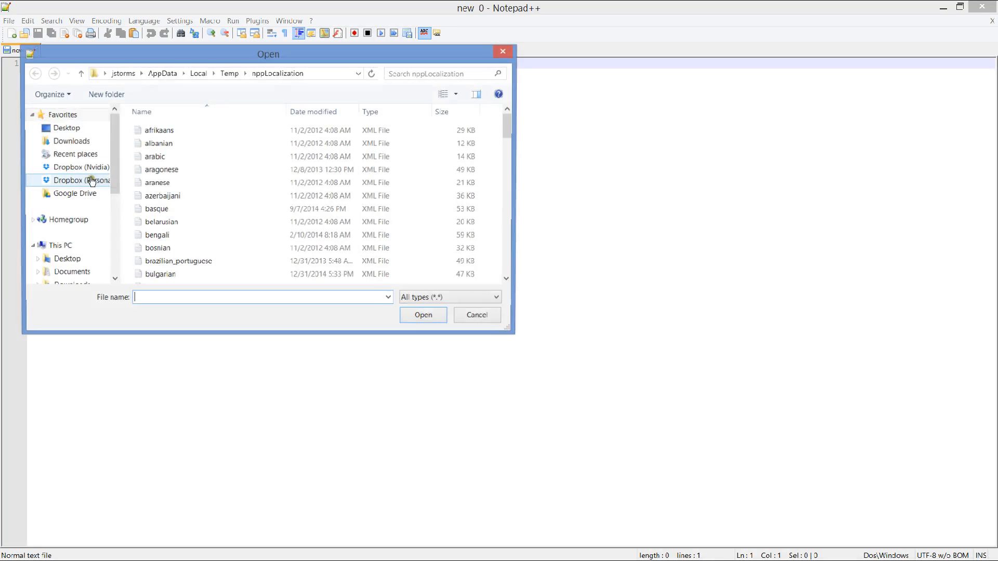
left_click(63, 259)
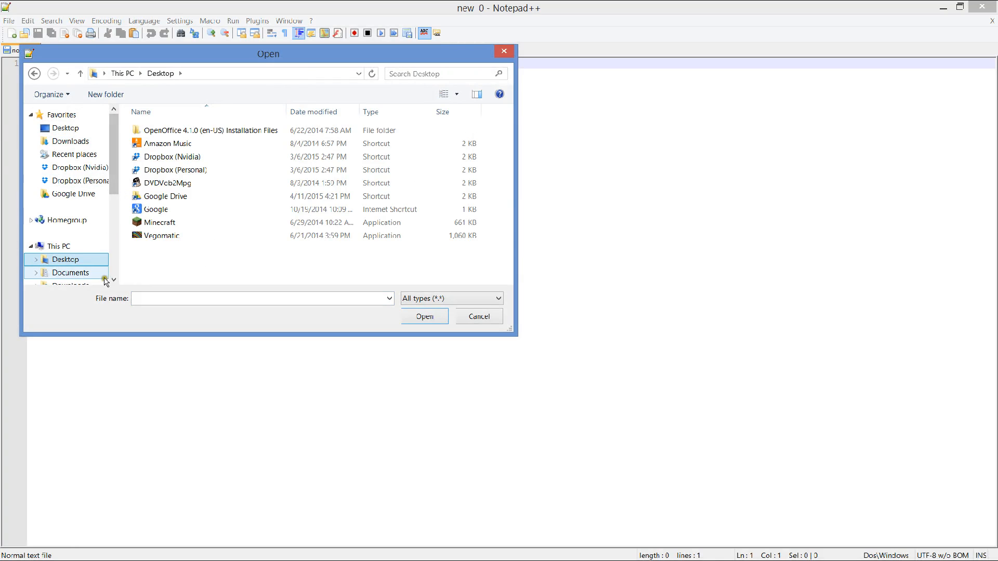
left_click(58, 246)
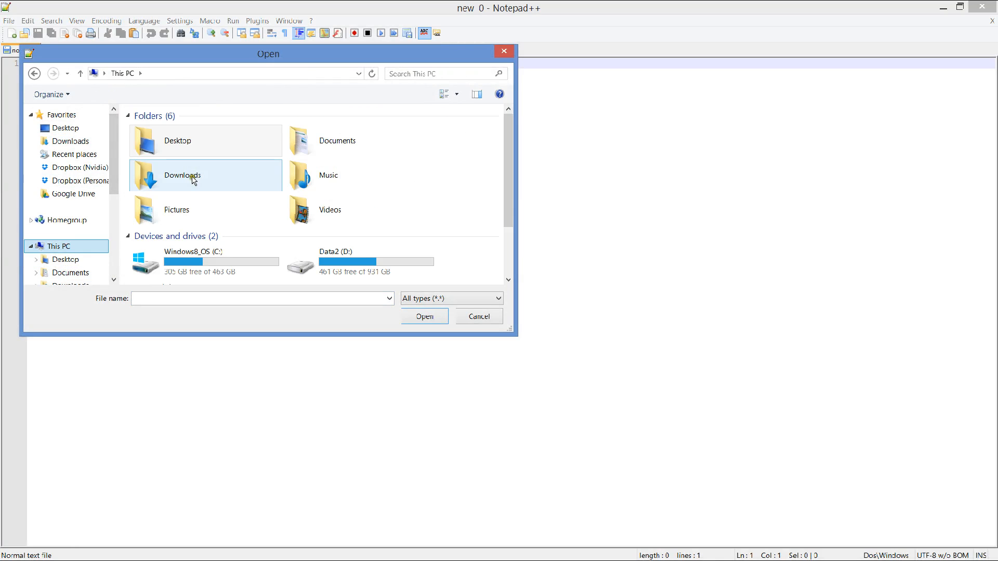
left_click(247, 258)
double_click(246, 258)
double_click(169, 145)
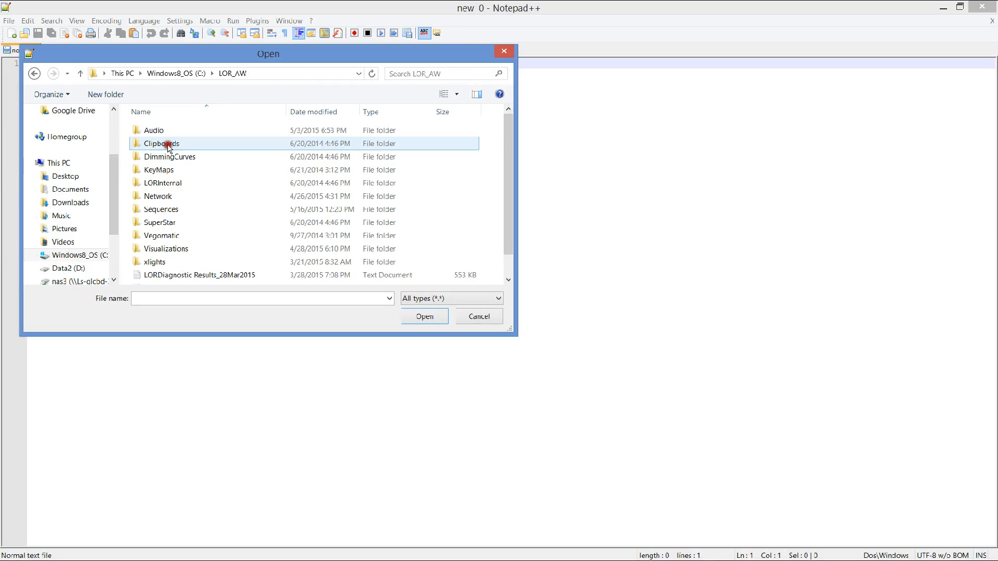
double_click(166, 209)
left_click(202, 158)
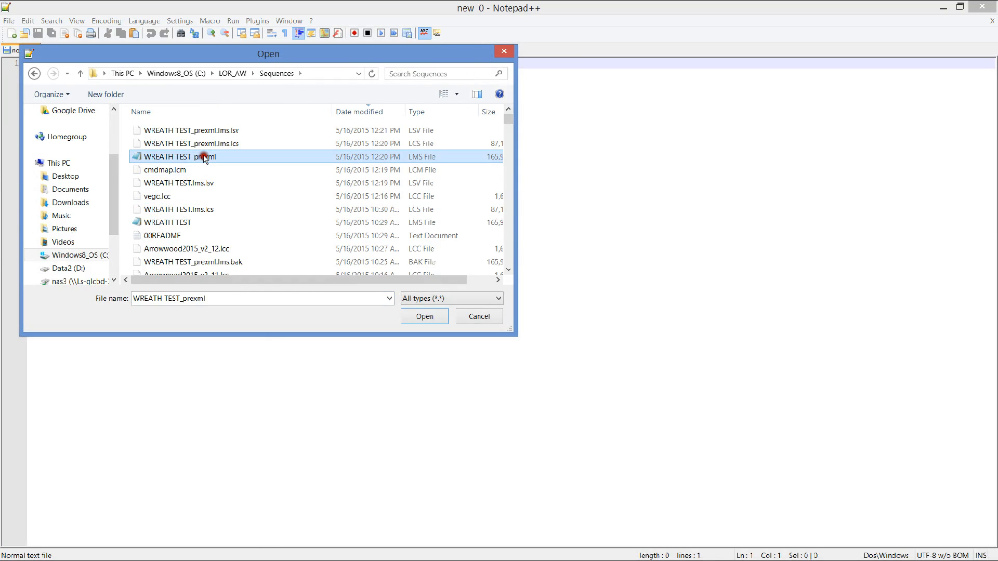
left_click(423, 317)
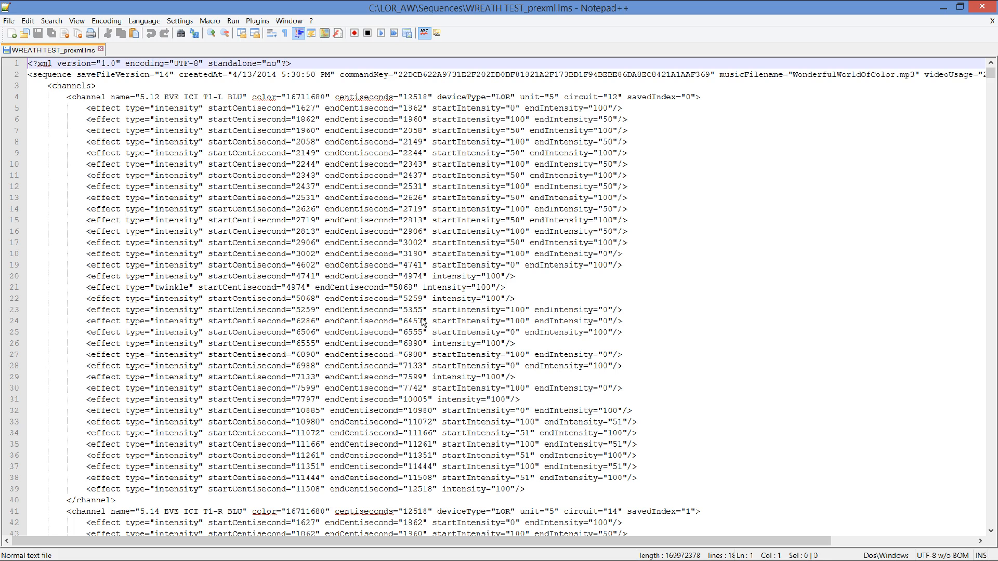
Search the file for "RGB 1" and examine the network and circuit attributes of its pixel channels.
left_click(637, 232)
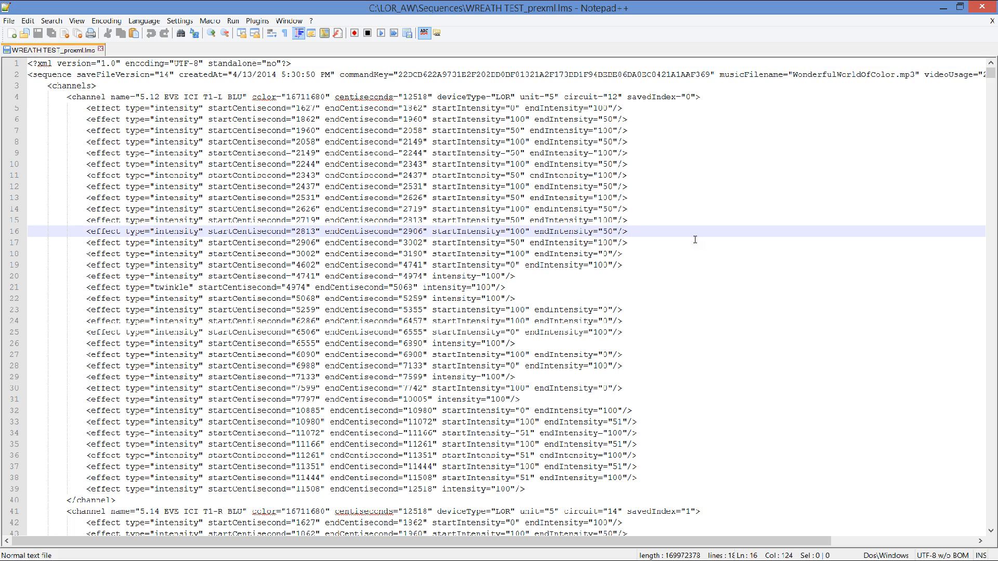
scroll(695, 239, "down", 1)
key("ctrl+f")
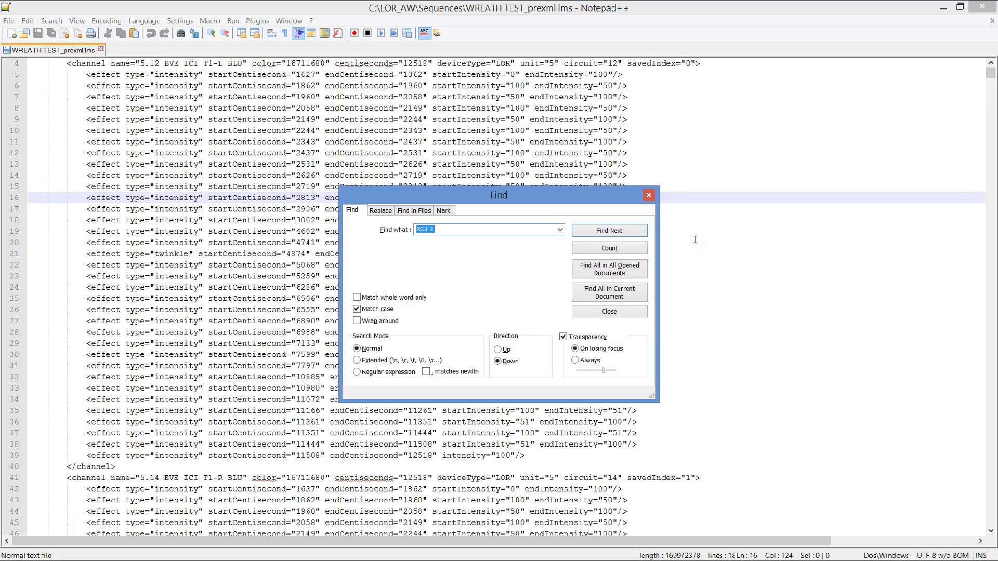
type("R")
key("Return")
left_click(648, 195)
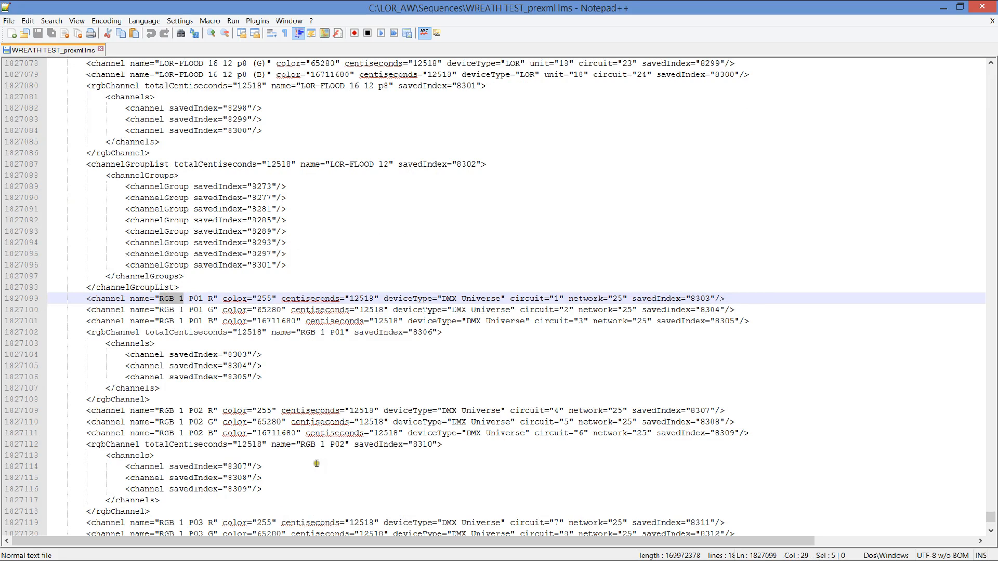
left_click(582, 294)
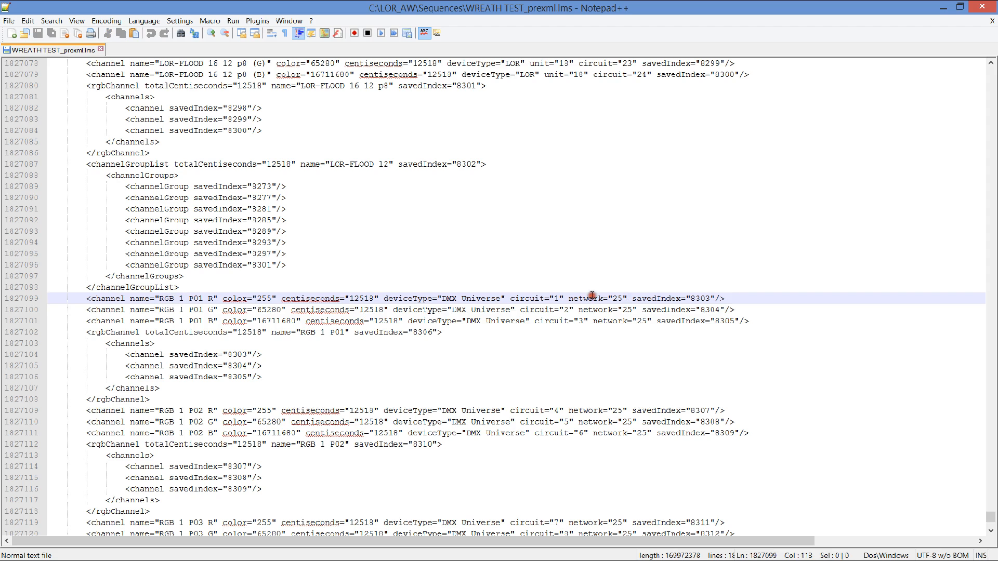
left_click_drag(582, 295, 625, 297)
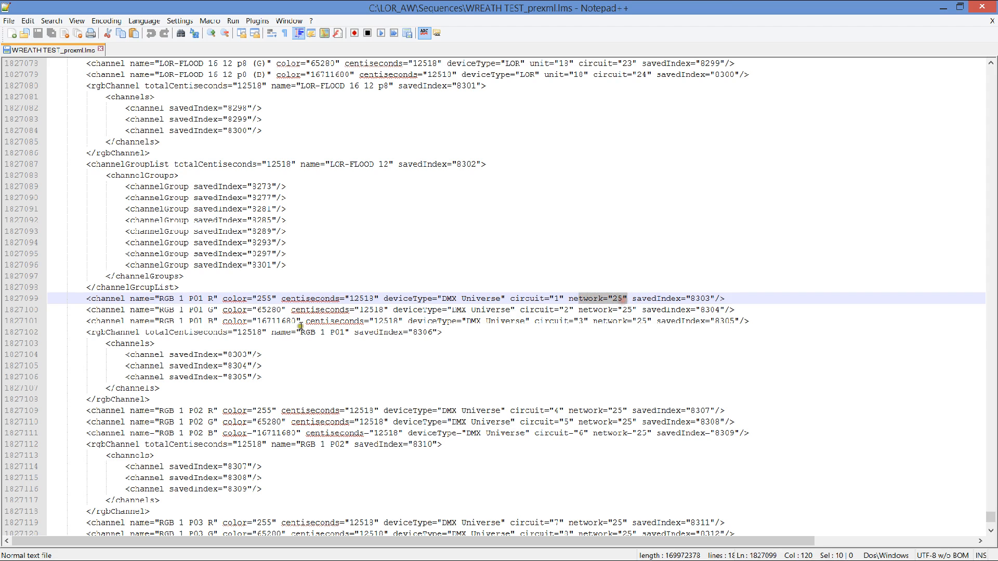
left_click(294, 329)
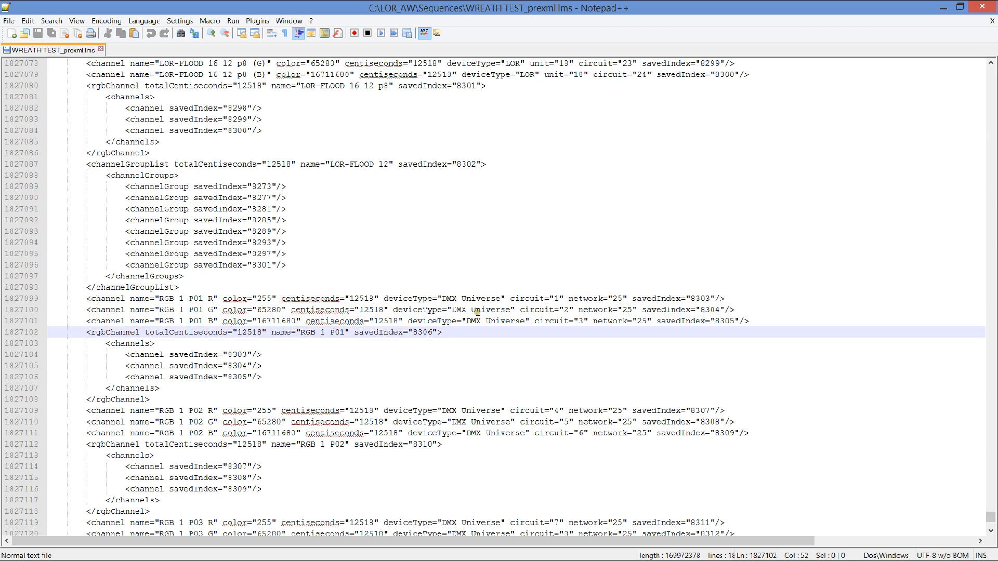
scroll(478, 312, "down", 8)
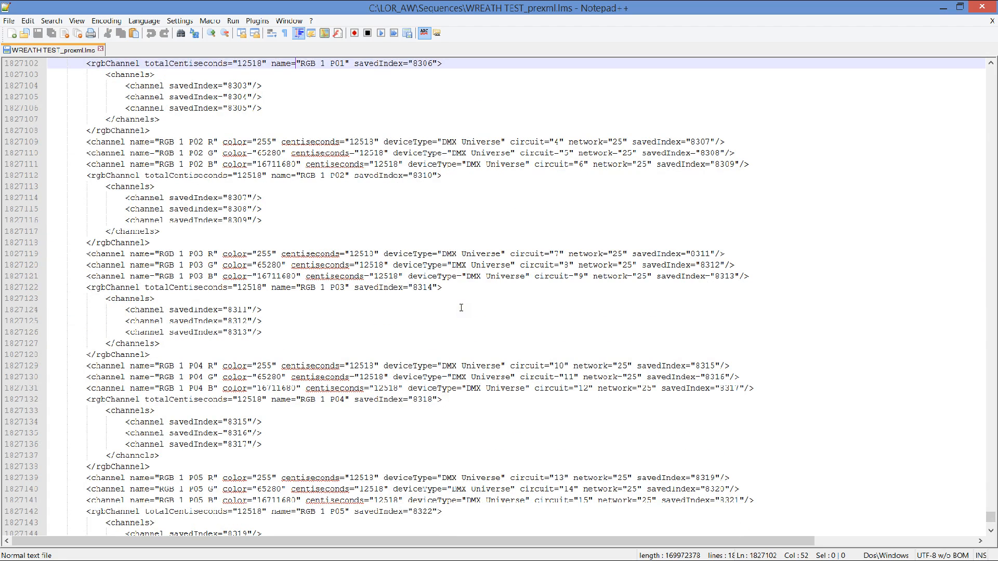
Search the file for "RGB 2" and examine the second wreath's pixel channel entries.
key("ctrl+f")
key("End")
key("BackSpace")
type("2")
key("Return")
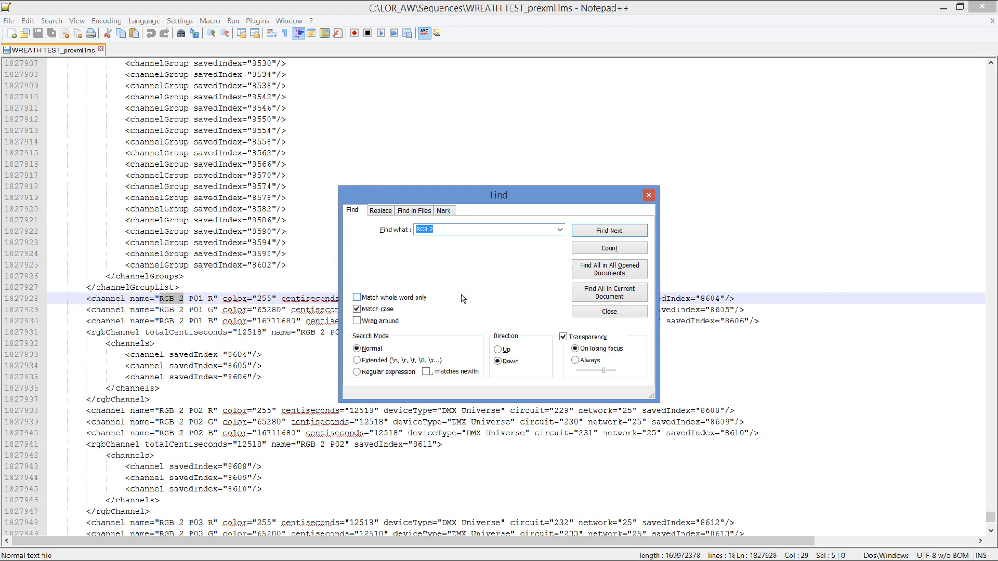
left_click_drag(585, 194, 760, 121)
left_click(819, 124)
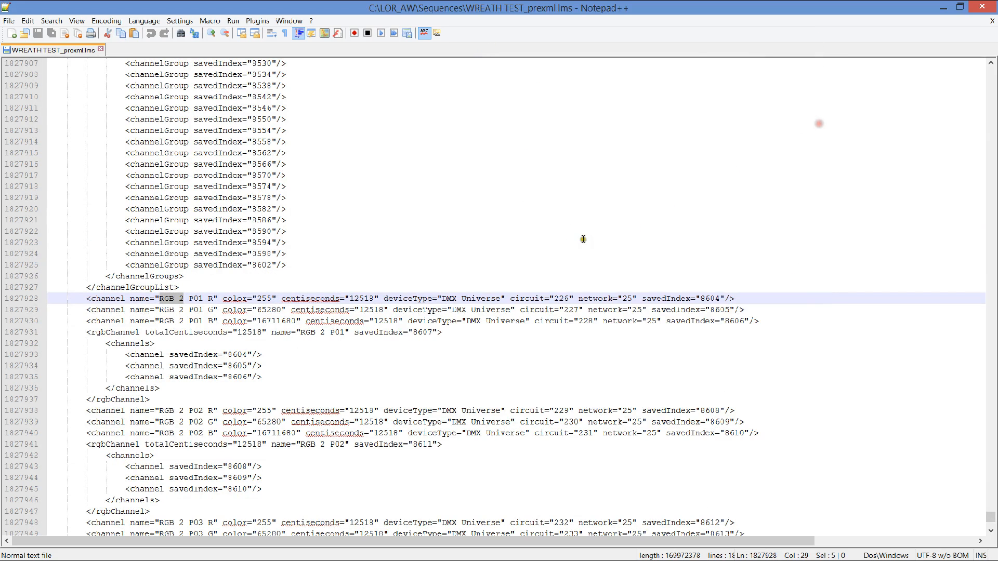
left_click(583, 239)
Replace every occurrence of "RGB 1" with "MW-T2-1" throughout the sequence file, starting from its beginning.
key("ctrl+Home")
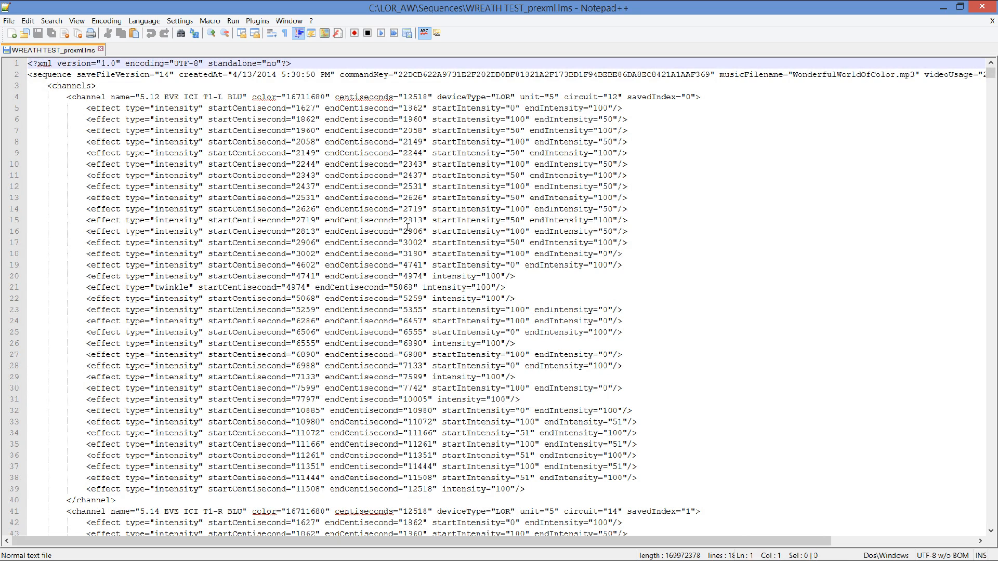
key("ctrl+h")
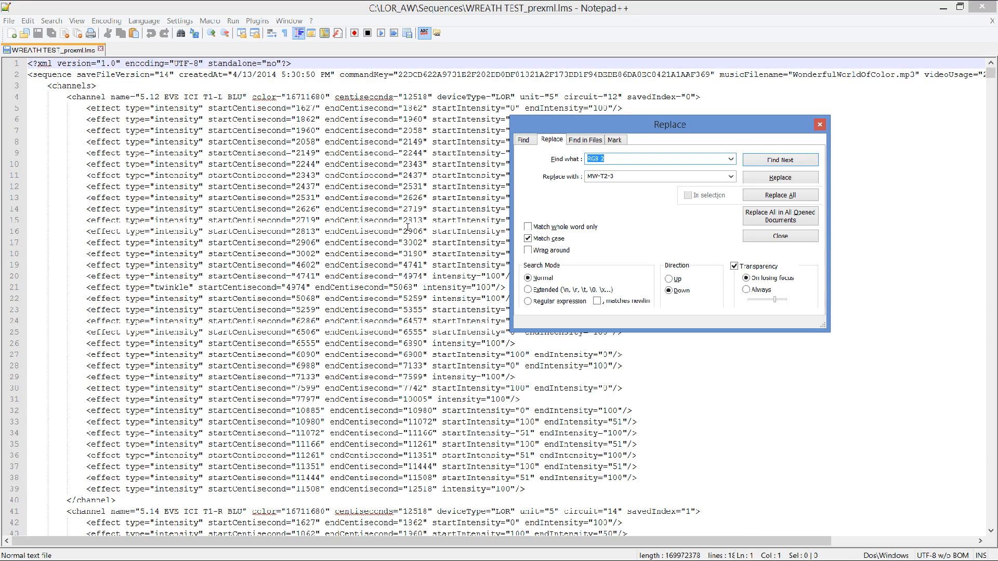
left_click(614, 158)
left_click(597, 177)
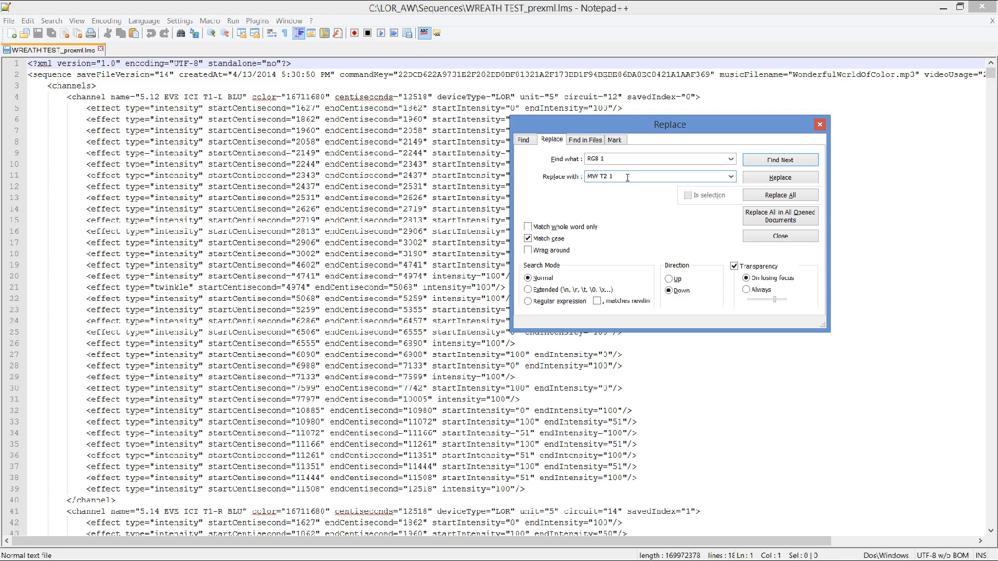
left_click(617, 159)
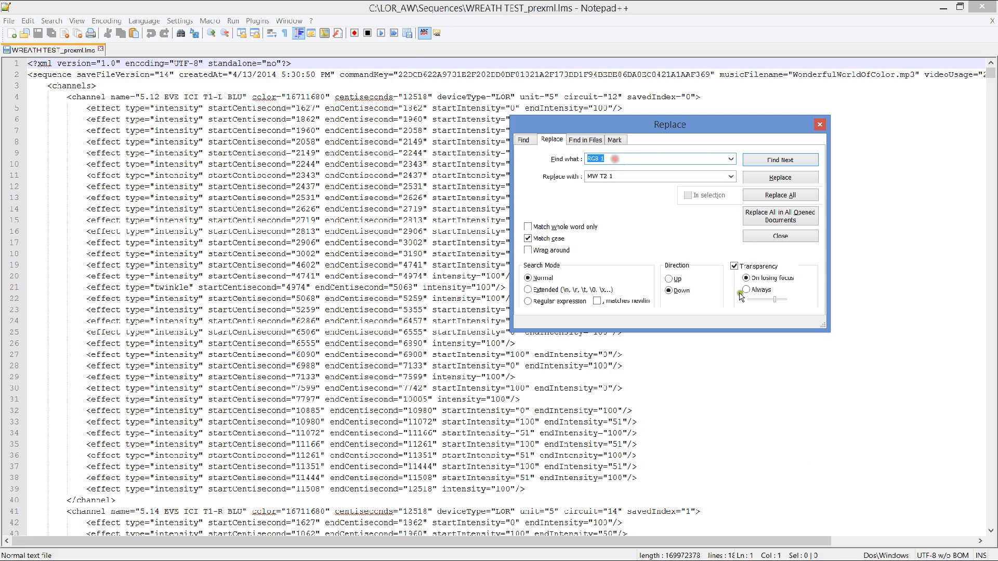
key("Right")
left_click(628, 177)
key("Right")
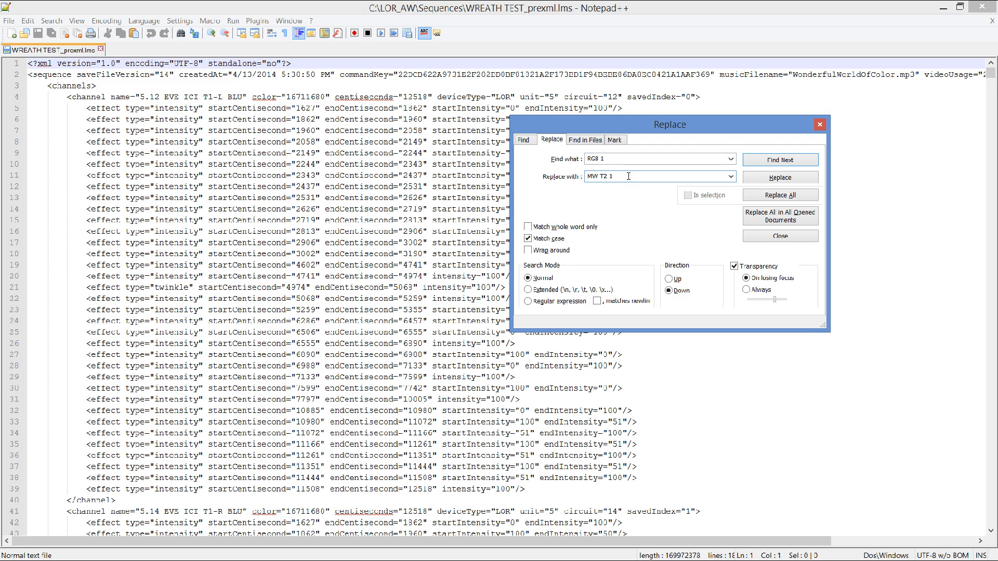
left_click(778, 196)
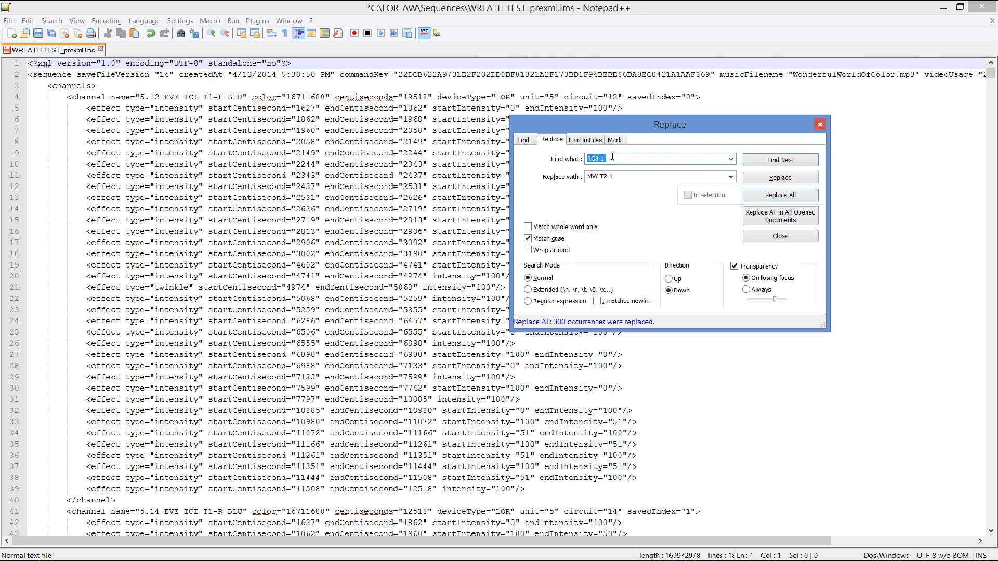
Replace every "RGB 2" with "MW-T2-2" and every "RGB 3" with "MW-T2-3" throughout the file.
left_click(612, 157)
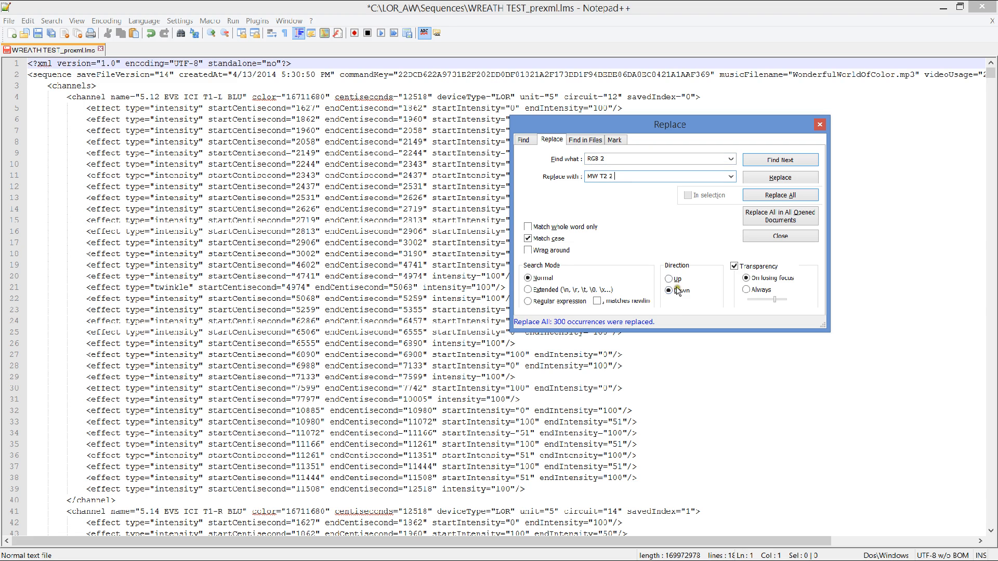
left_click(777, 197)
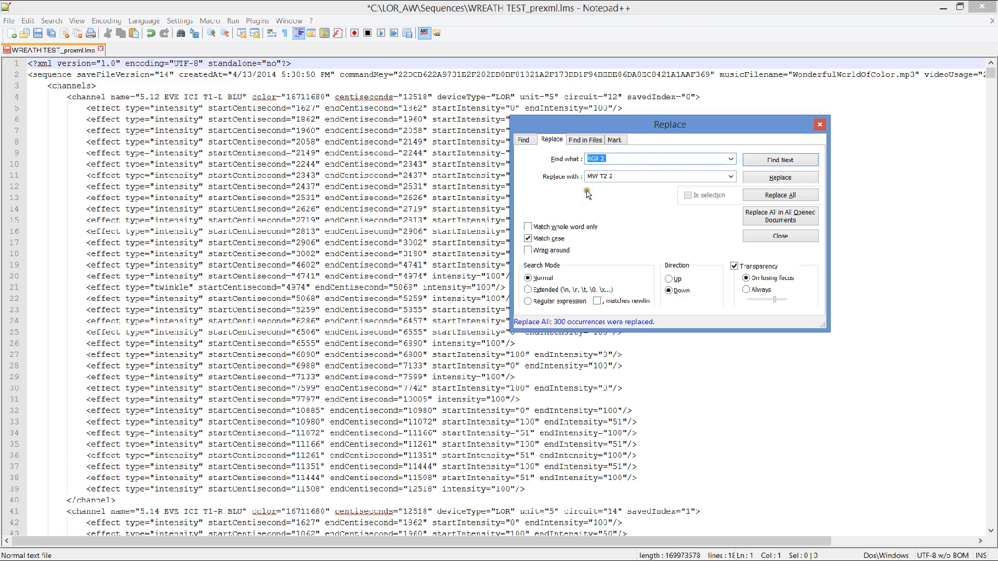
left_click(601, 158)
type("3")
left_click(613, 174)
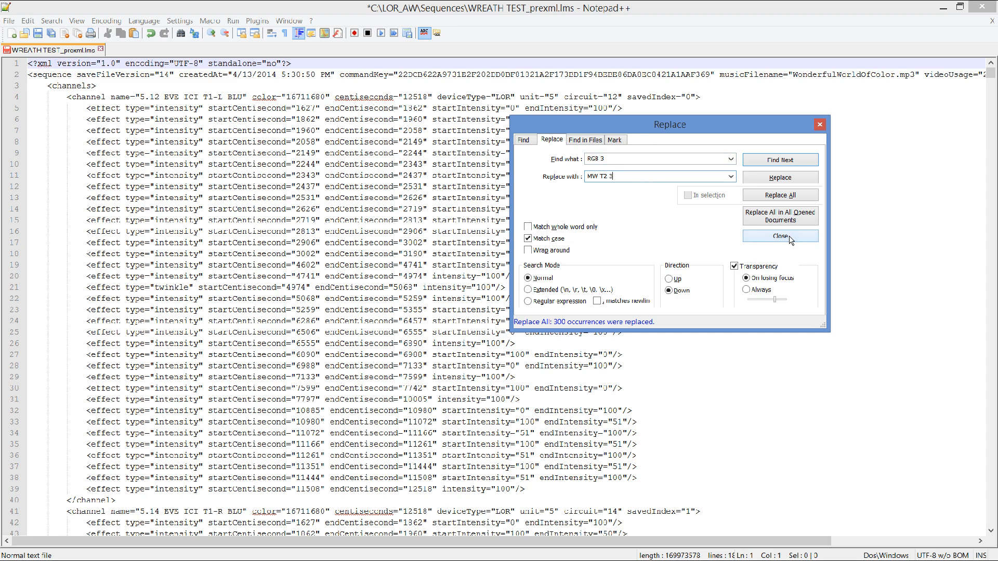
left_click(782, 193)
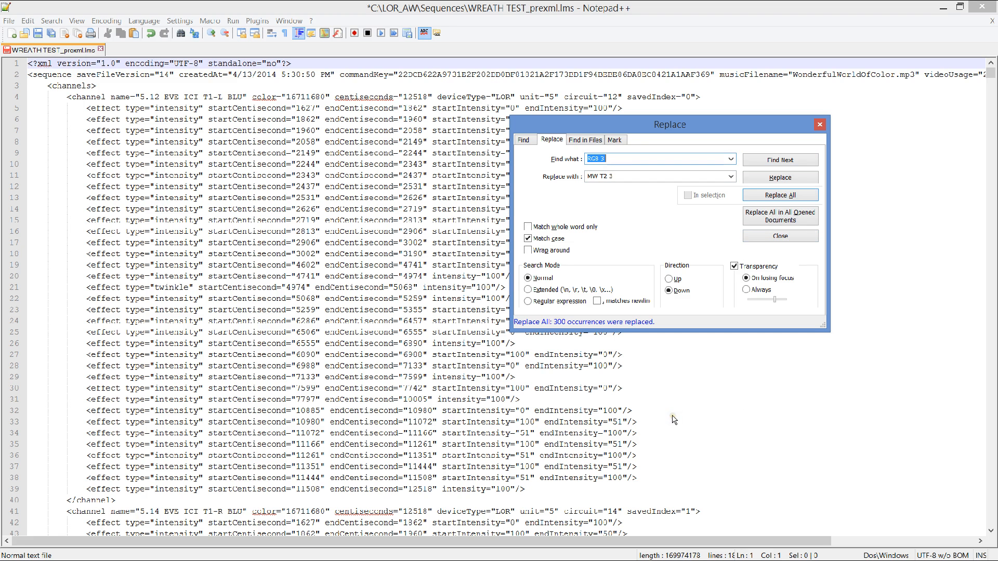
left_click(823, 120)
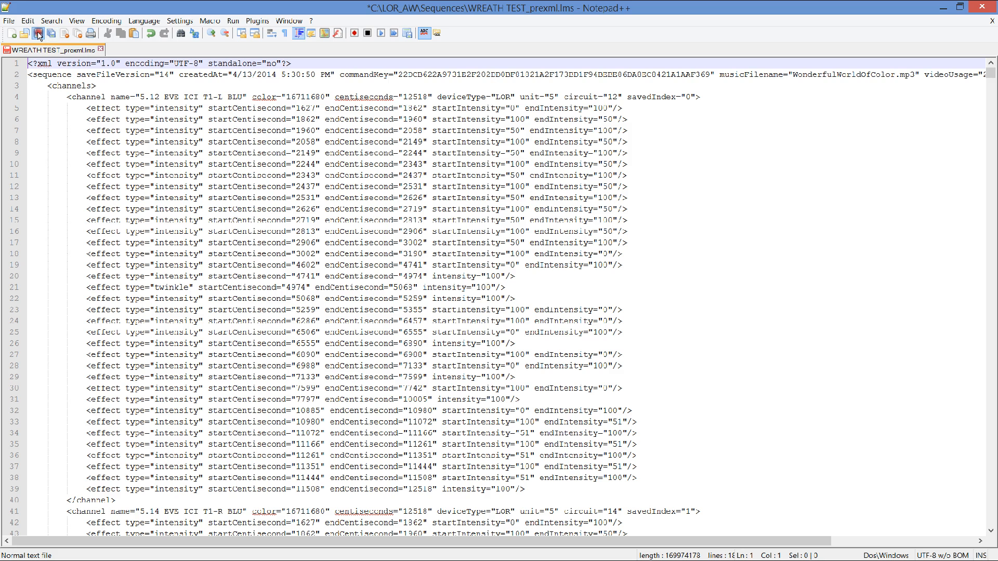
Save the edited sequence file and reopen WREATH TEST_prexml.lms in the Light-O-Rama Sequence Editor.
key("ctrl+s")
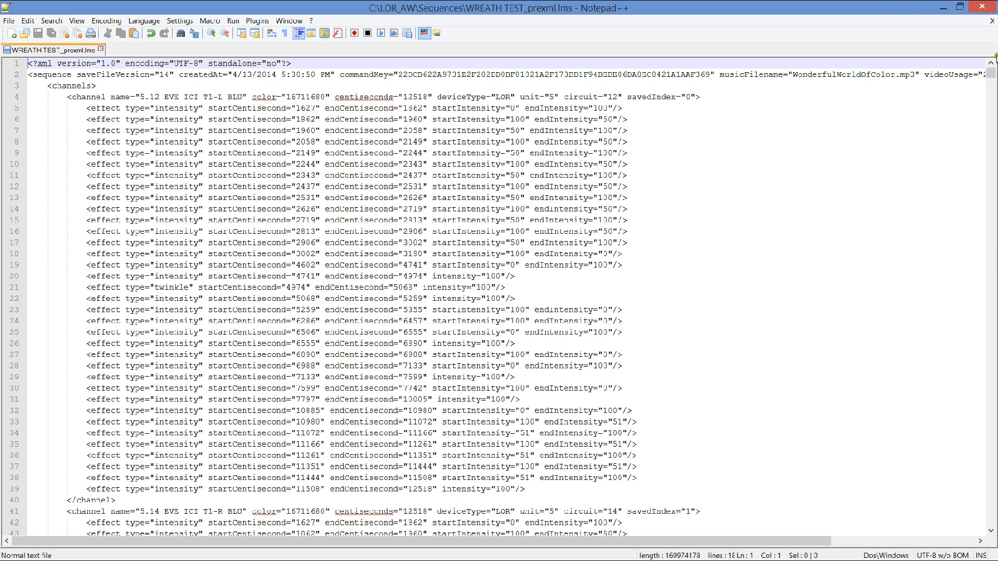
left_click(943, 7)
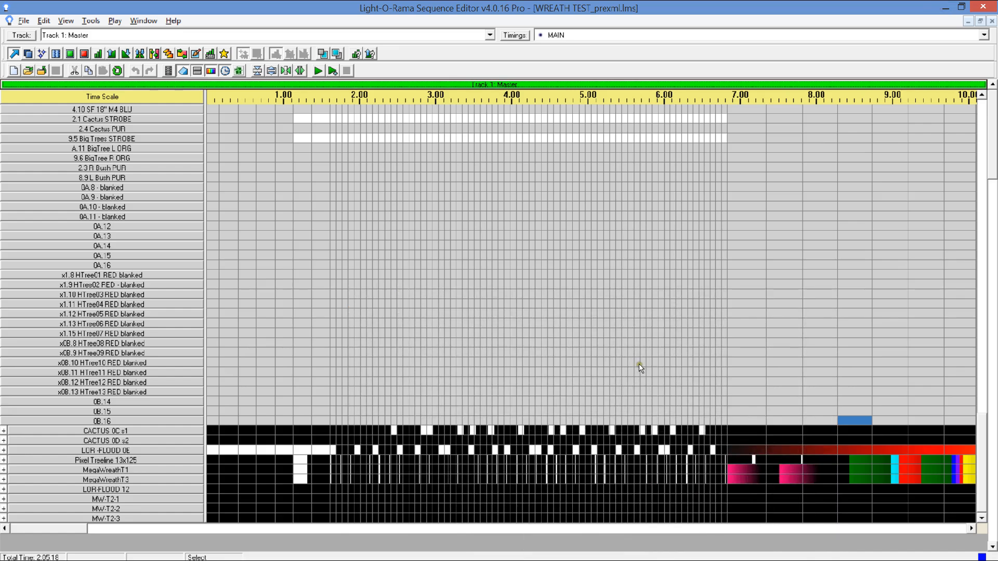
left_click(21, 21)
left_click(38, 78)
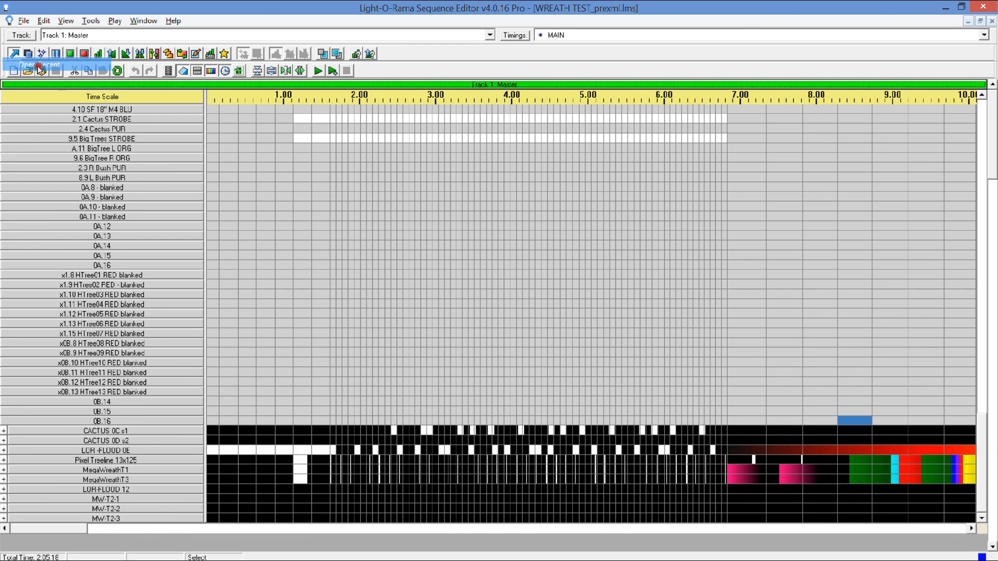
left_click(379, 166)
double_click(380, 166)
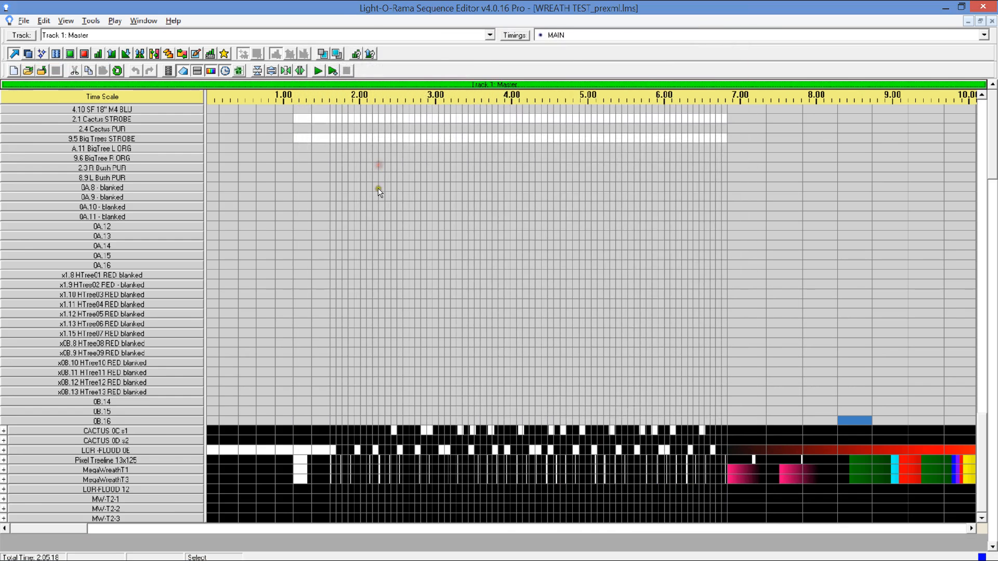
Expand the MW-T2-2 and MW-T2-1 groups in turn to check their pixel channel names, collapsing each one again.
mouse_move(414, 400)
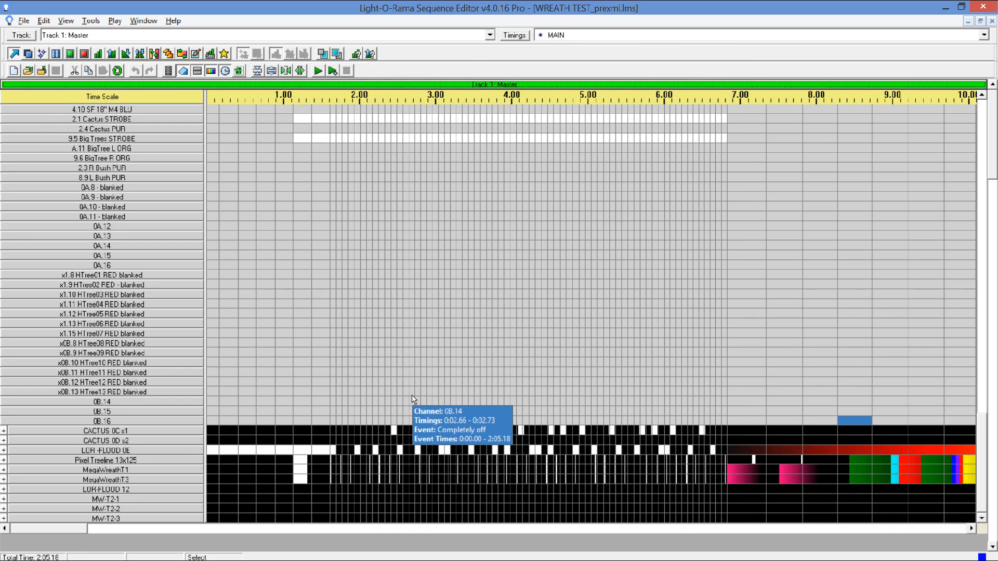
left_click(3, 510)
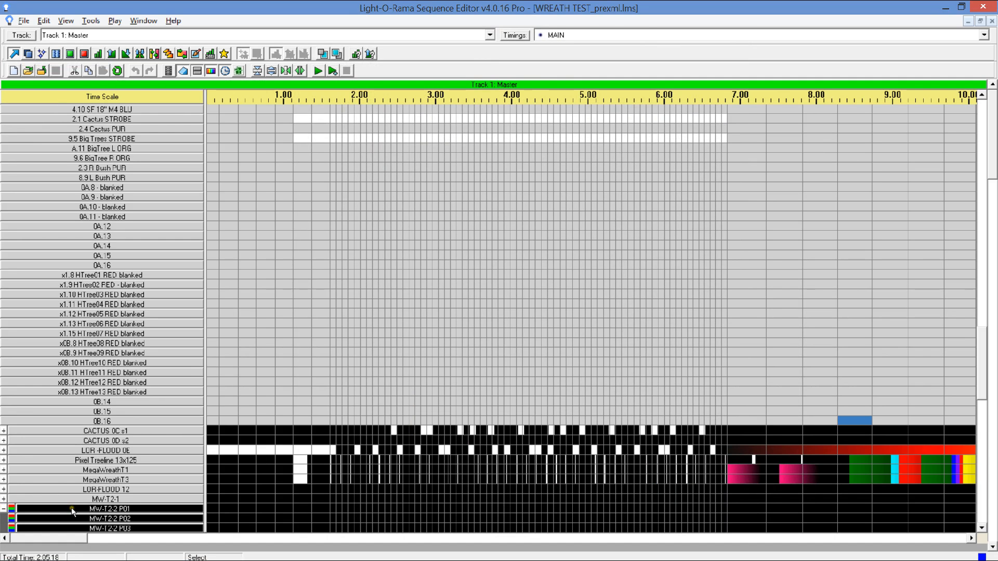
left_click(5, 509)
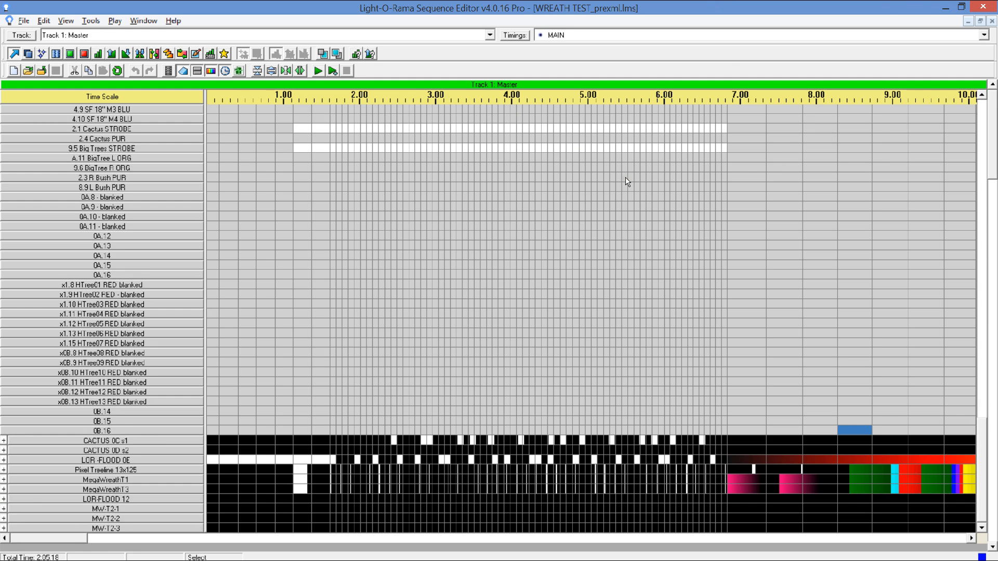
mouse_move(626, 180)
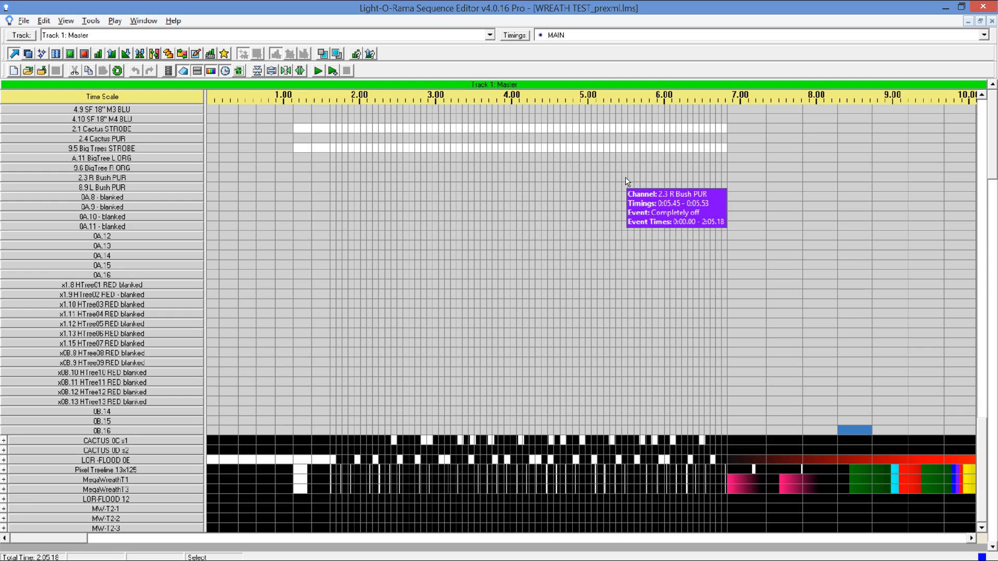
left_click(3, 509)
scroll(145, 518, "down", 5)
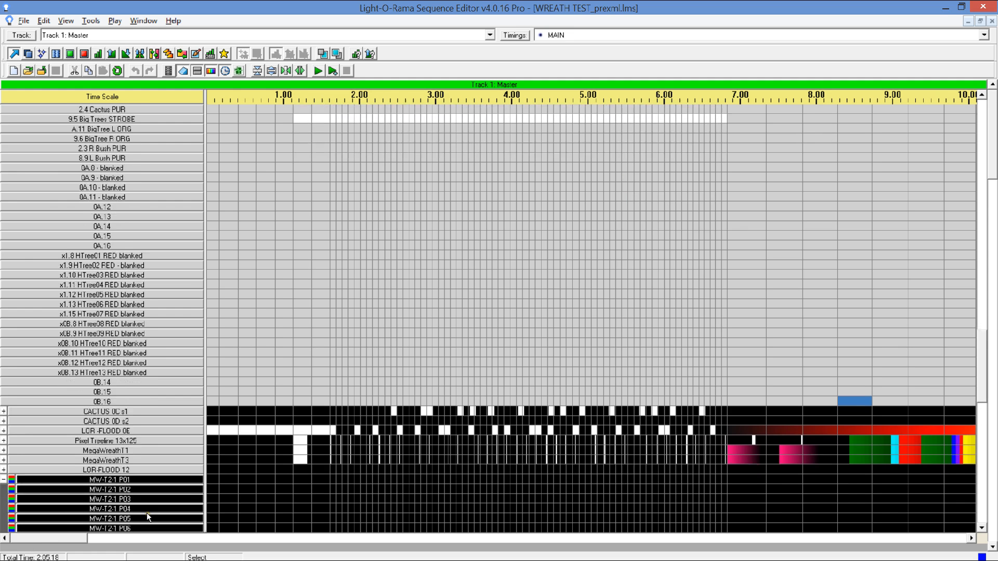
scroll(148, 517, "down", 3)
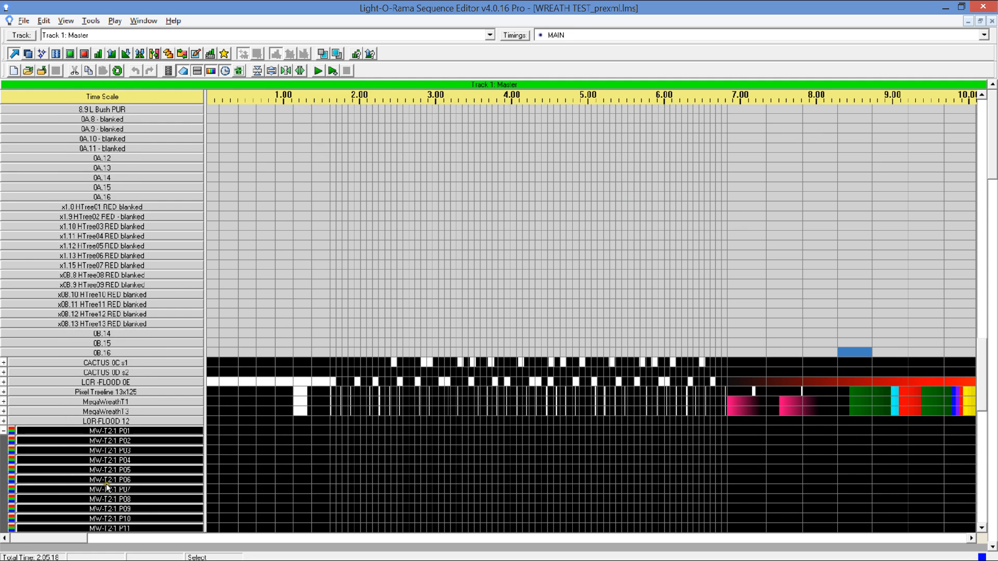
scroll(137, 481, "down", 6)
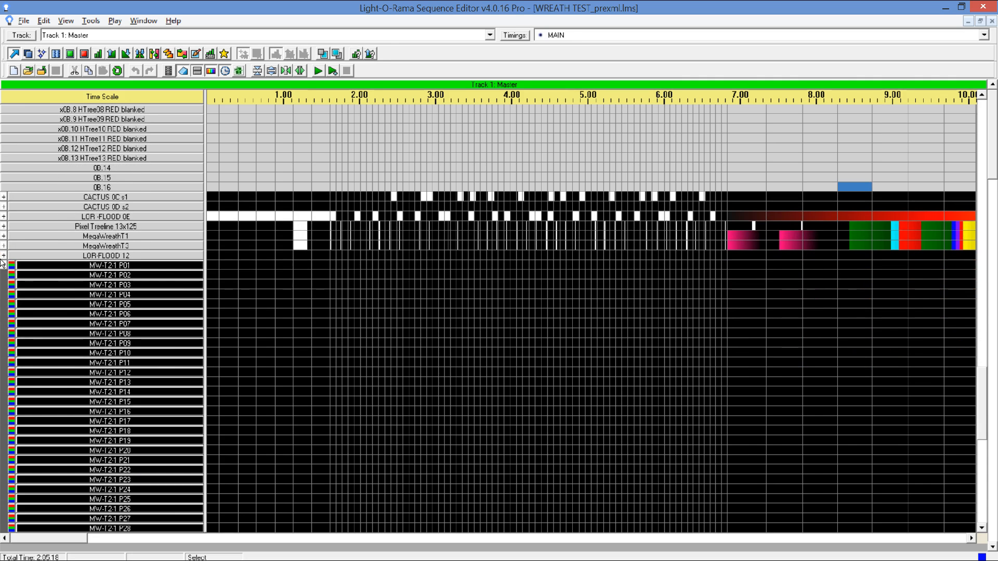
left_click(4, 265)
View the sequence's animation, check the MW-T2-3 pixel entries among its drawable channels, and close the animation window.
left_click(167, 70)
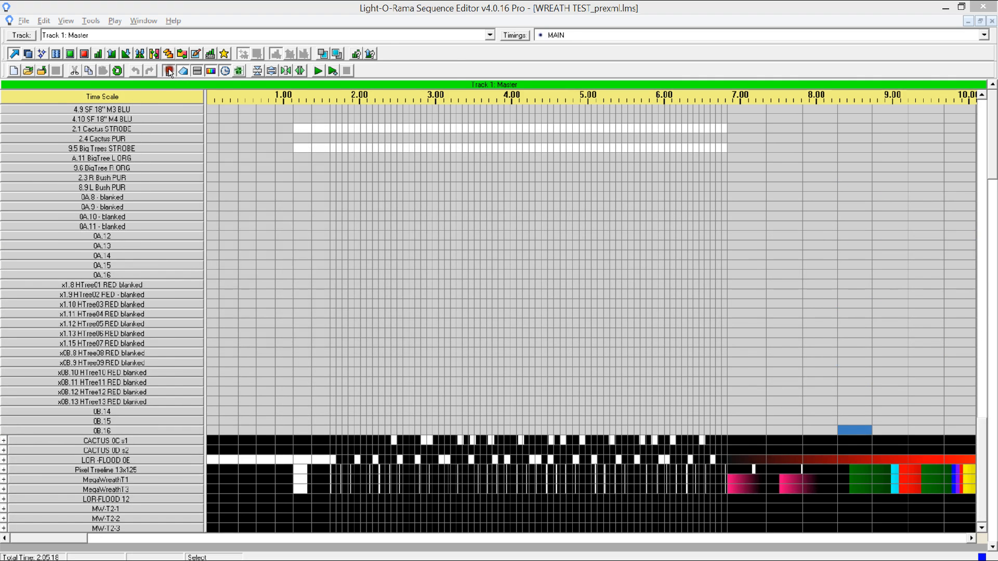
left_click(95, 263)
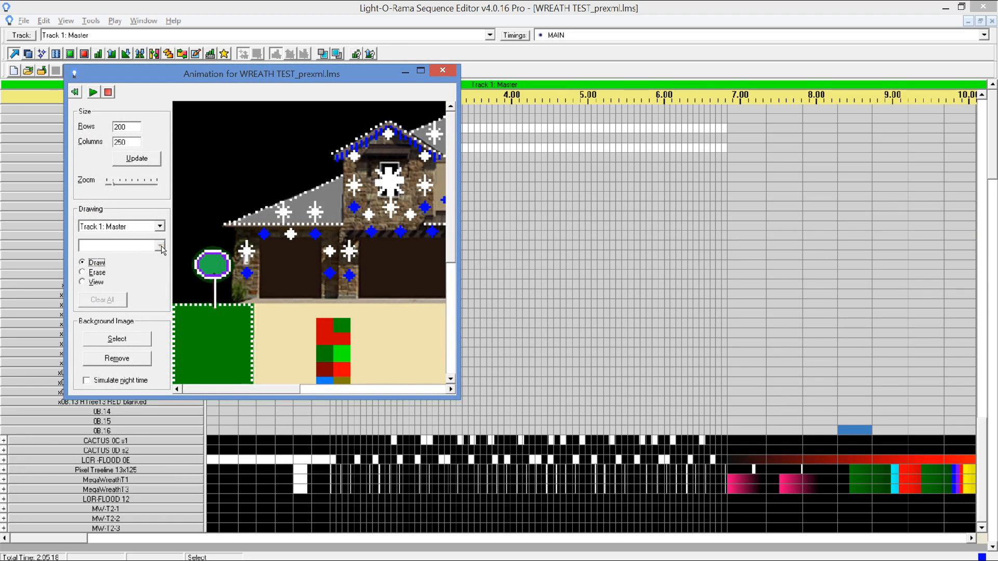
left_click(160, 246)
left_click_drag(162, 270, 162, 327)
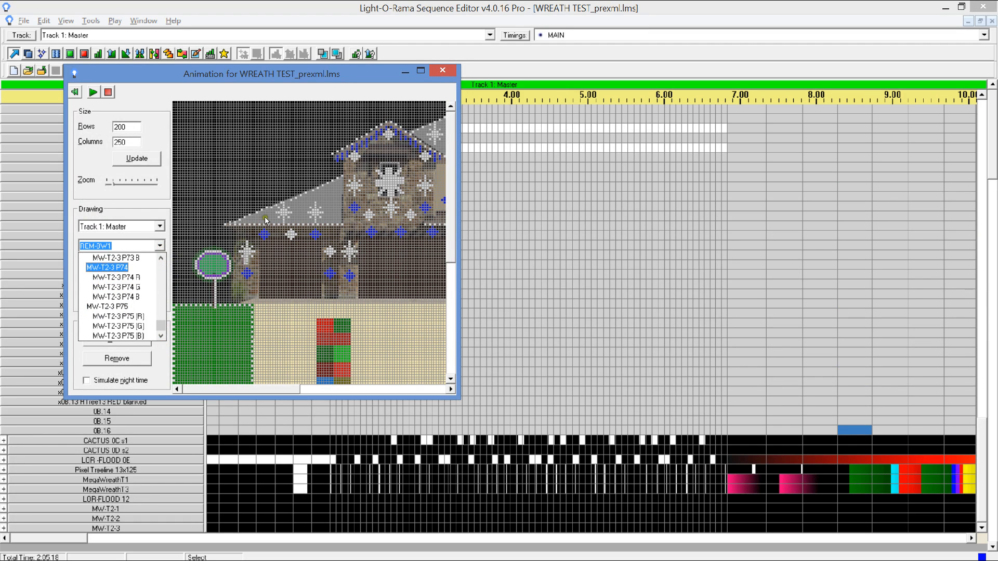
left_click(442, 67)
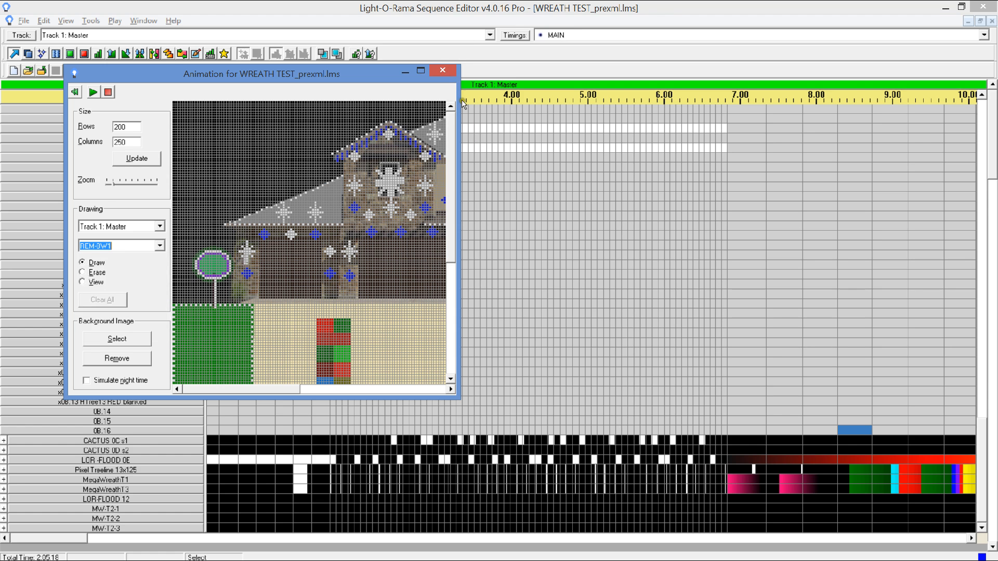
left_click(442, 69)
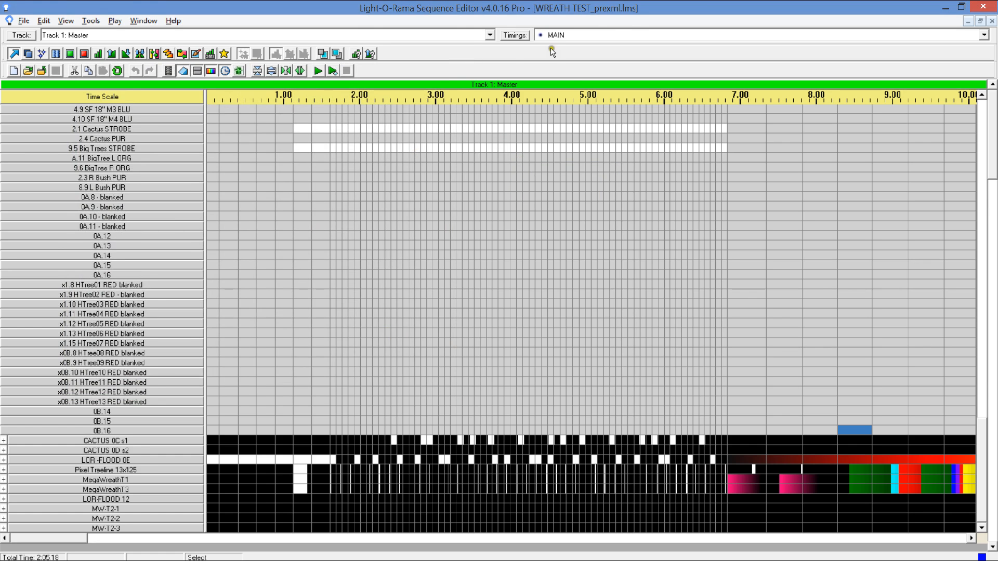
Close the current sequence and open the recent sequence WREATH TEST.lms.
left_click(993, 21)
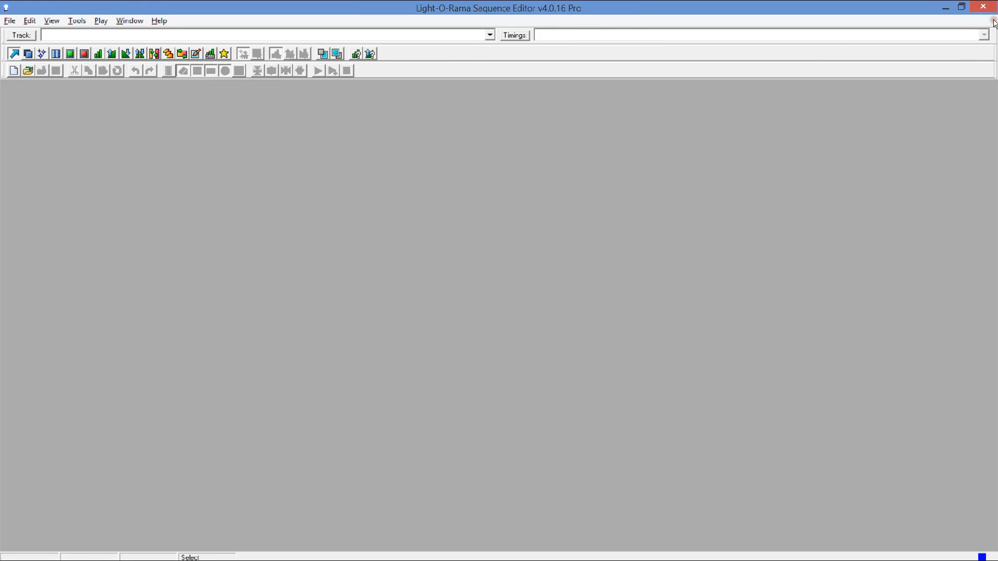
left_click(29, 71)
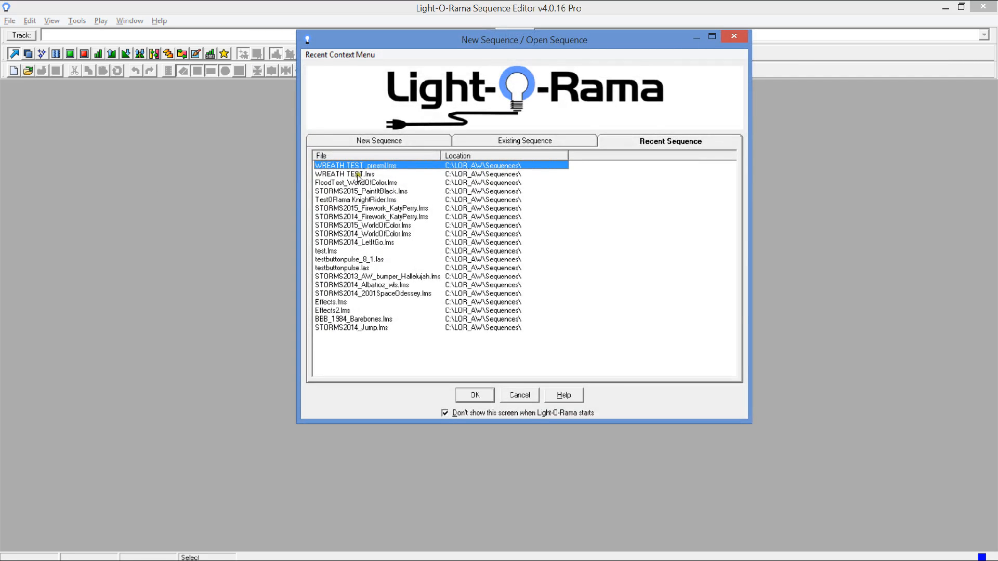
double_click(358, 174)
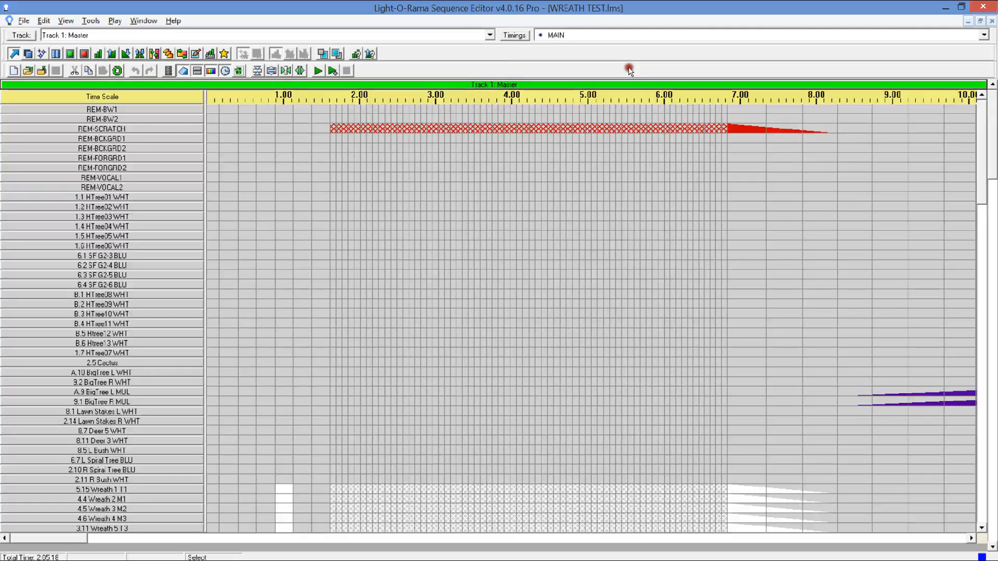
Expand the MW-T2-1 group near the end of the channel list to check its pixel names, and collapse it again.
left_click_drag(975, 130, 975, 474)
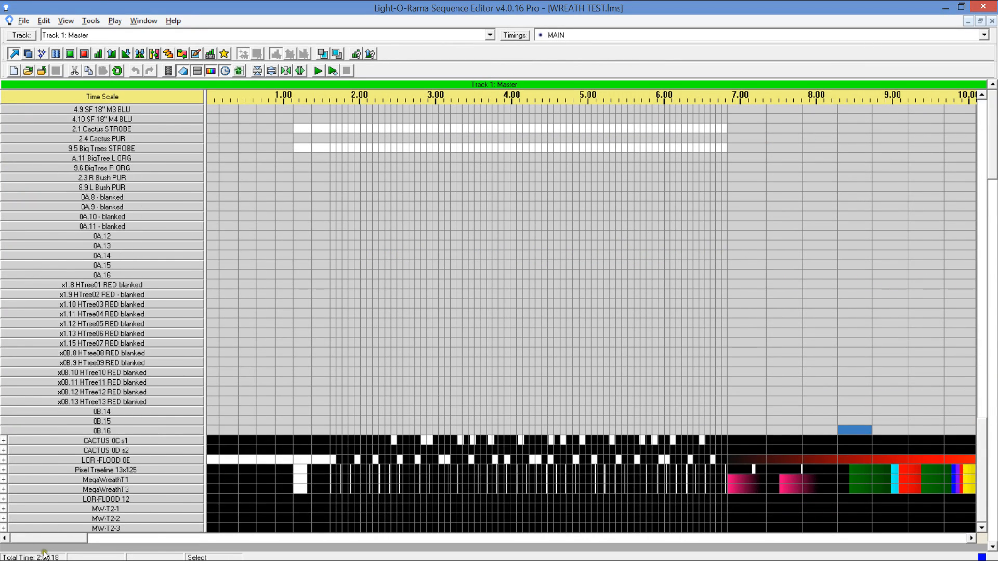
left_click(3, 509)
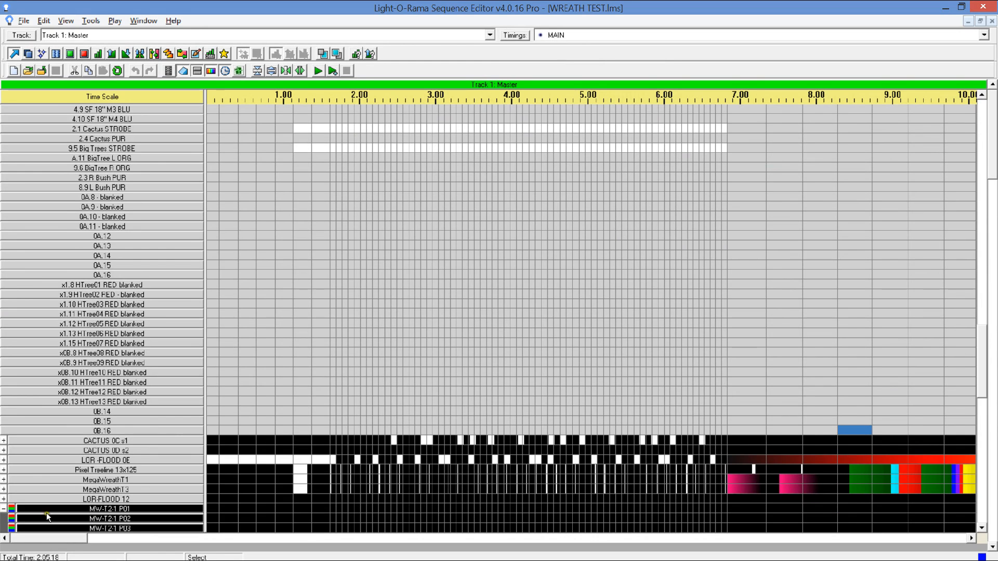
left_click(4, 509)
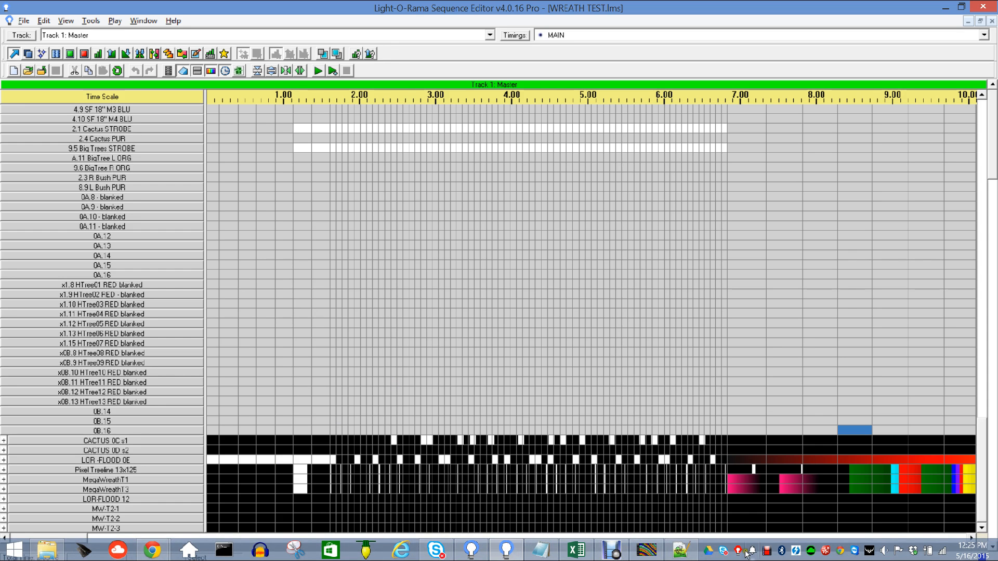
Launch the Light-O-Rama Visualizer.
right_click(739, 552)
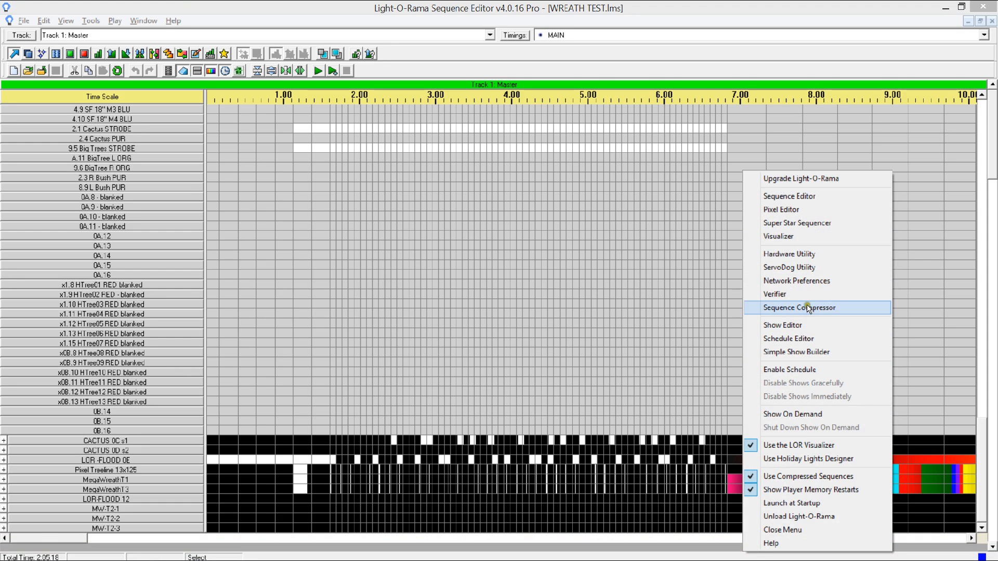
left_click(778, 236)
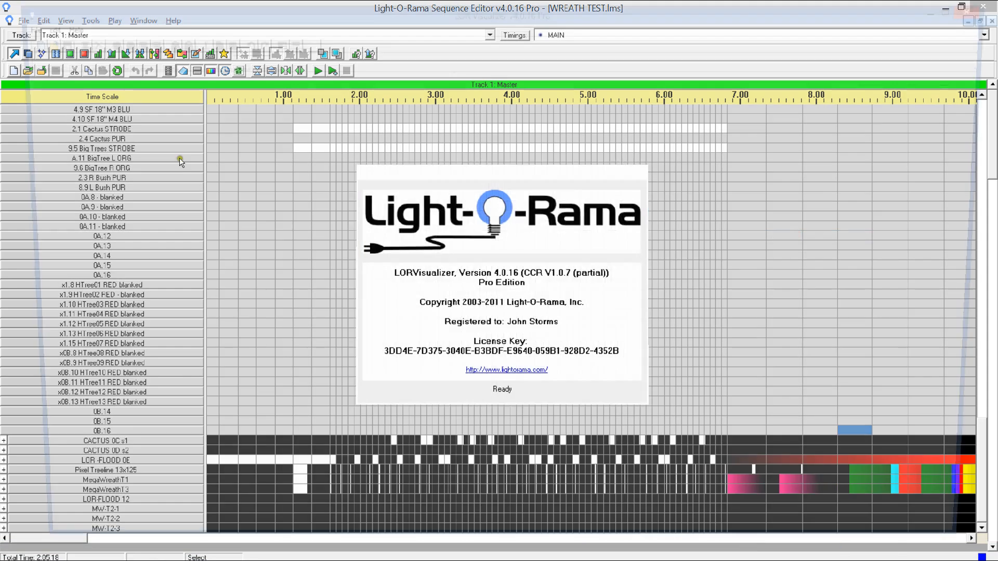
Open the ArrowWood visualization file from the Editor folder.
left_click(30, 41)
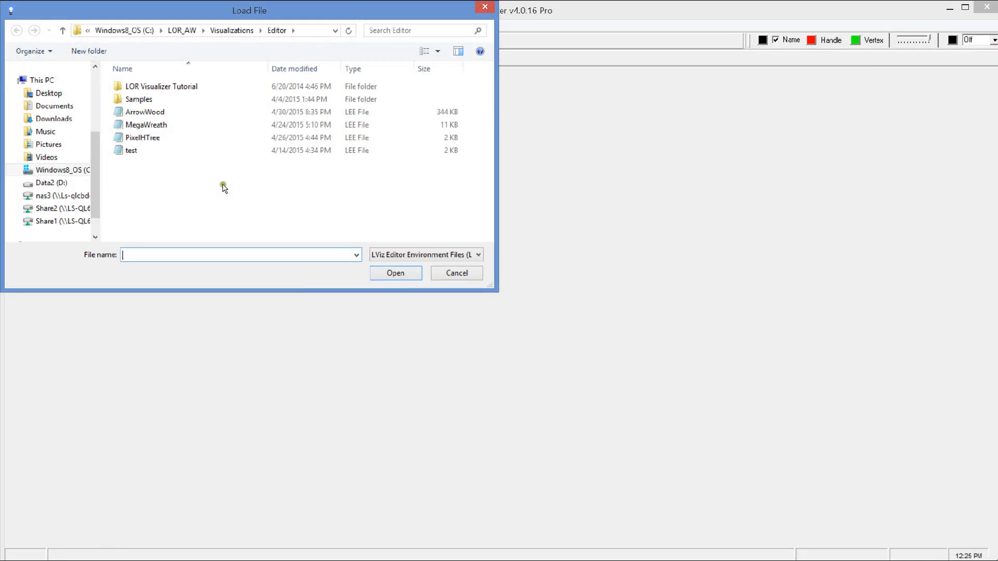
double_click(144, 114)
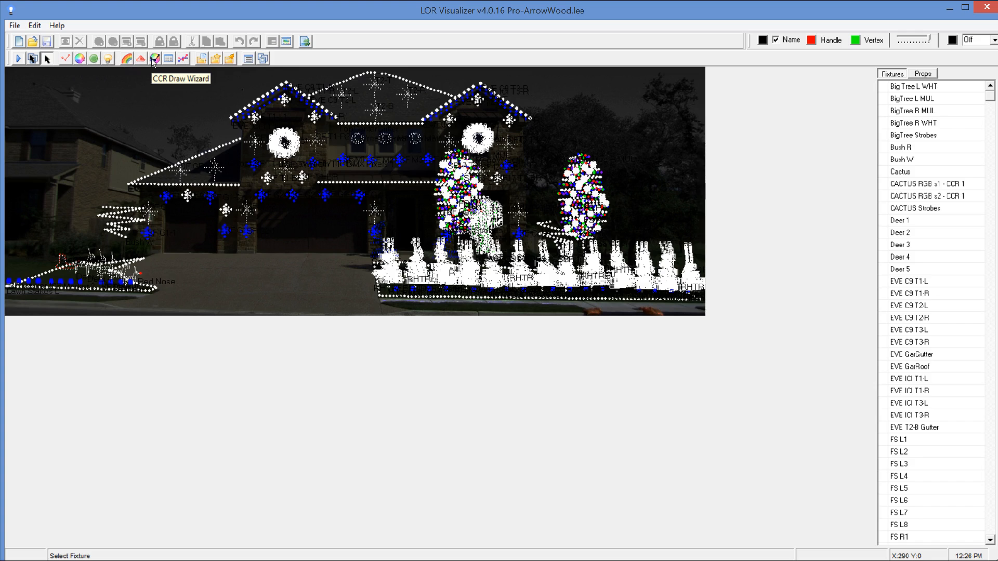
left_click(182, 59)
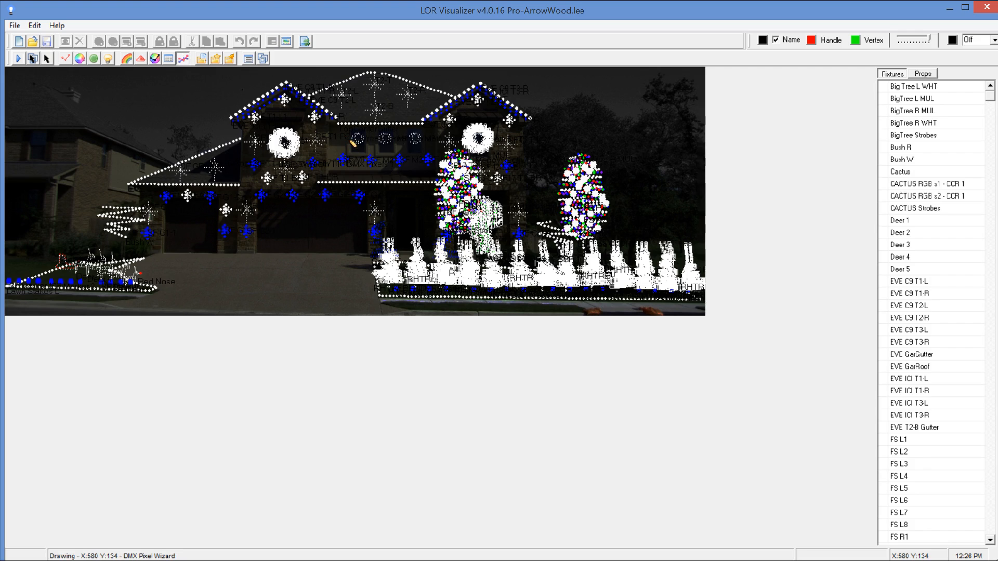
left_click(357, 145)
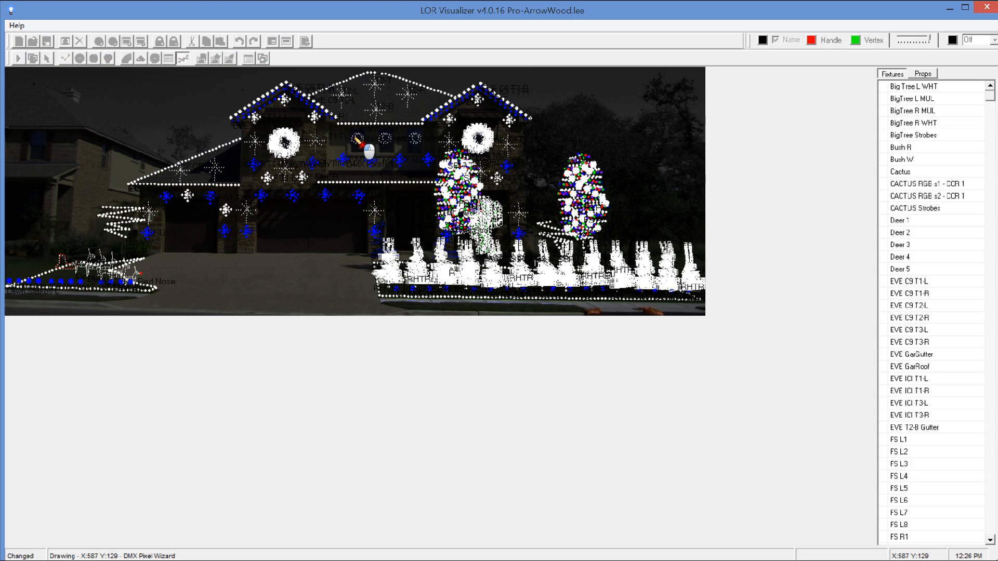
left_click(366, 142)
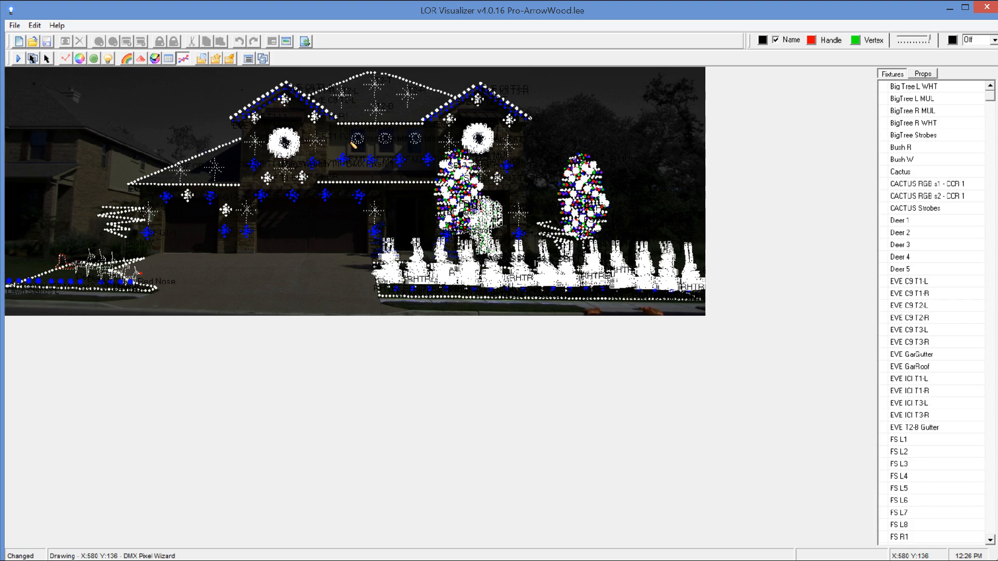
left_click(358, 151)
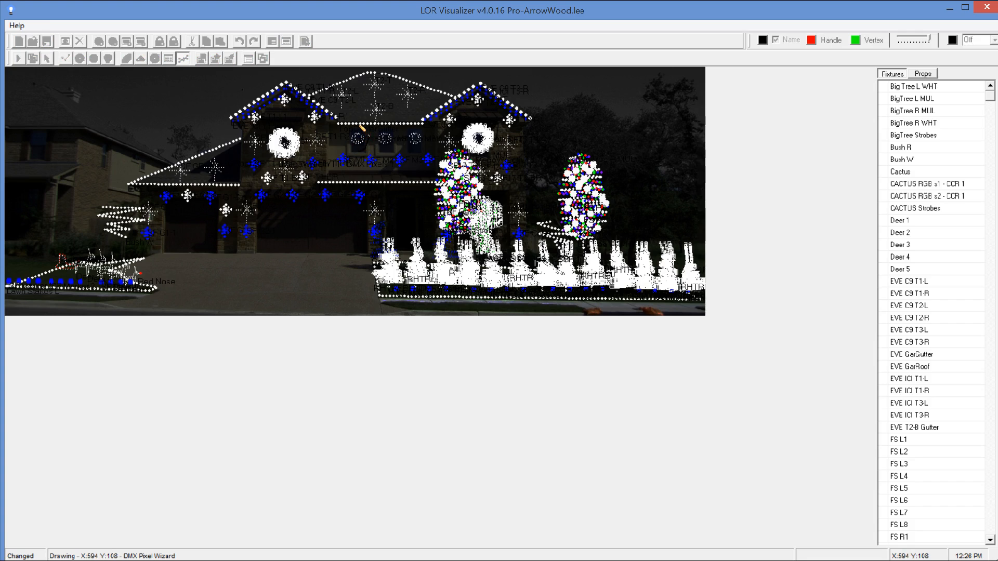
left_click(377, 139)
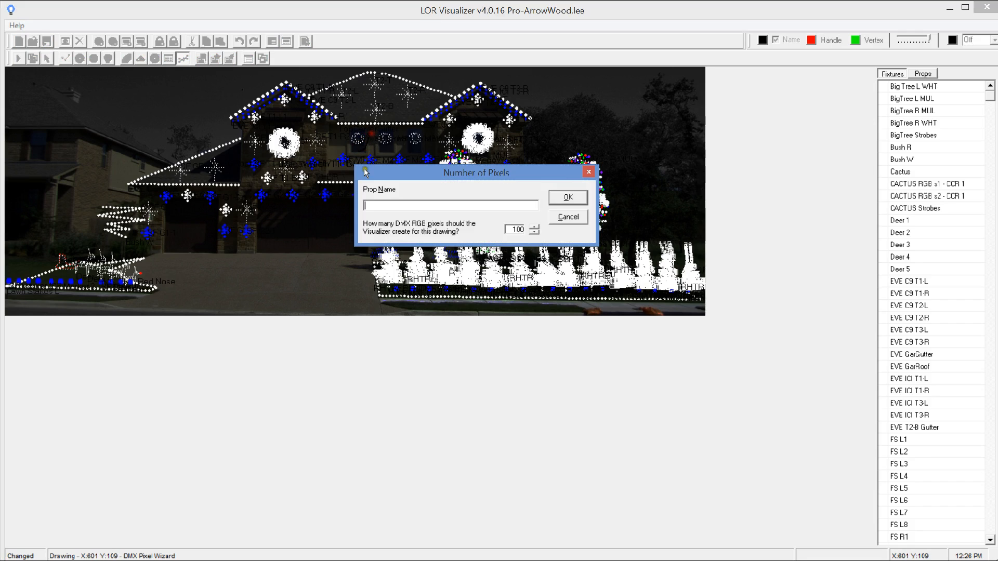
left_click(549, 216)
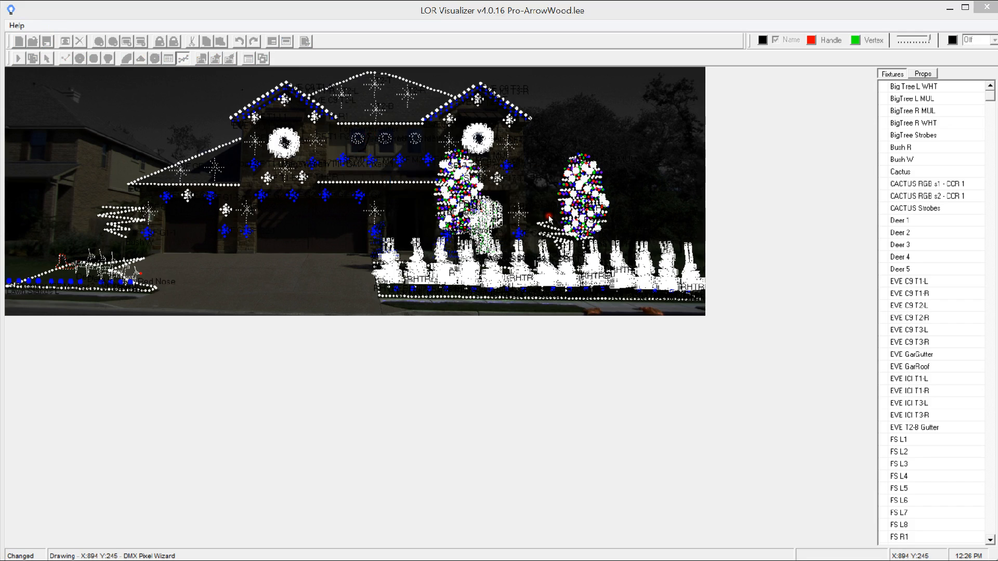
left_click(358, 152)
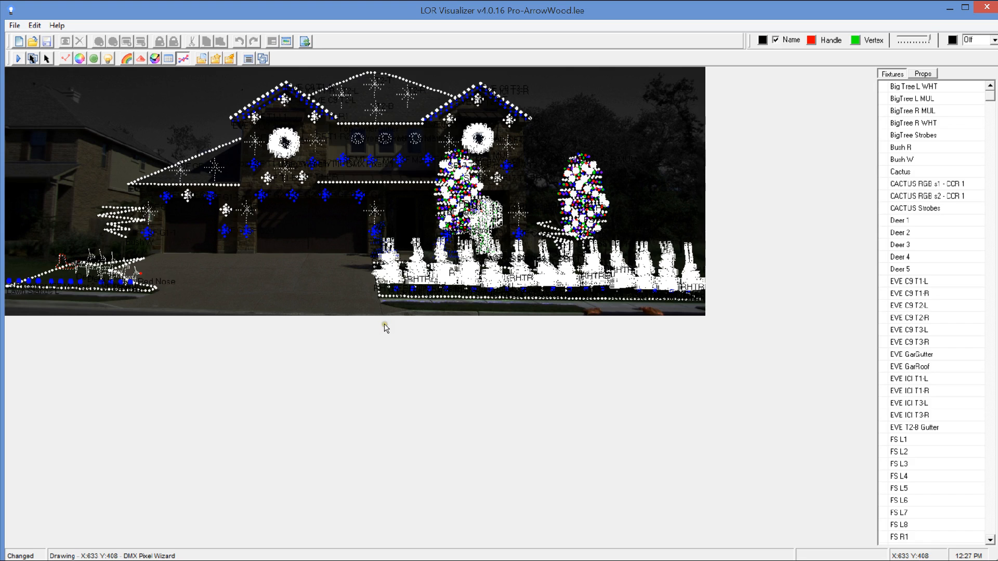
Raise the background intensity to its maximum and save the visualization.
left_click(902, 40)
left_click_drag(902, 40, 940, 31)
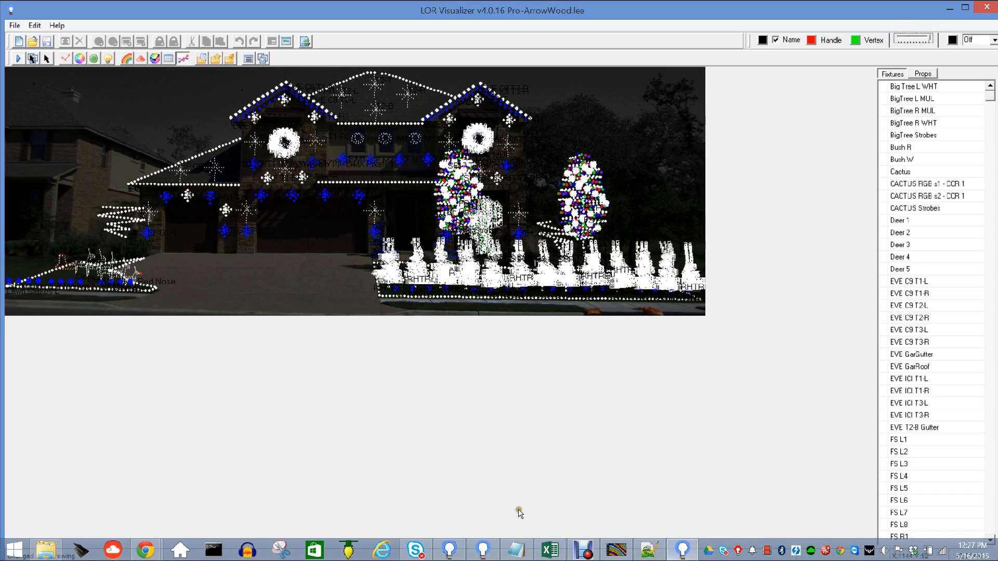
left_click(46, 42)
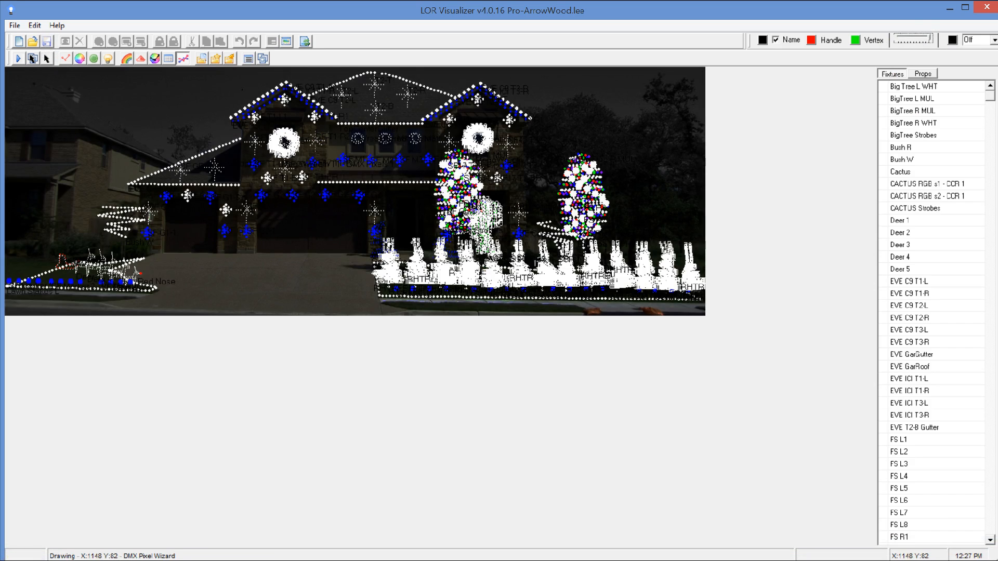
key("super")
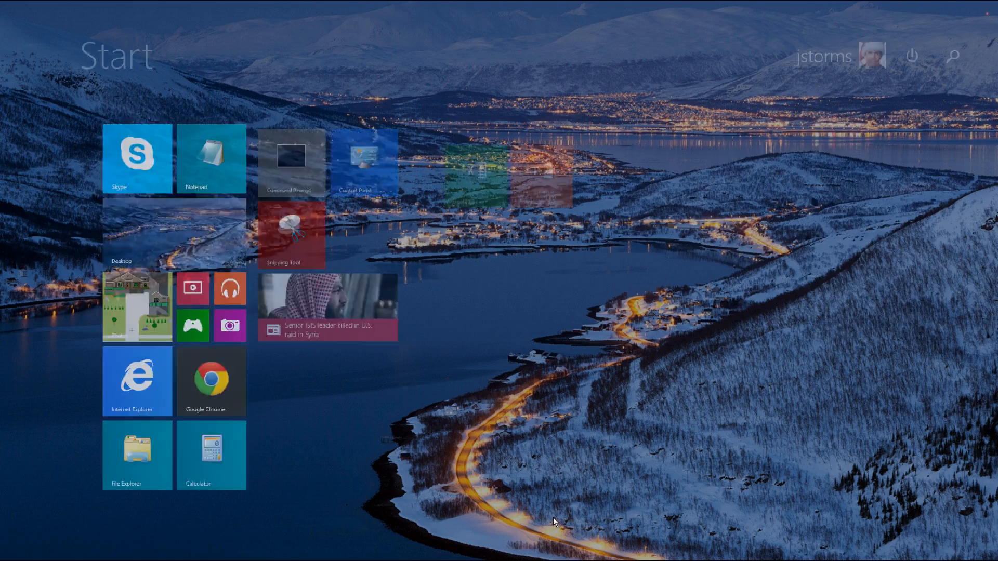
key("super")
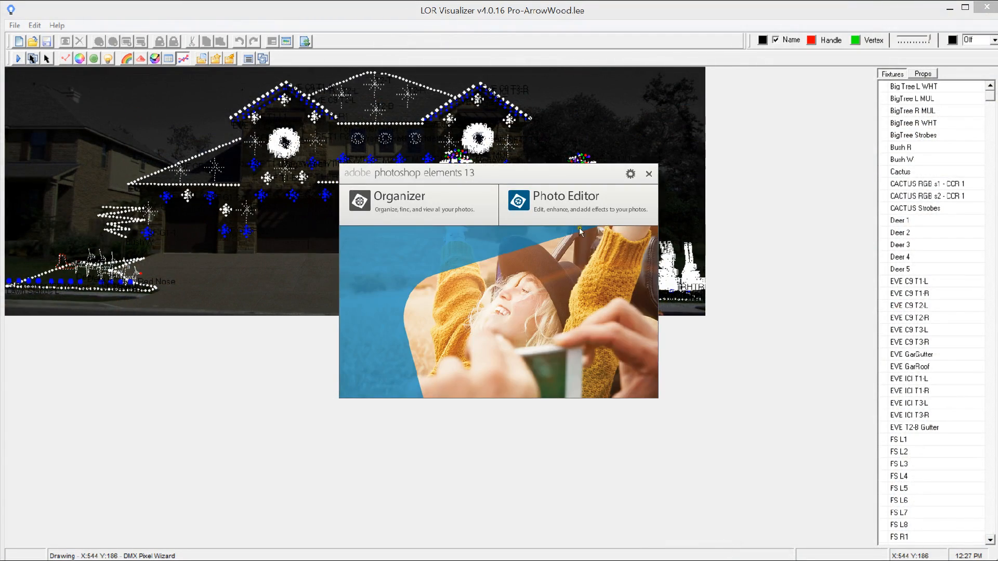
left_click(649, 174)
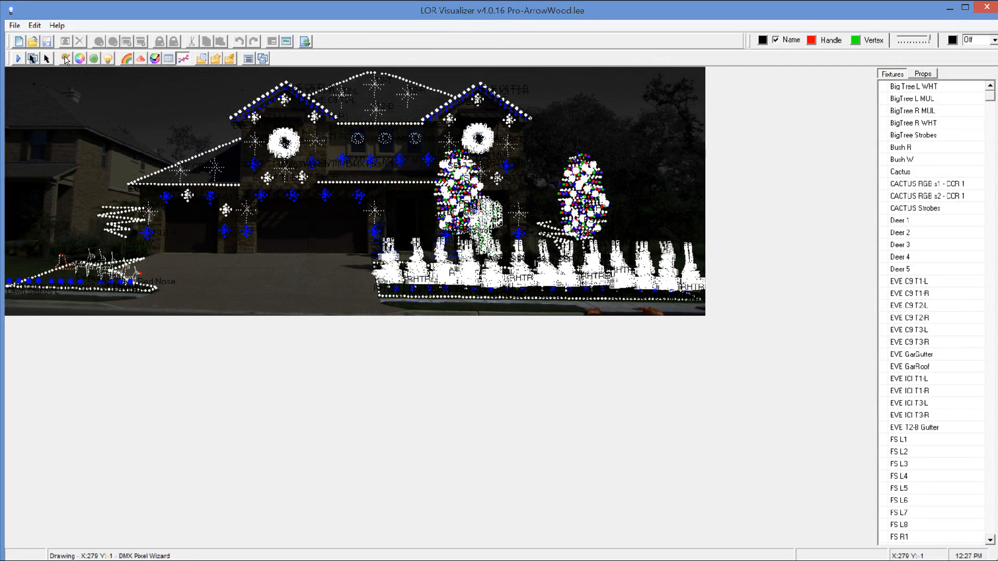
left_click(35, 25)
left_click(35, 25)
left_click(14, 26)
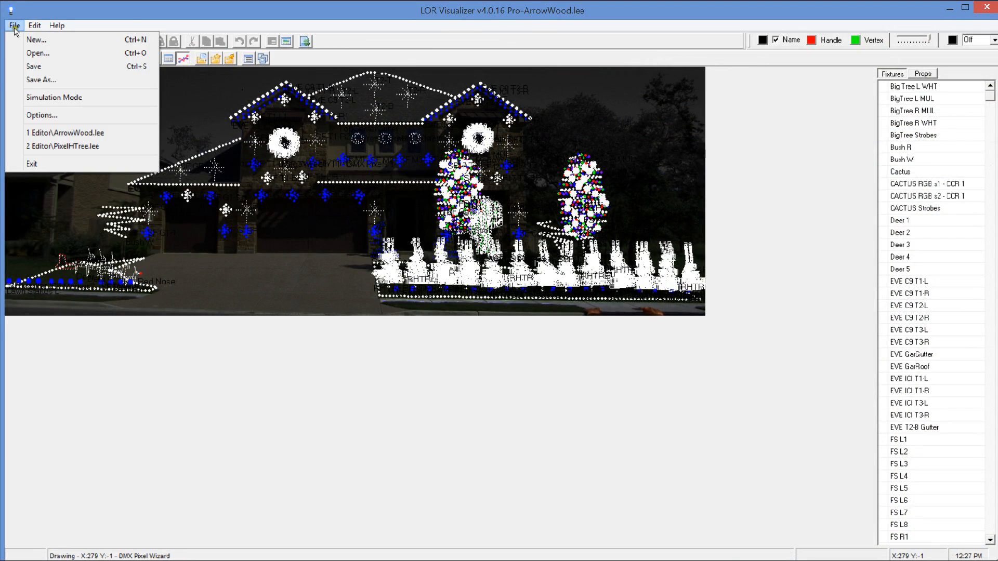
left_click(40, 115)
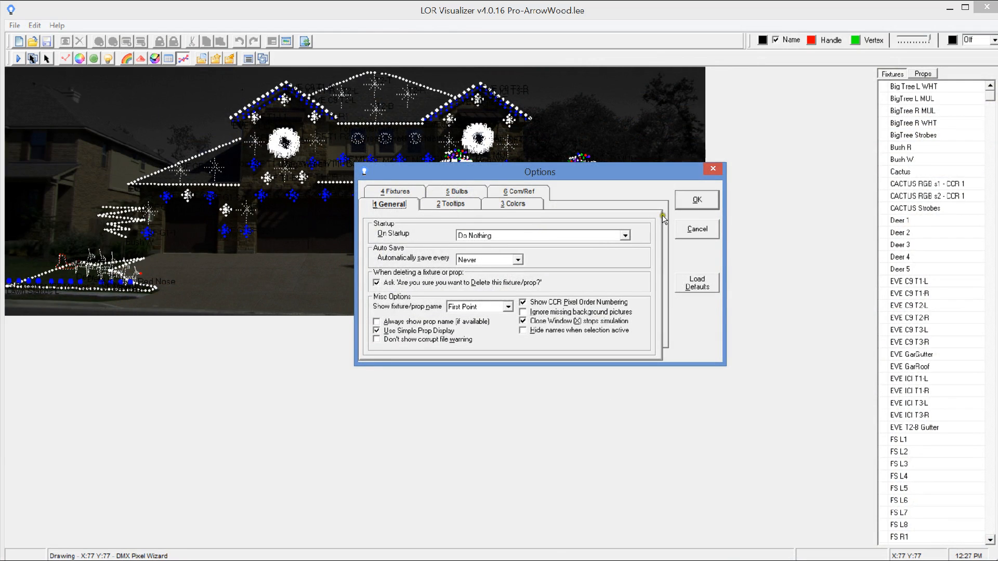
left_click(697, 234)
Replace the background image with ArrowWood - Copy from the Visualizations folder and apply the background properties.
left_click(33, 26)
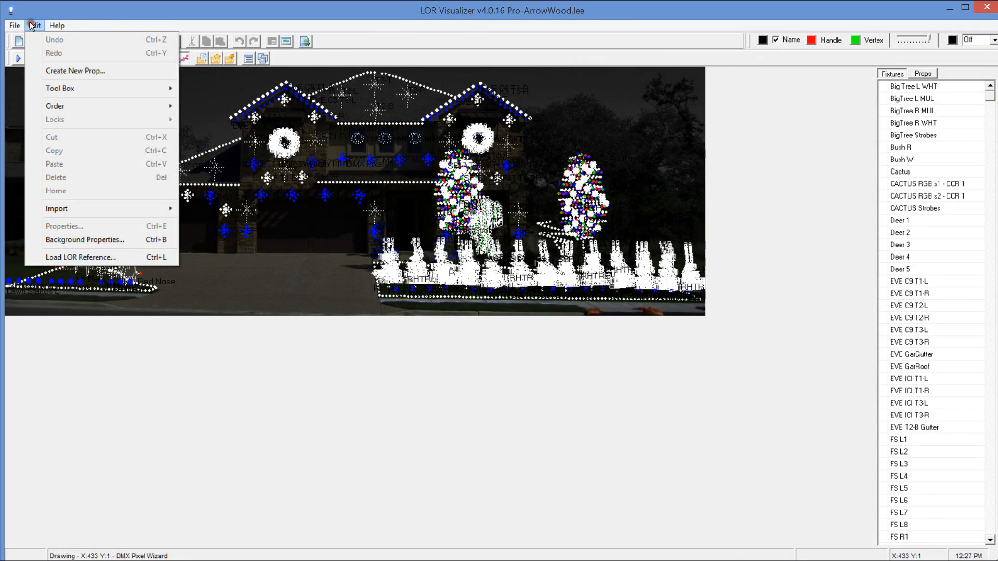
left_click(124, 239)
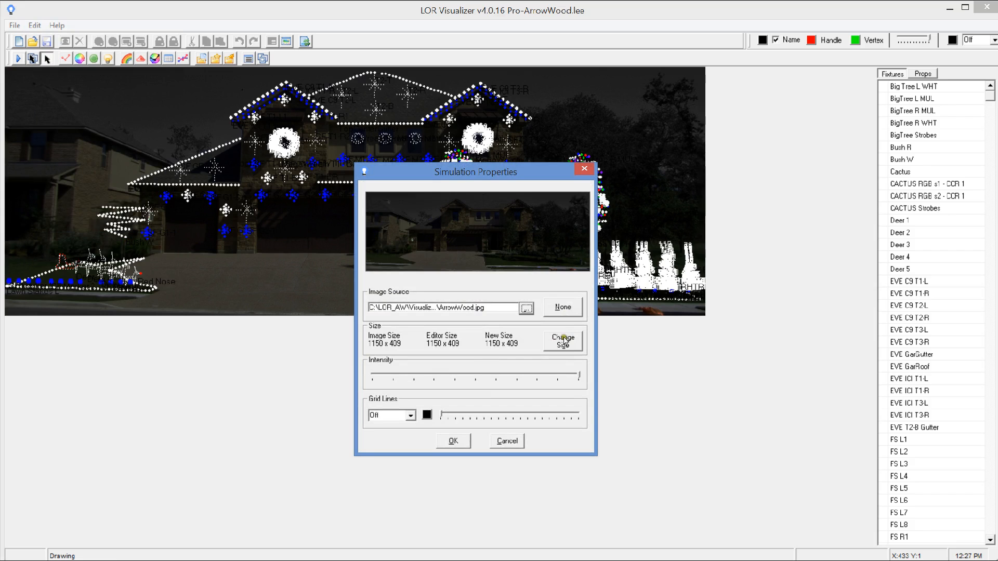
left_click(526, 307)
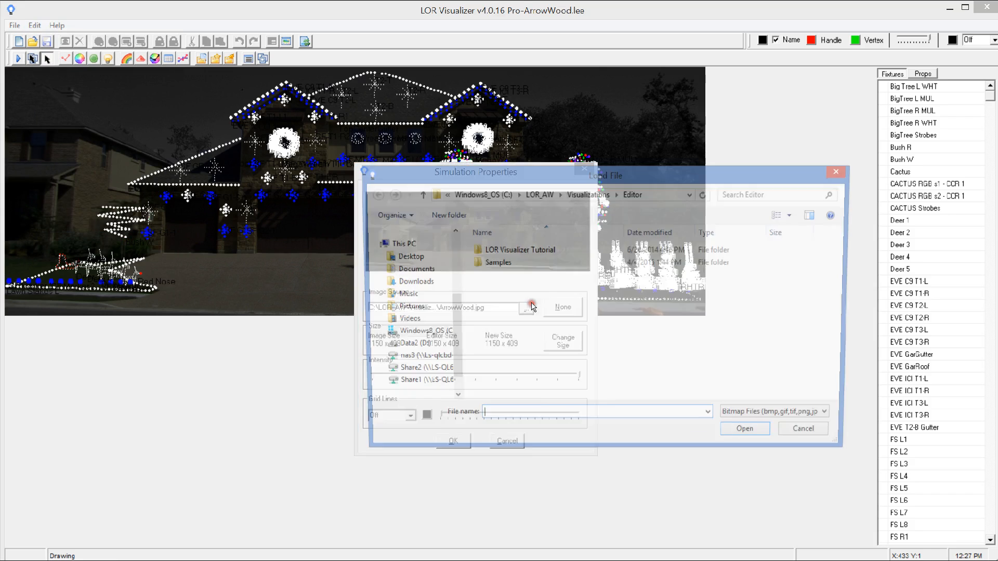
left_click(588, 194)
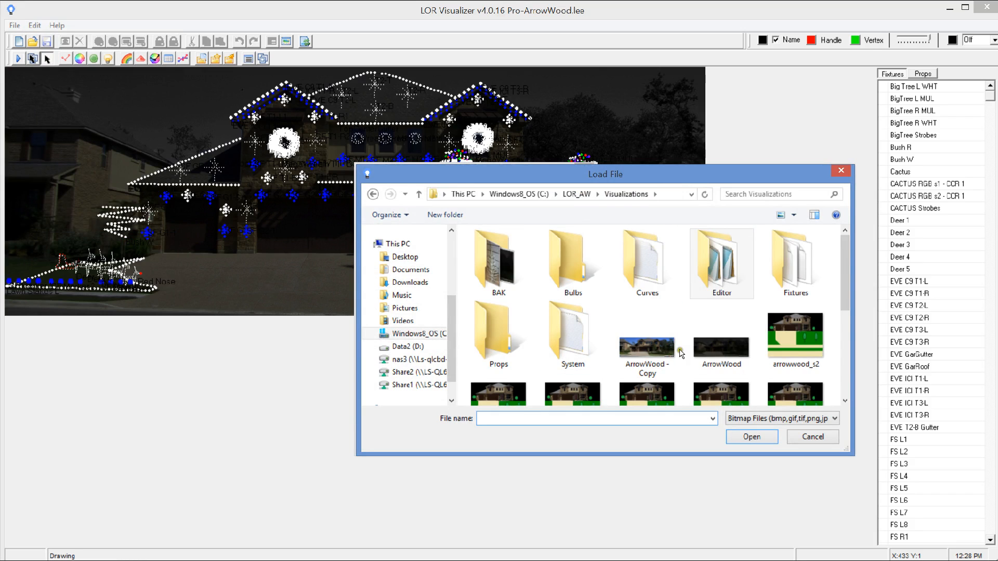
left_click(648, 353)
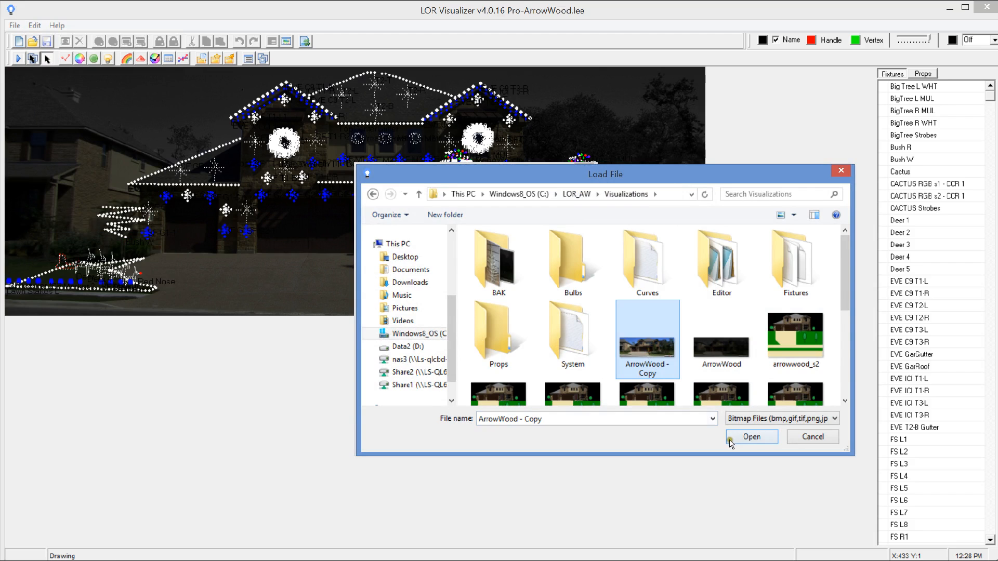
left_click(749, 438)
left_click(450, 441)
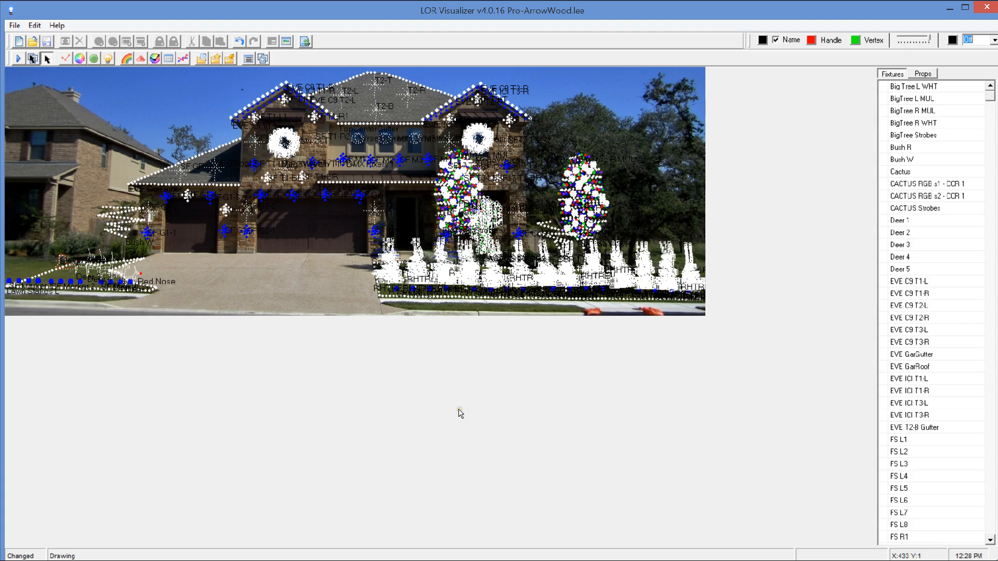
Trace concentric wreath rings over the first of the three small upper-floor windows with the DMX Pixel Wizard and finish the drawing.
left_click(183, 58)
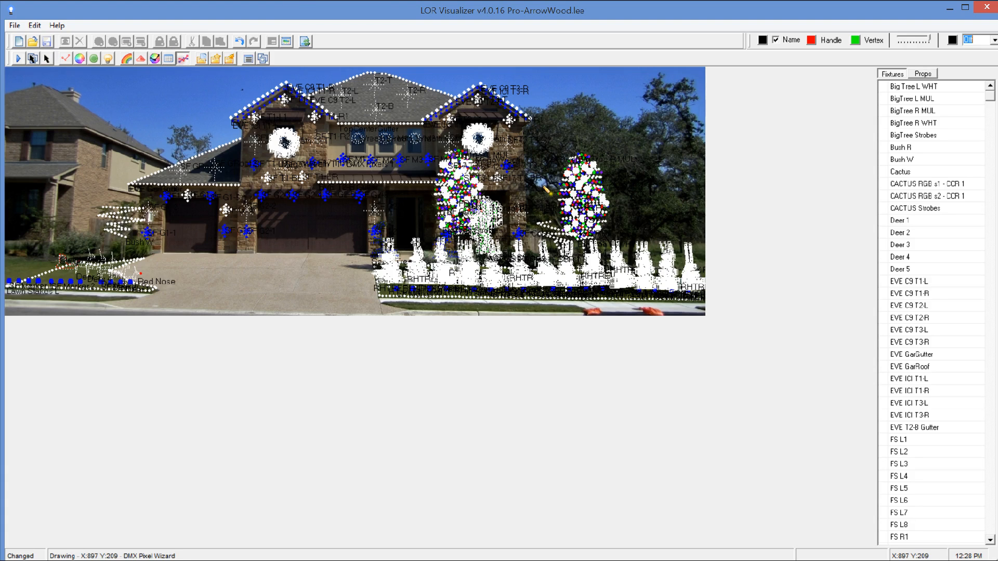
left_click(364, 150)
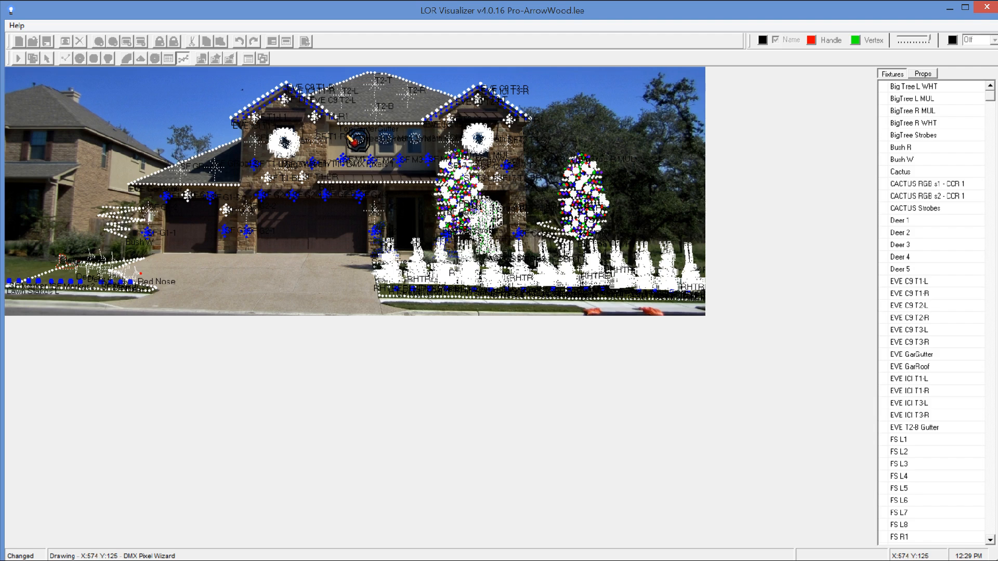
right_click(354, 141)
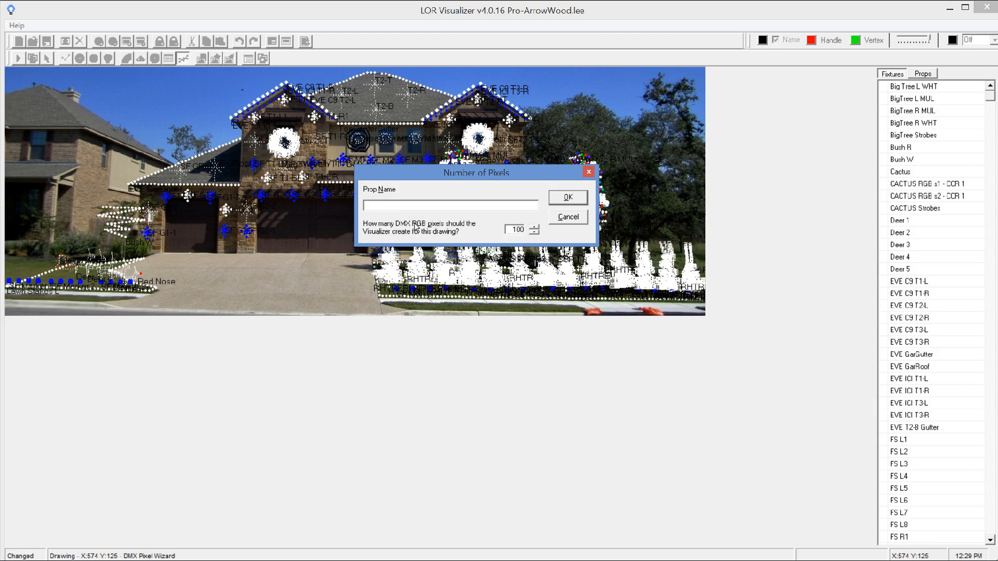
Create the drawing as prop MW 1 with 75 DMX RGB pixels, using as many new fixtures as required, and save the visualization.
type("MW 1")
left_click(531, 229)
left_click(532, 231)
left_click(532, 231)
left_click(533, 230)
left_click(533, 231)
left_click(533, 230)
left_click(533, 230)
left_click(533, 231)
left_click(532, 231)
left_click(533, 231)
left_click(532, 230)
left_click(533, 230)
left_click(533, 230)
left_click(533, 232)
left_click(534, 231)
left_click(534, 232)
left_click(534, 232)
left_click(534, 231)
left_click(565, 197)
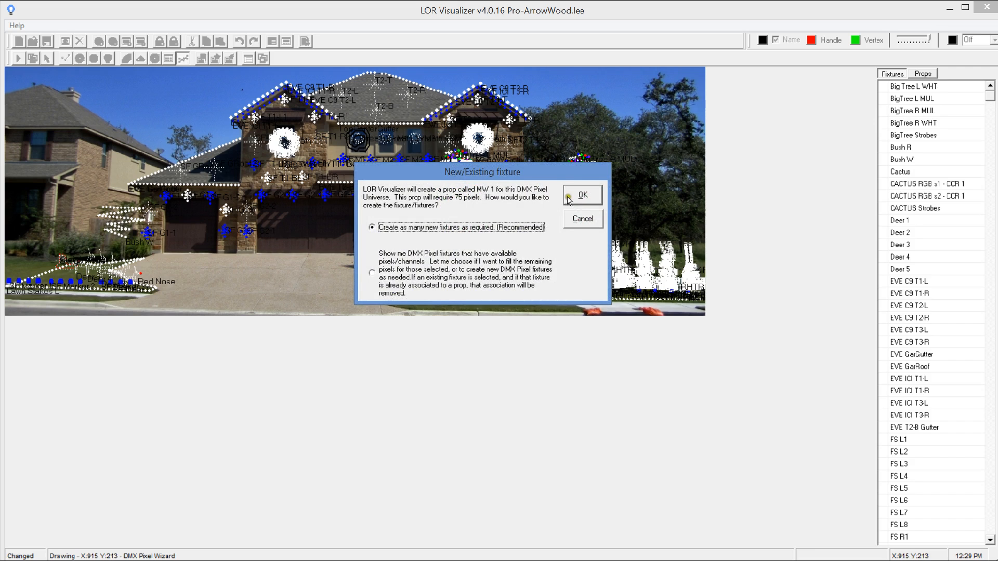
left_click(571, 196)
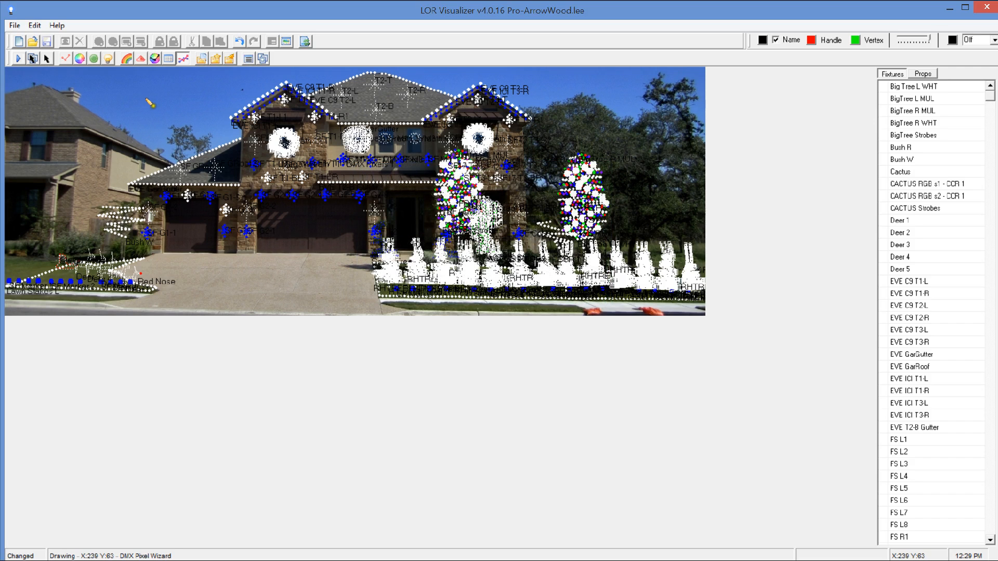
left_click(46, 42)
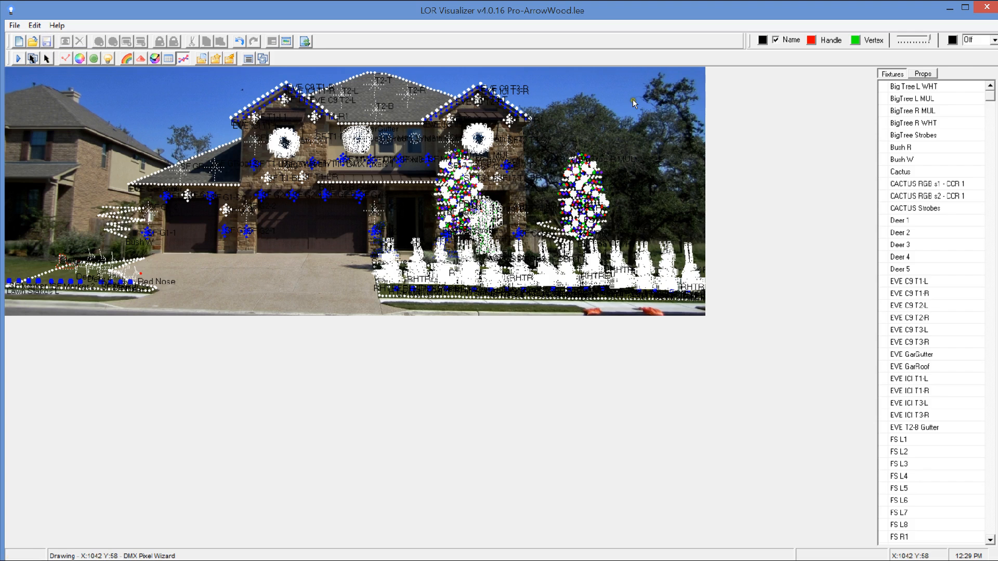
Lower the background intensity until the house photo is nearly black, and try to run the simulation.
left_click(913, 39)
left_click_drag(911, 38, 904, 39)
left_click(16, 59)
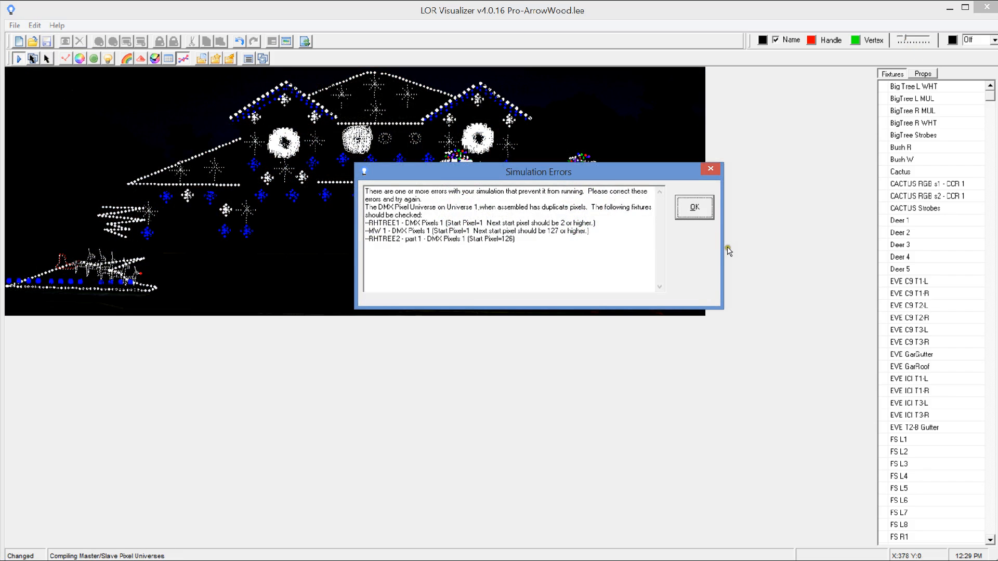
left_click(690, 206)
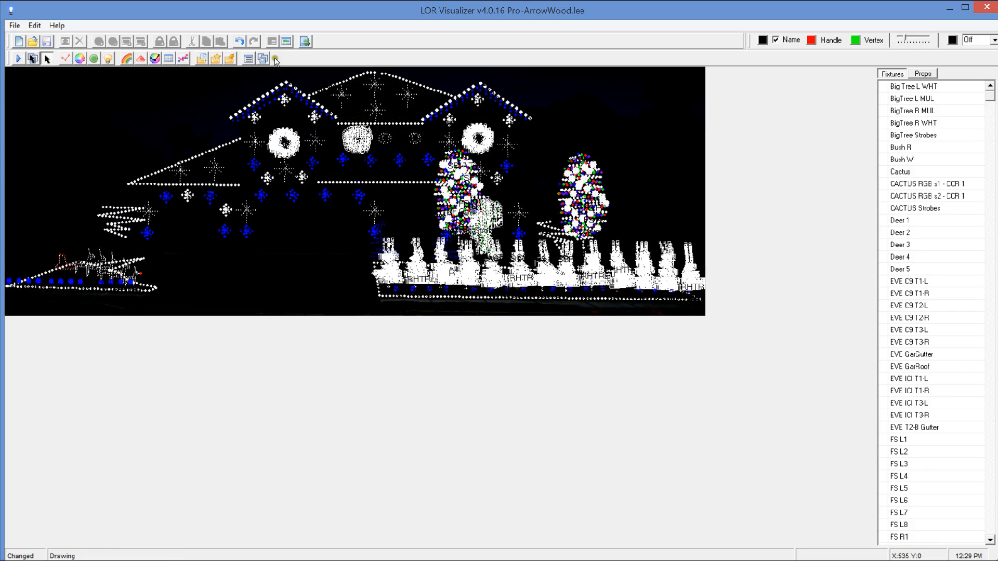
Assign the MW 1 pixel fixture on the first small window to DMX universe 25, starting at pixel 1.
left_click(367, 145)
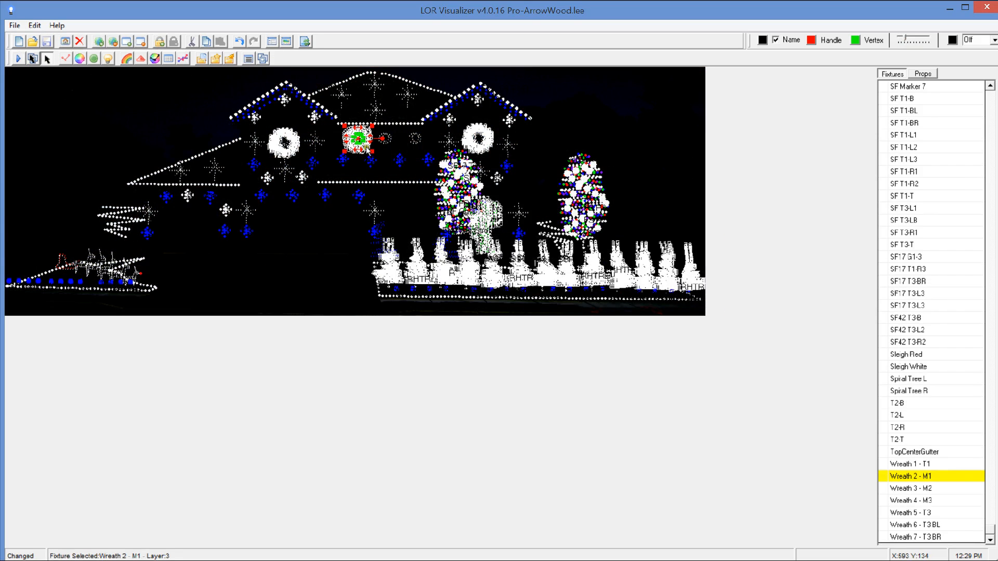
left_click(358, 158)
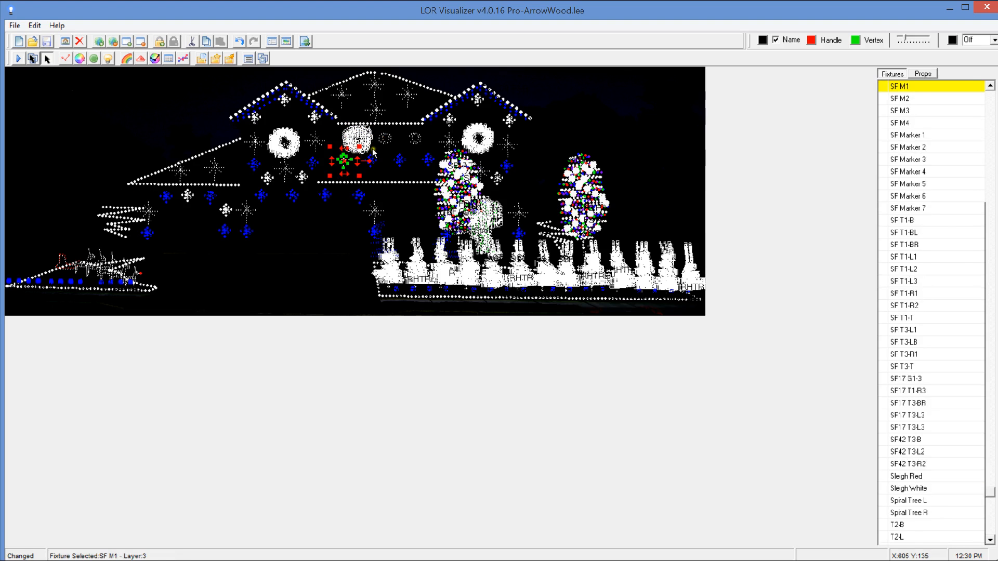
left_click(370, 146)
right_click(370, 148)
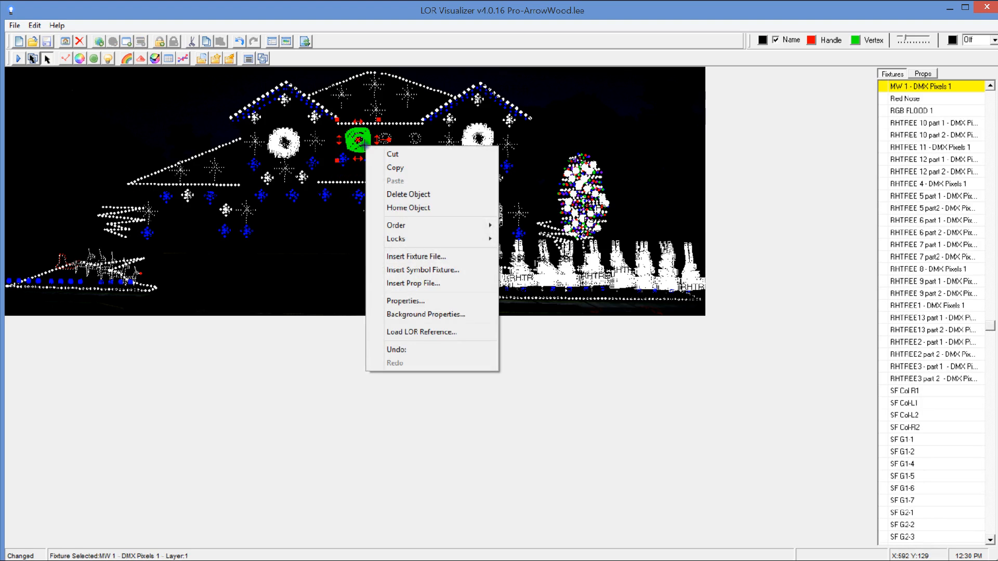
left_click(426, 301)
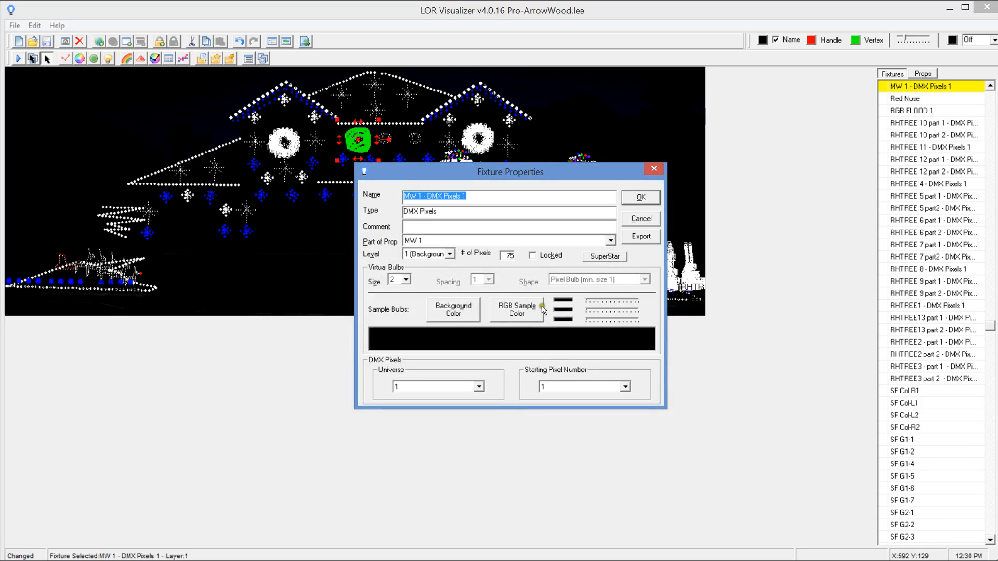
left_click(478, 386)
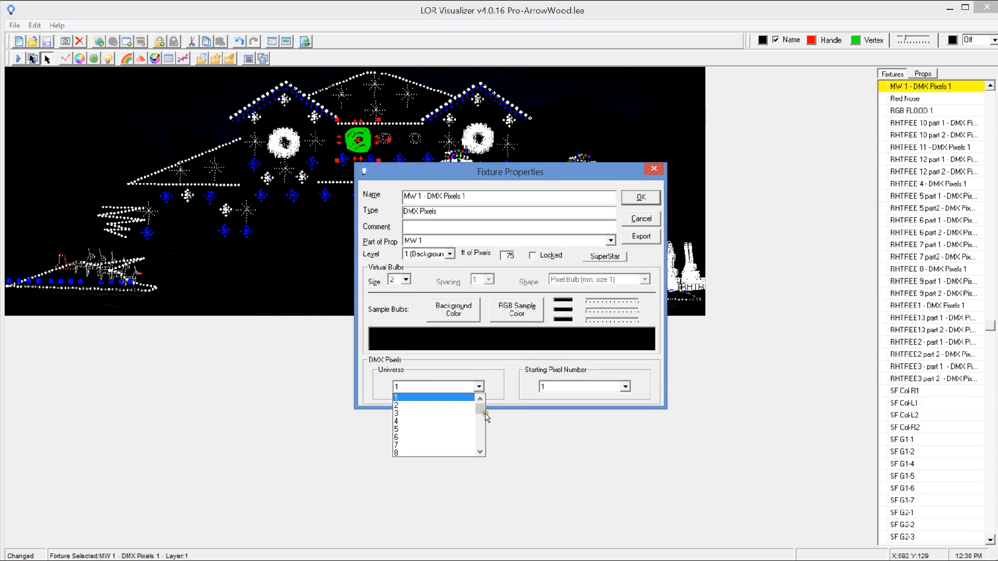
scroll(480, 434, "down", 7)
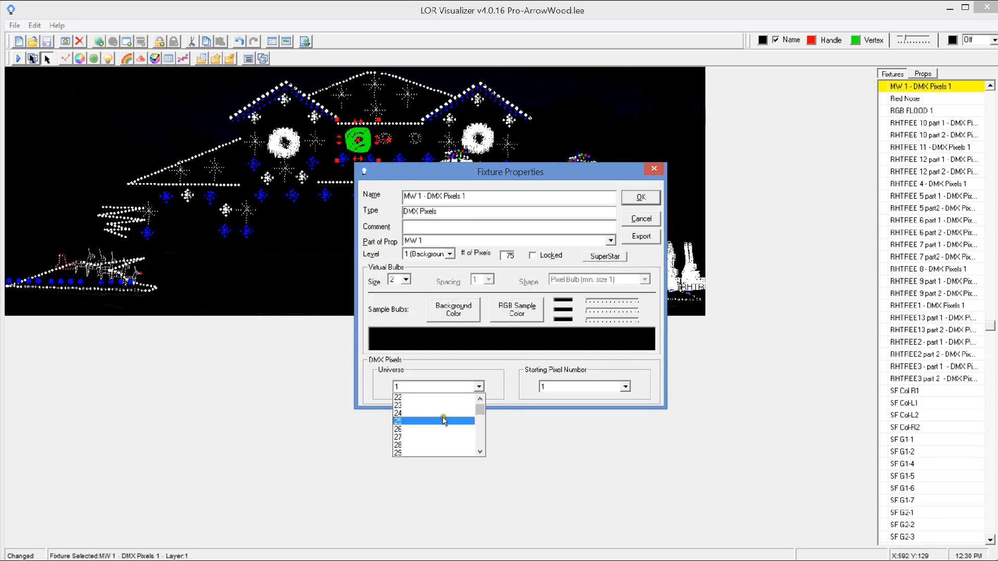
left_click(446, 419)
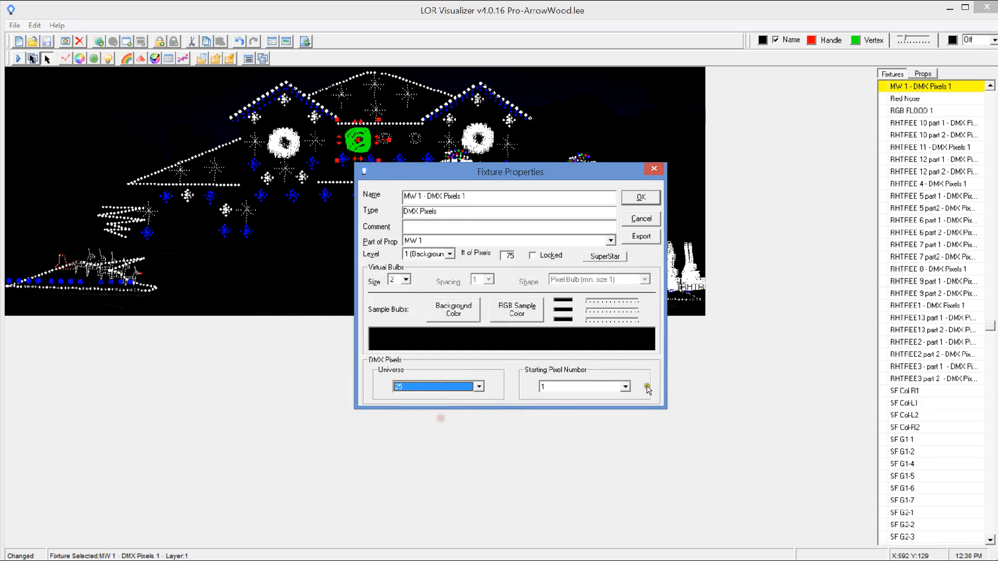
left_click(639, 198)
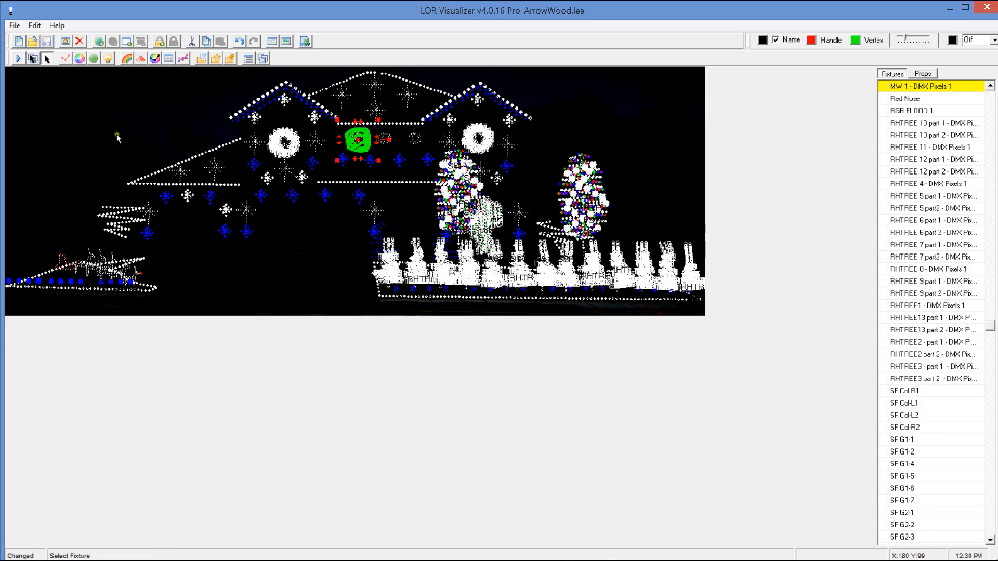
Save the visualization and start its simulation, switching to the Light-O-Rama Sequence Editor.
left_click(48, 44)
left_click(19, 61)
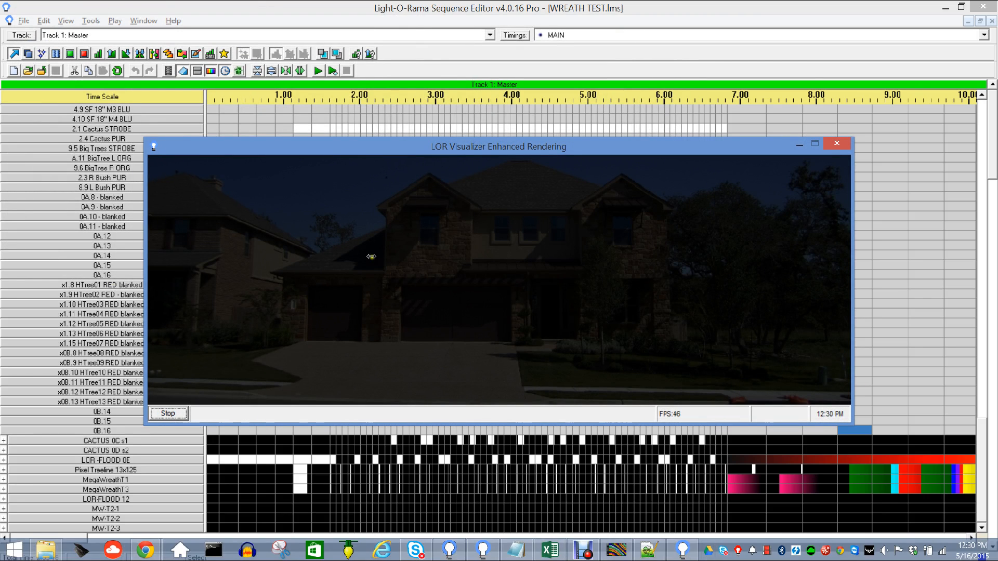
left_click(248, 11)
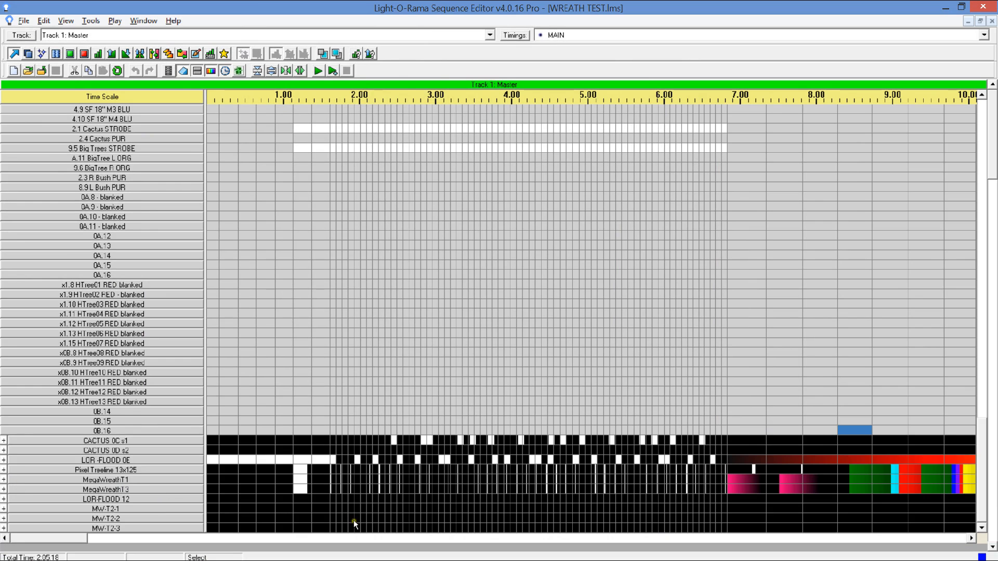
Copy the entire MegaWreathT1 row of effects onto the MW-T2-1, MW-T2-2 and MW-T2-3 rows, starting at time zero.
left_click(209, 480)
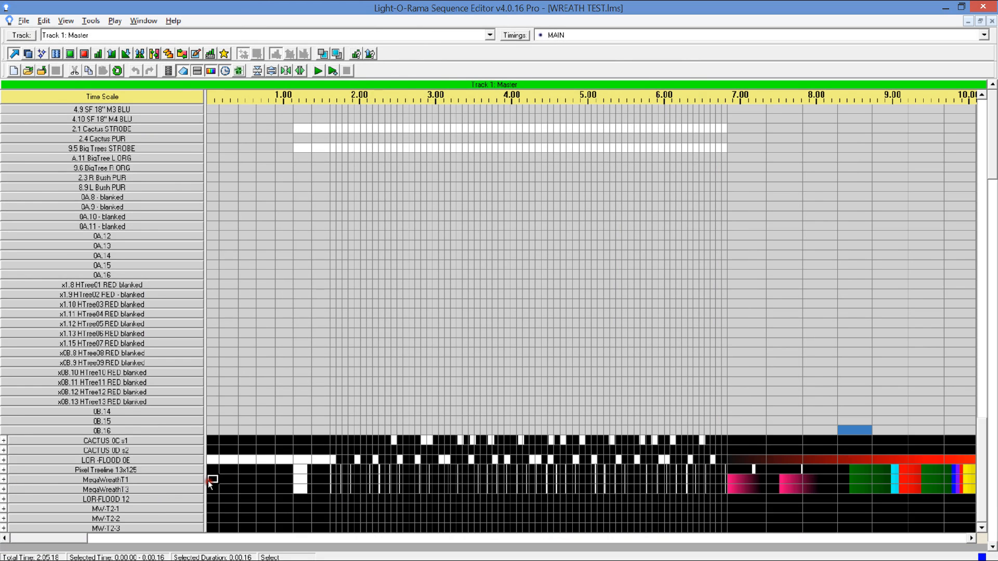
right_click(210, 484)
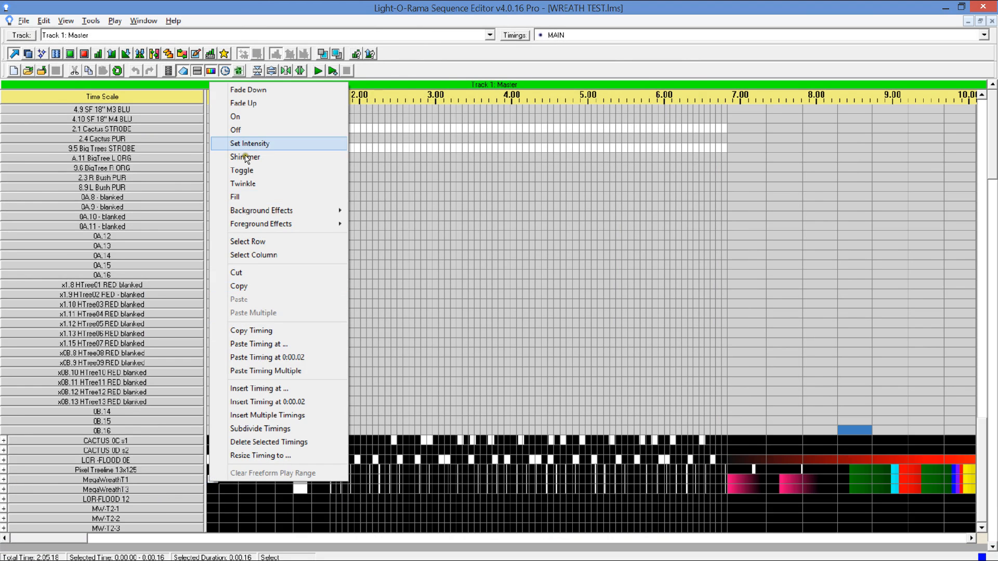
left_click(265, 243)
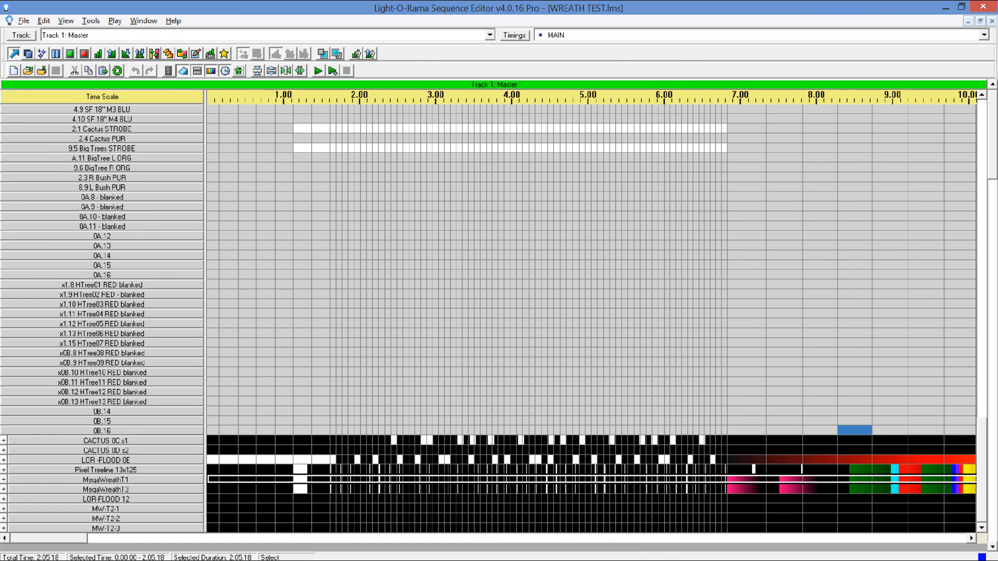
mouse_move(278, 557)
left_click(212, 508)
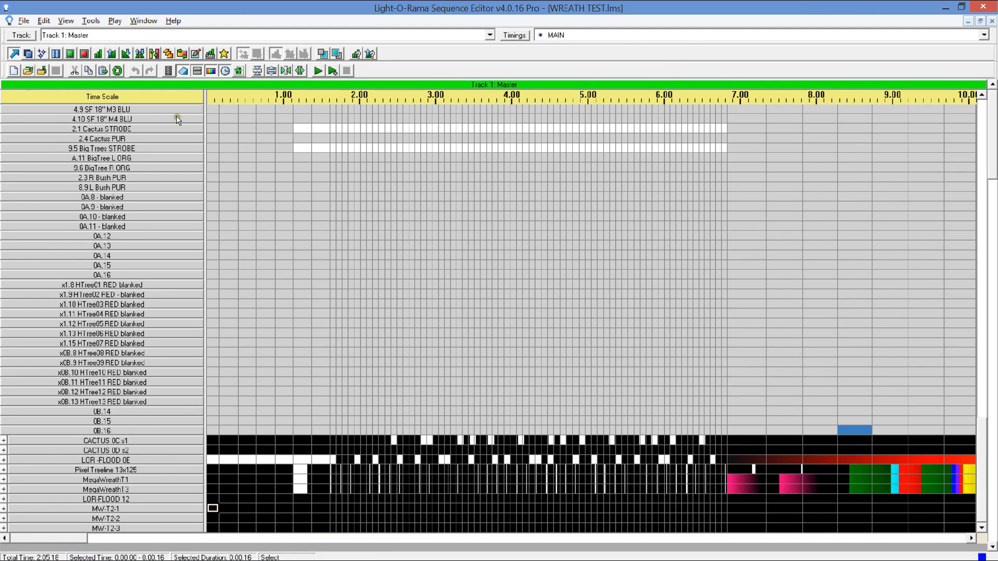
left_click(102, 71)
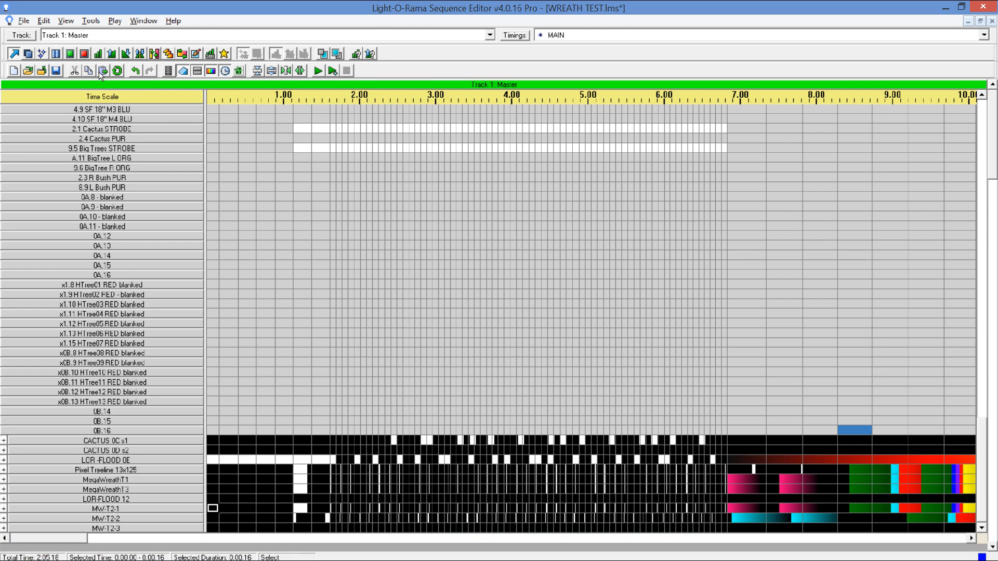
key("Down")
left_click(101, 75)
key("Down")
left_click(103, 74)
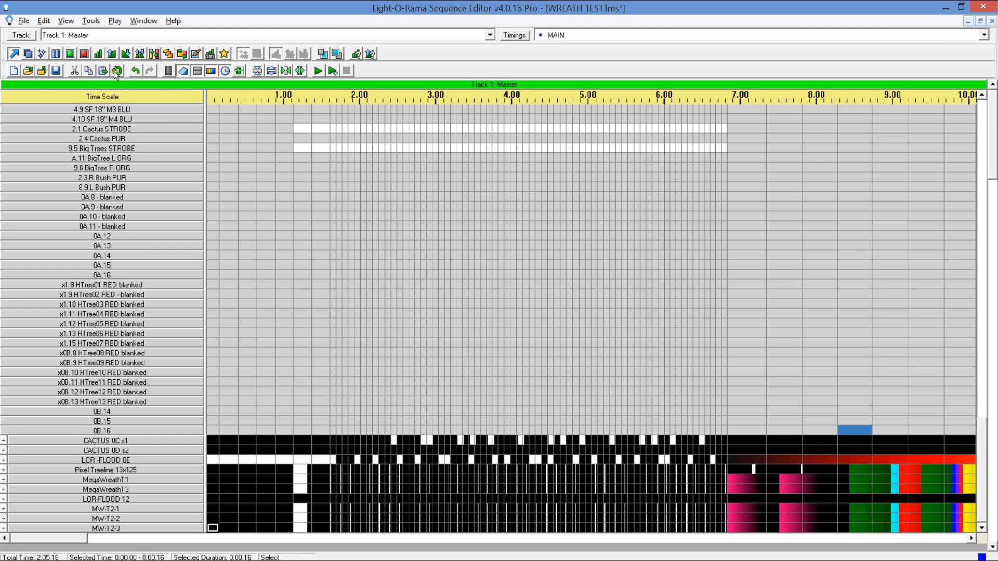
Play the sequence to examine the new mini wreath in the simulation, and stop both the simulation and playback.
left_click(316, 72)
key("alt+Tab")
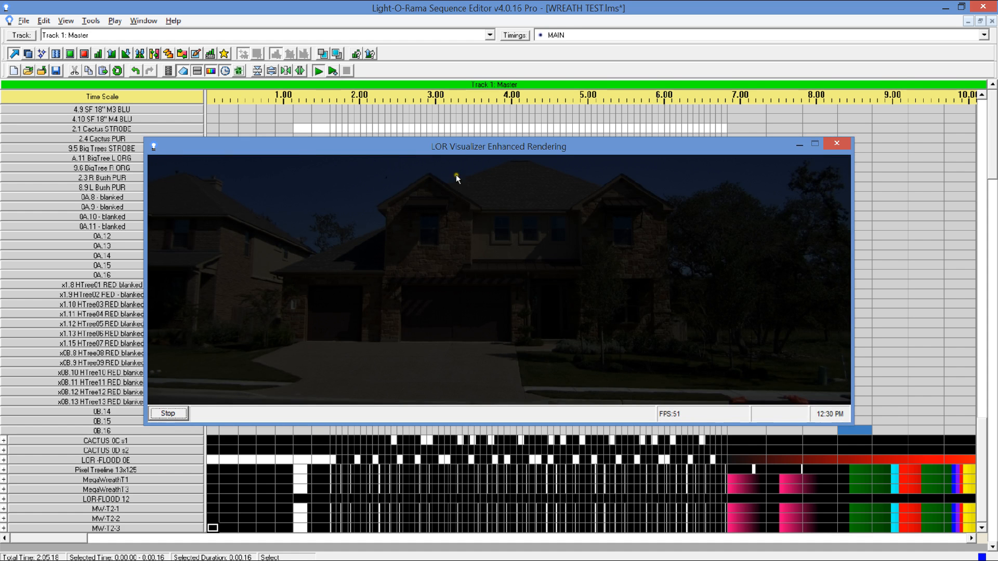
mouse_move(464, 148)
left_mouse_down()
mouse_move(516, 271)
mouse_move(512, 359)
mouse_move(480, 164)
left_mouse_up()
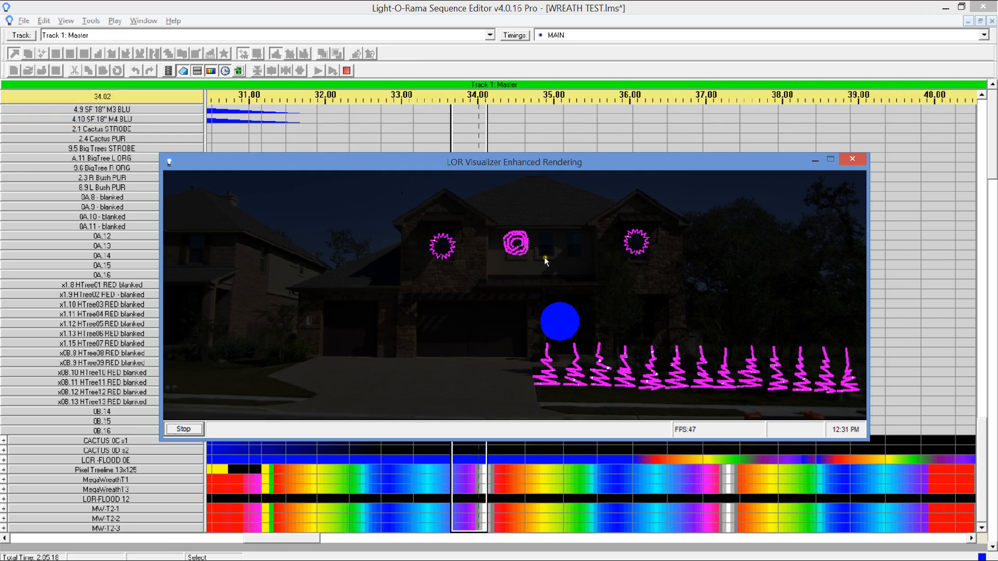
left_click(170, 430)
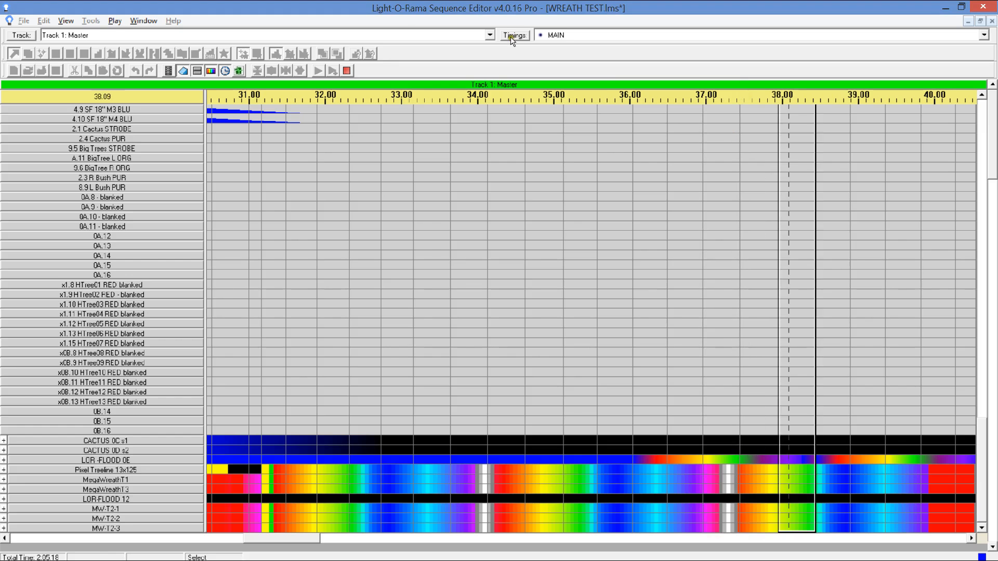
left_click(347, 71)
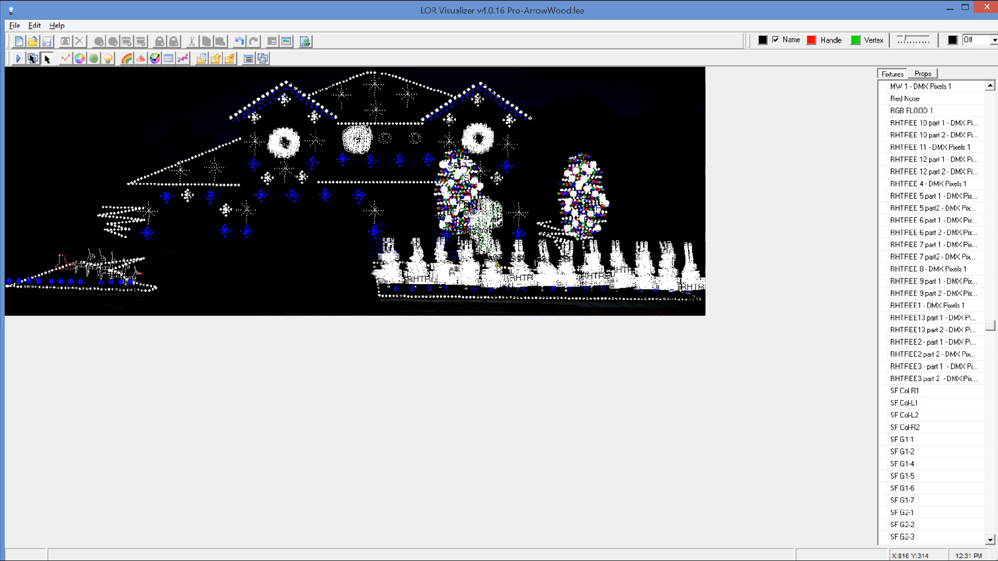
Raise the background intensity to full and trace concentric wreath rings over the middle small window with the DMX Pixel Wizard.
left_click(906, 40)
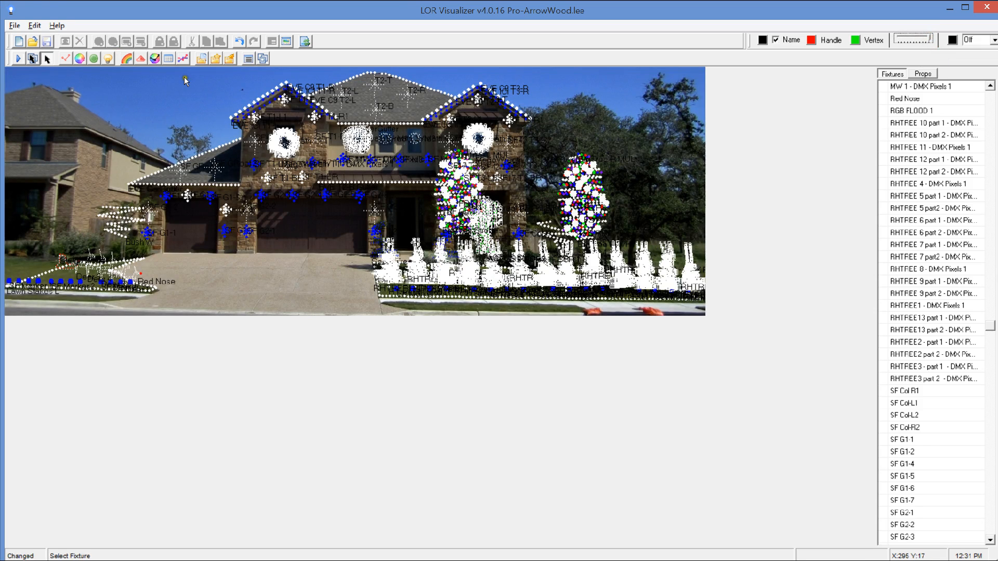
left_click(182, 59)
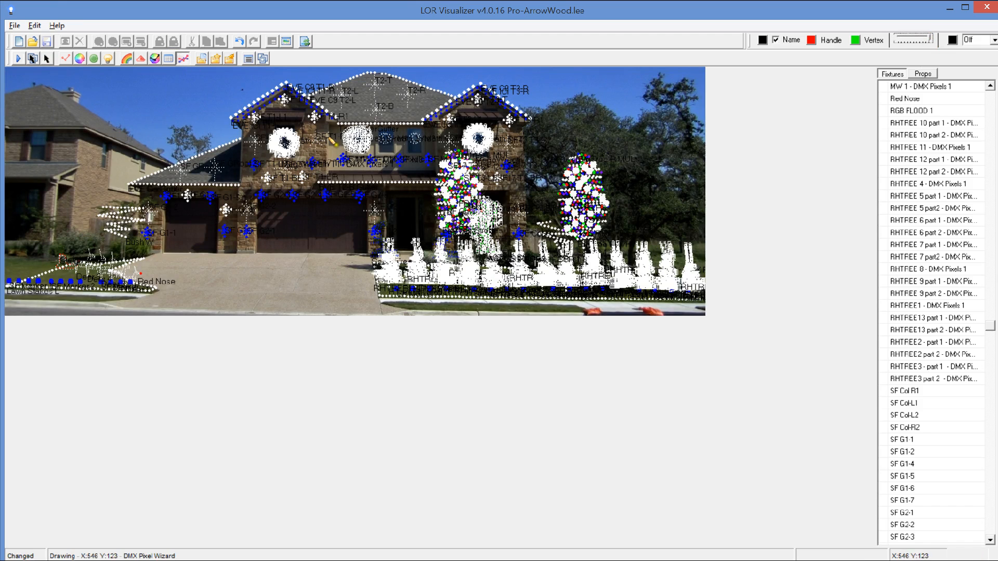
left_click(383, 148)
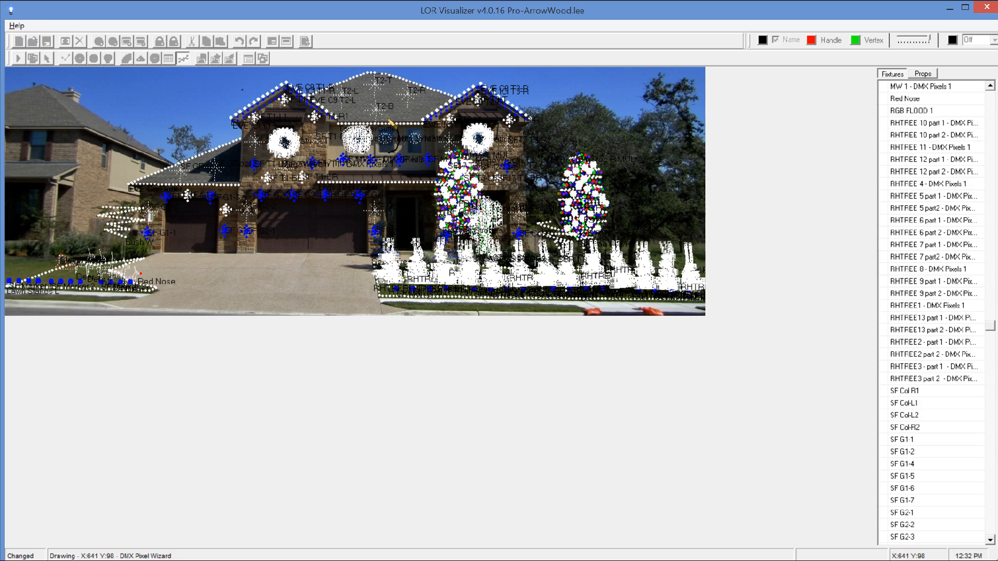
left_click(393, 127)
left_click(373, 143)
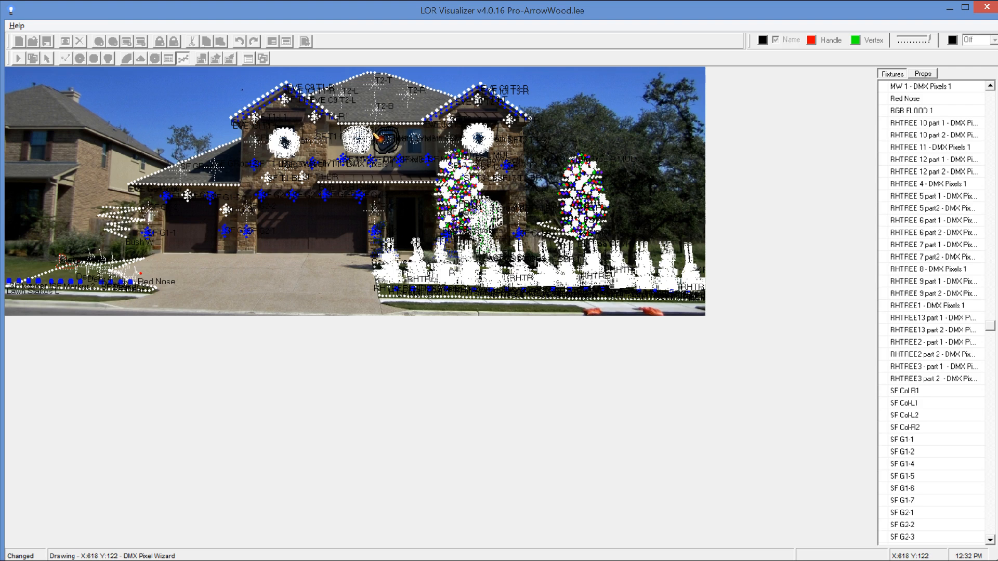
left_click(384, 139)
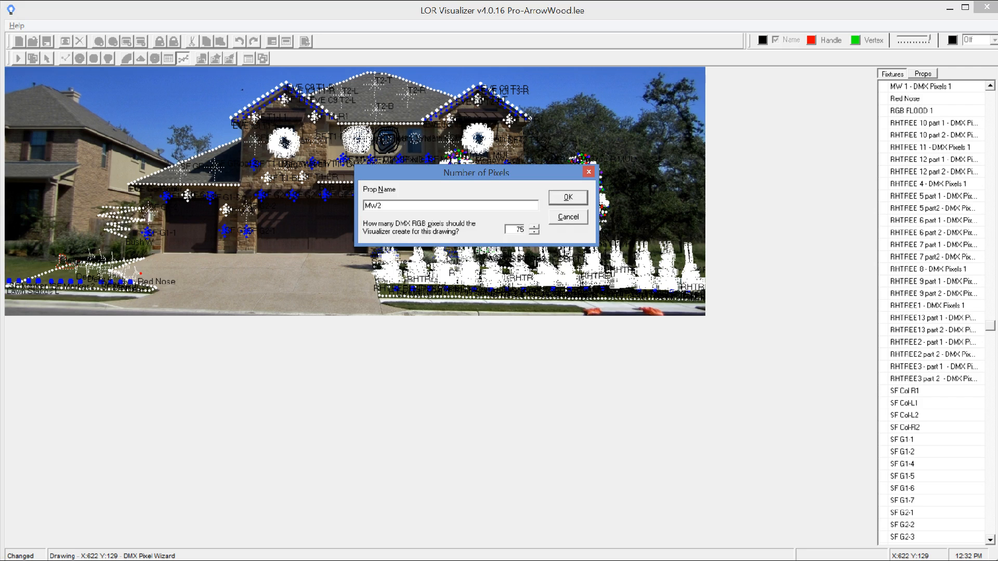
Create the drawing as prop MW2 with 75 DMX RGB pixels, using as many new fixtures as required.
left_click(566, 198)
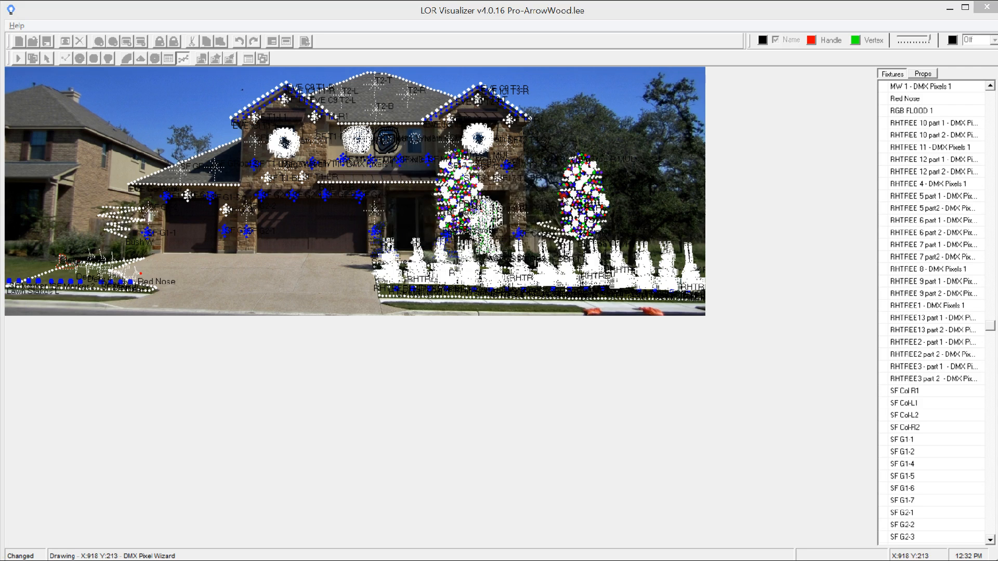
left_click(586, 194)
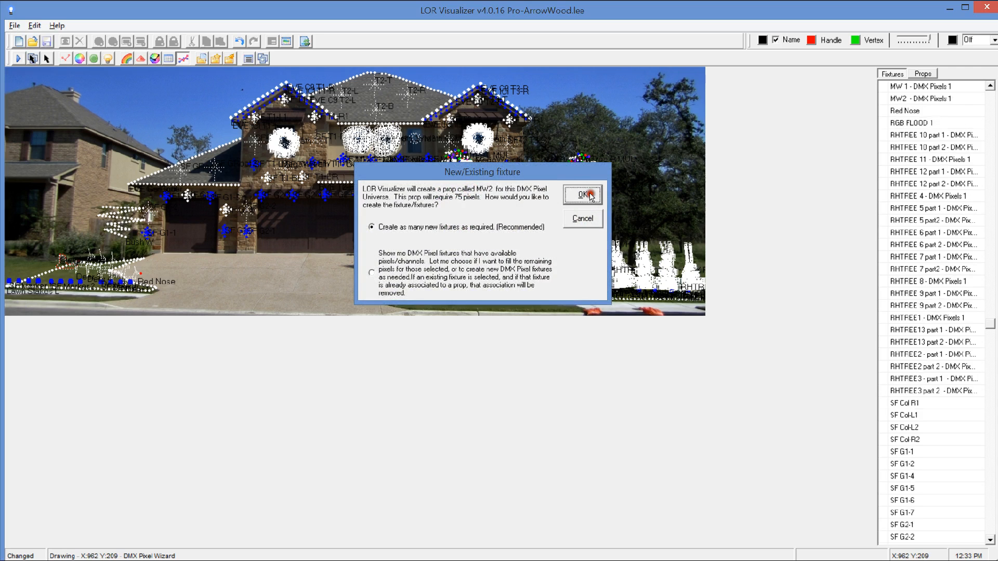
left_click(47, 58)
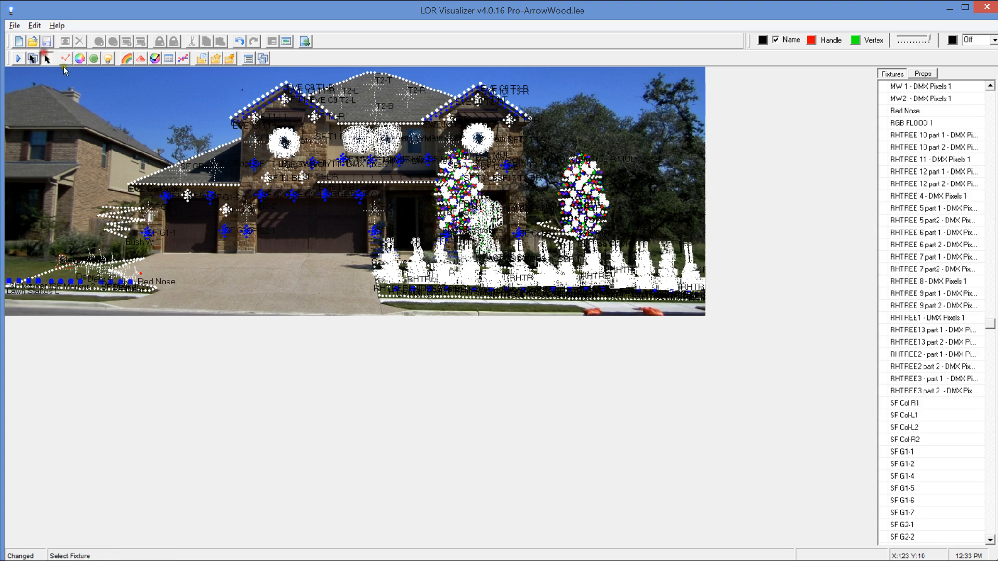
Set the universe of the MW2 pixel fixture on the middle window to 25 in its fixture properties.
left_click(383, 146)
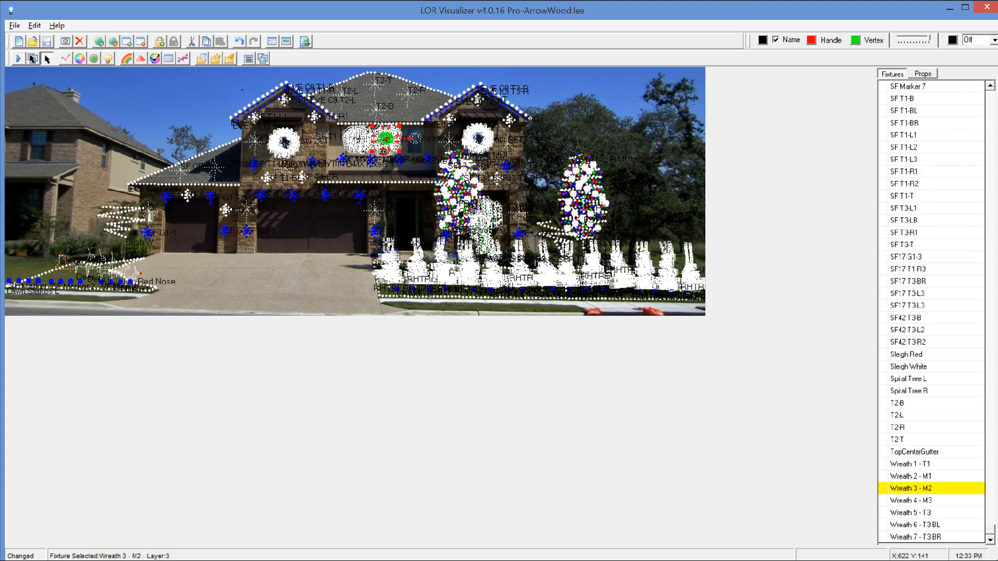
left_click(405, 157)
left_click(401, 139)
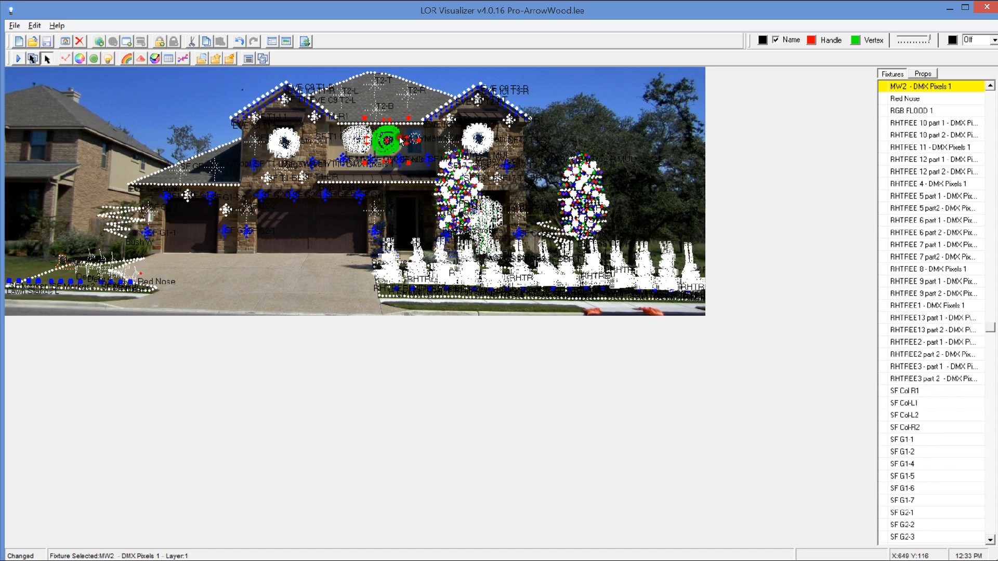
right_click(399, 138)
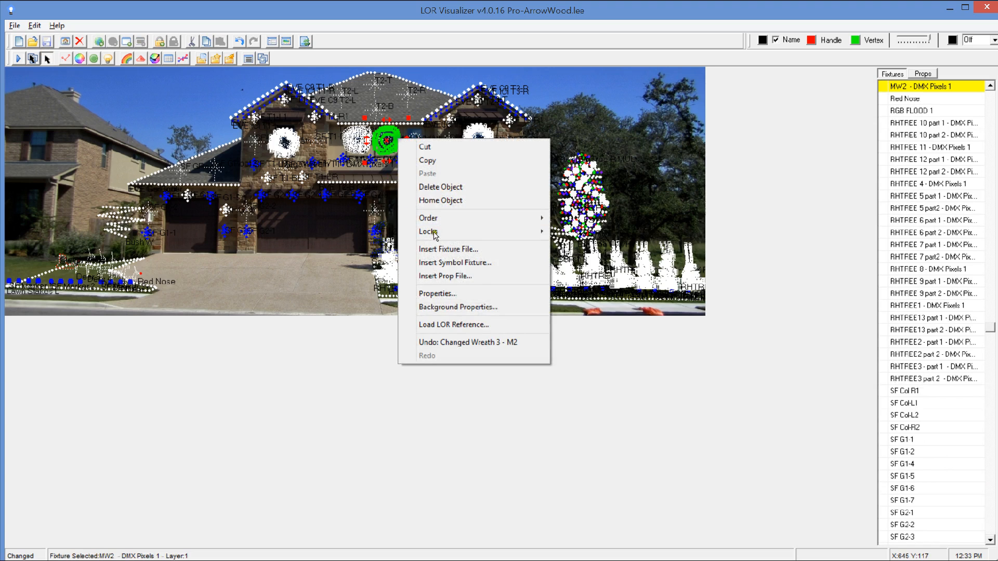
left_click(452, 294)
left_click(477, 387)
scroll(480, 436, "down", 3)
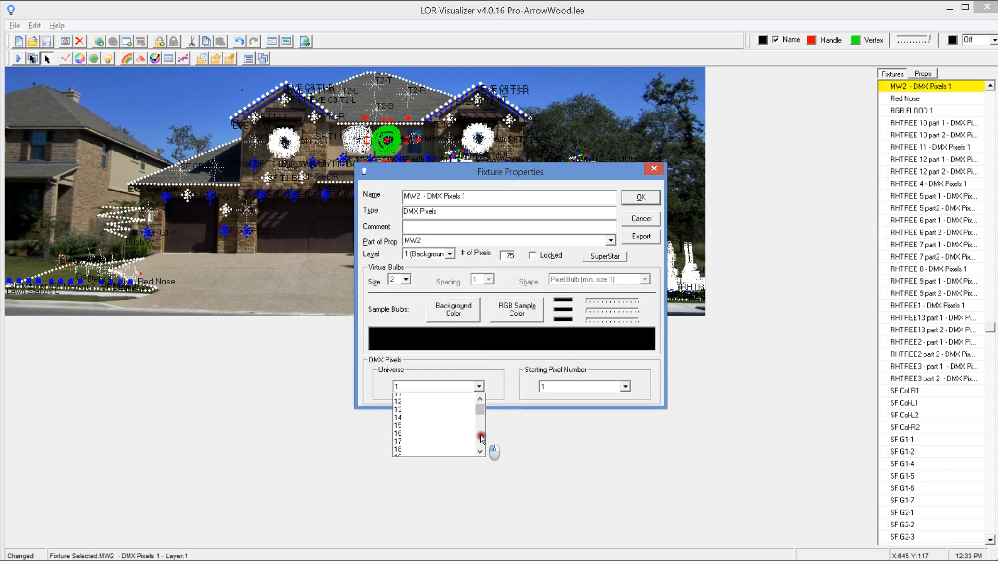
scroll(480, 438, "down", 1)
scroll(474, 447, "down", 1)
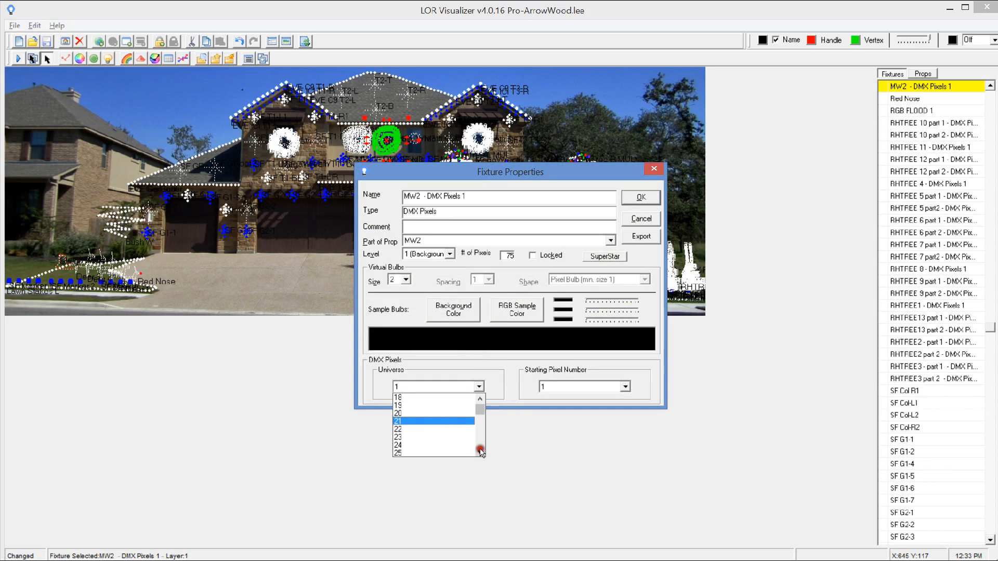
left_click(440, 448)
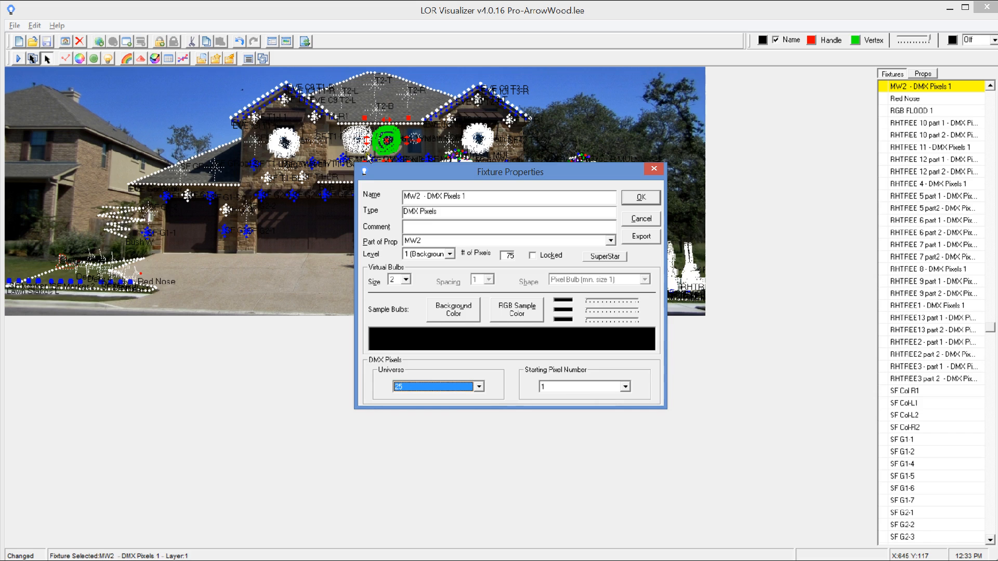
Set the starting pixel number of the MW2 pixel fixture to 76 and apply its properties.
left_click(626, 389)
left_click(627, 435)
left_click(626, 436)
left_click(627, 436)
left_click(627, 437)
left_click(626, 437)
left_click(627, 437)
left_click(627, 438)
left_click(628, 439)
left_click(628, 440)
left_click(628, 440)
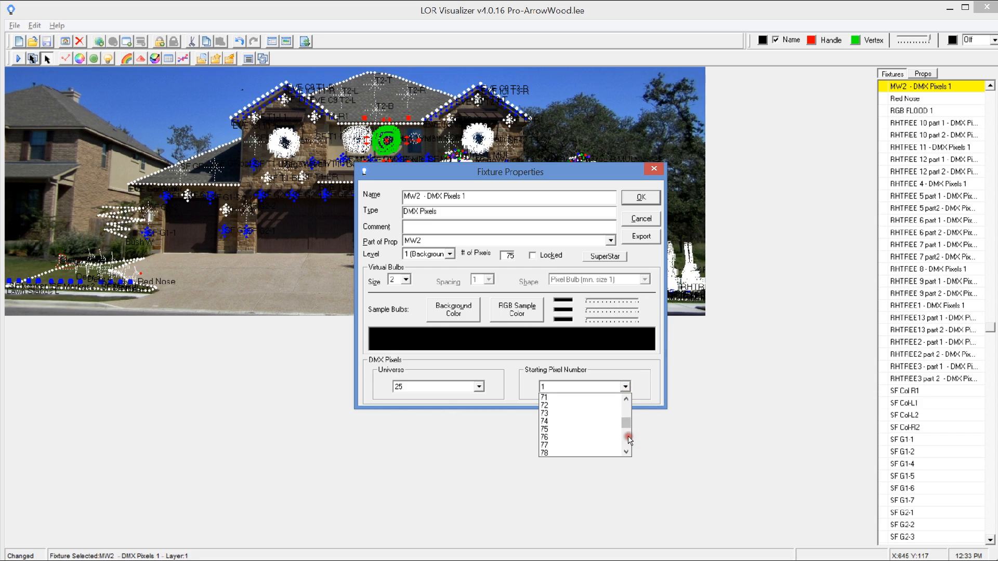
left_click(555, 436)
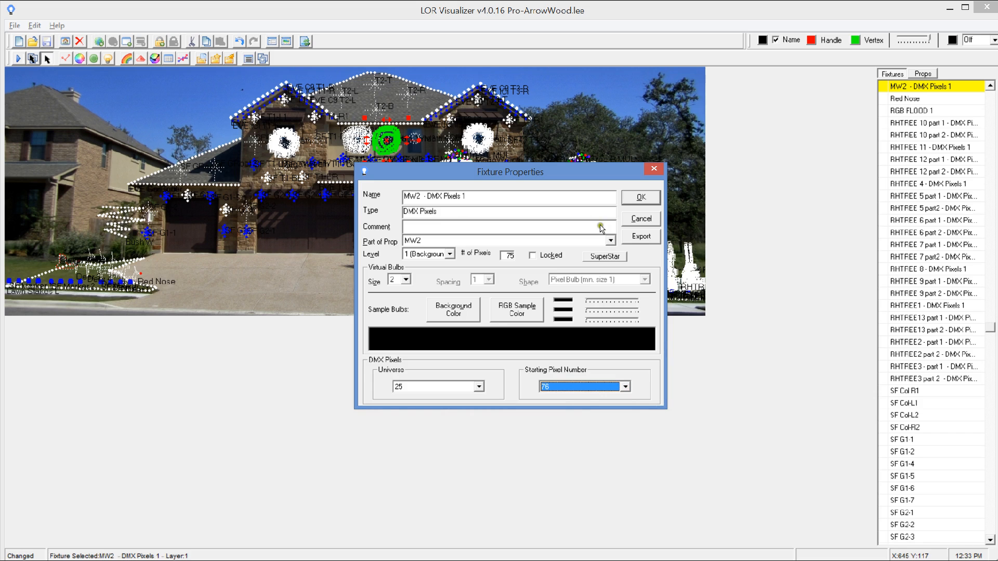
left_click(641, 199)
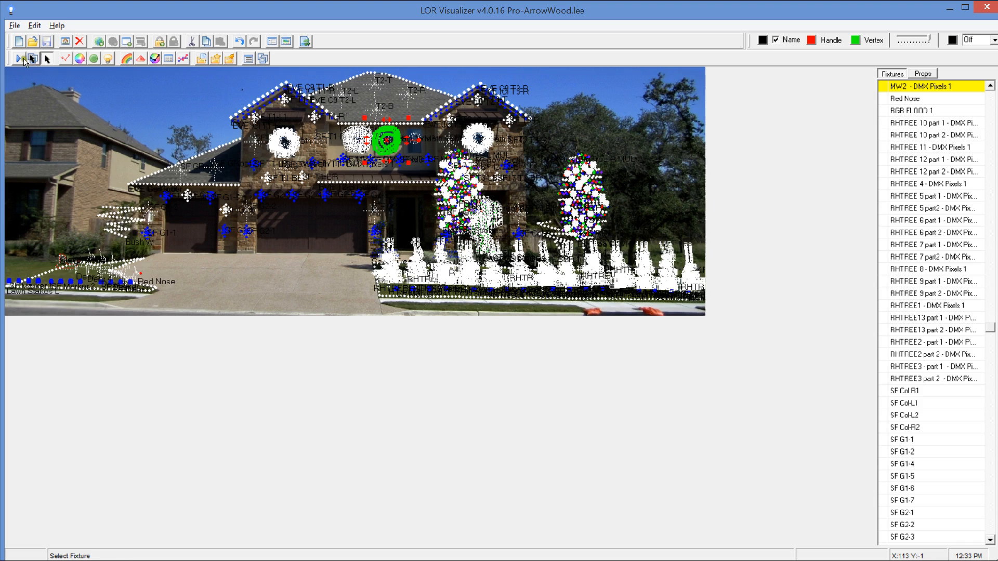
Run the simulation and play the WREATH TEST sequence to examine both mini wreaths, and stop the simulation.
left_click(19, 59)
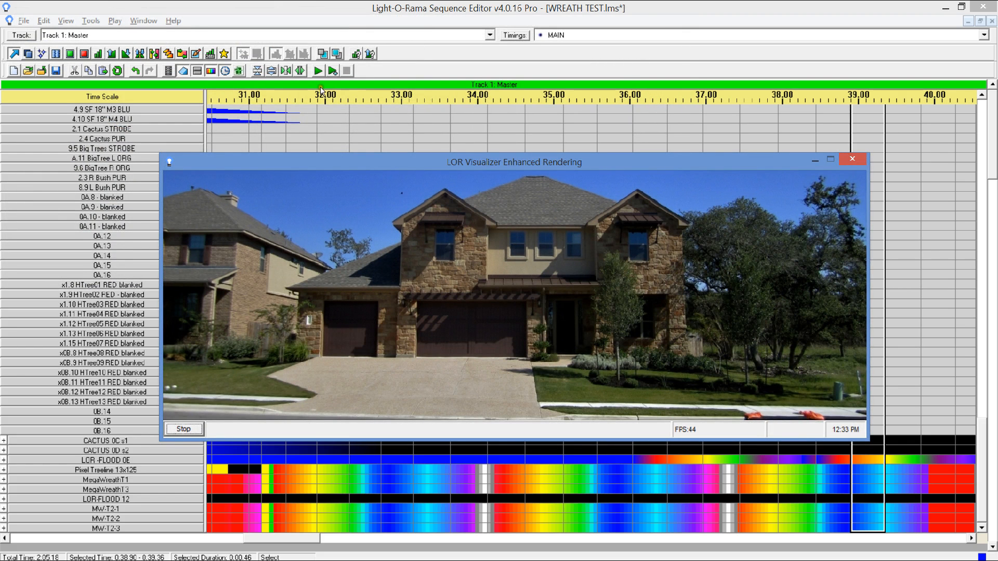
left_click(316, 69)
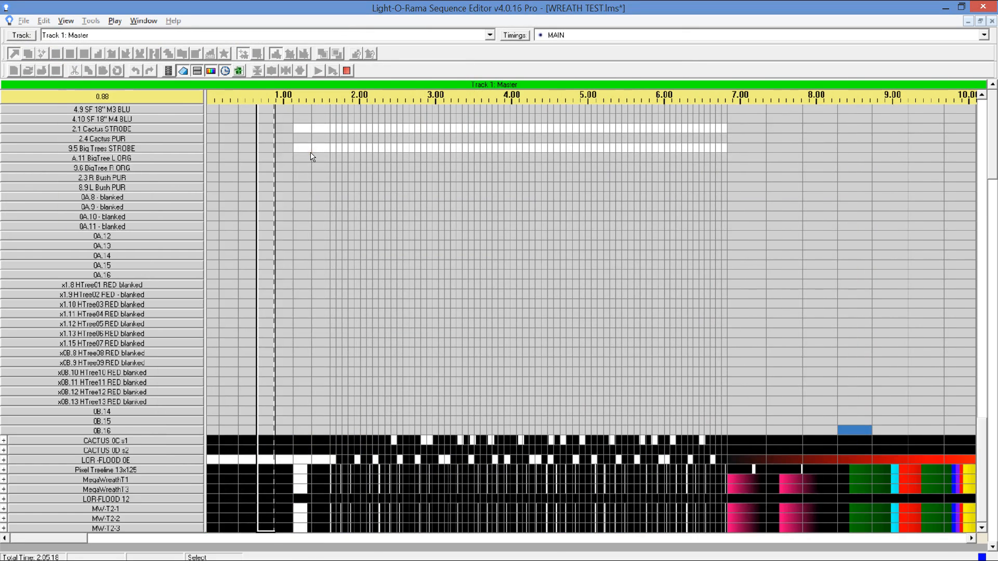
key("alt+Tab")
key("alt+Tab")
key("alt+Tab")
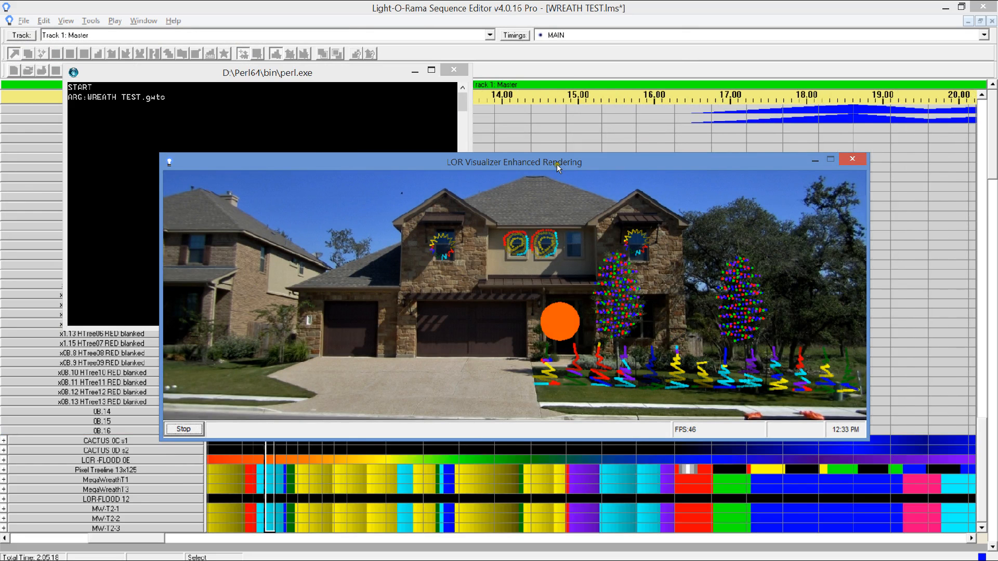
left_click(175, 426)
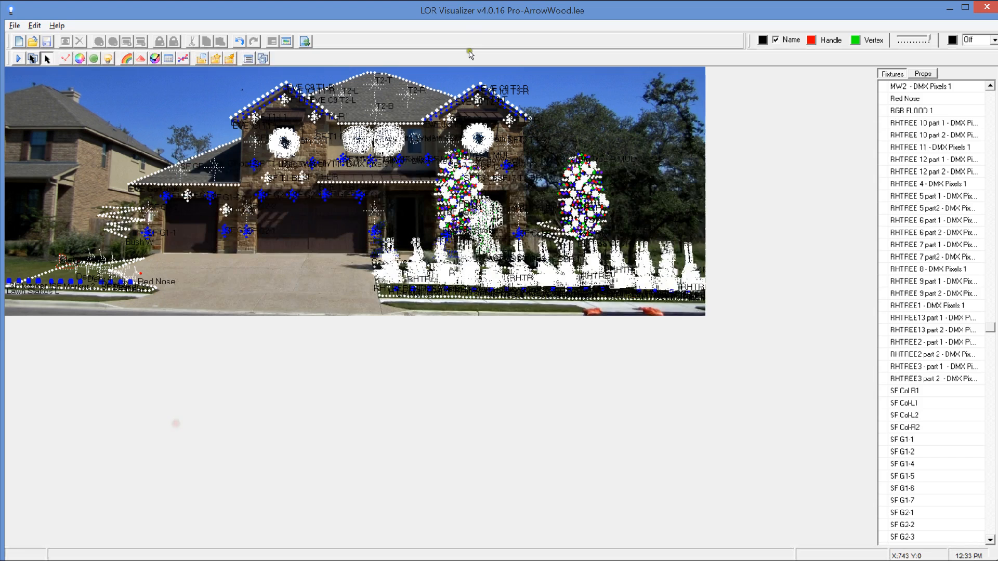
Check the virtual bulb size in the fixture properties of the large MegaWreath T1 and close them unchanged.
left_click(360, 148)
key("alt+Tab")
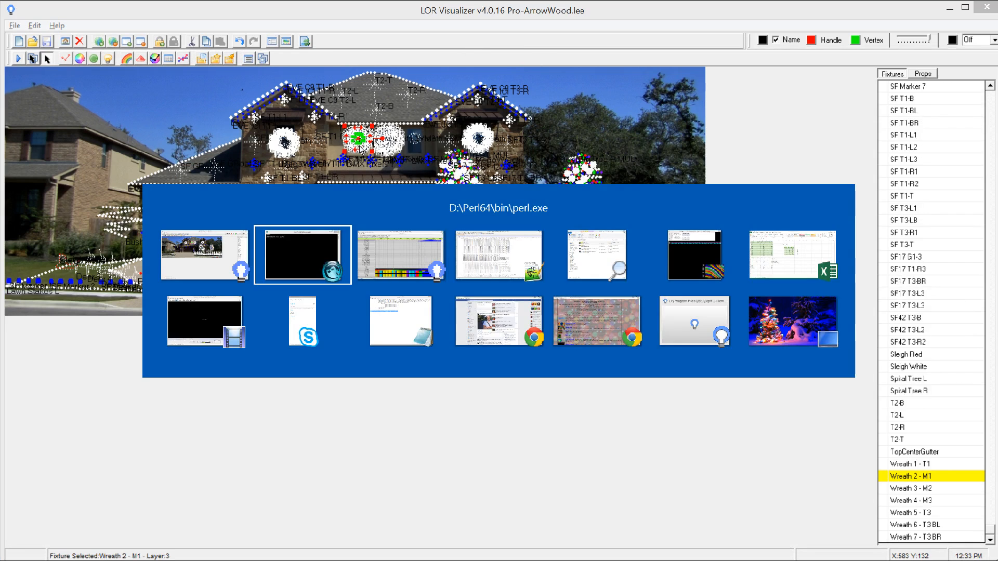
key("alt+Tab")
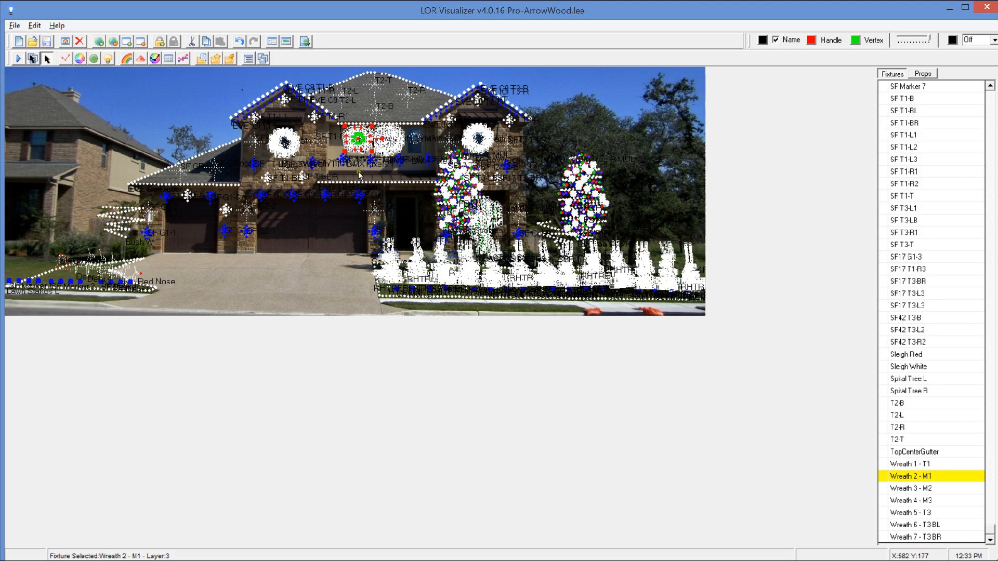
left_click(343, 156)
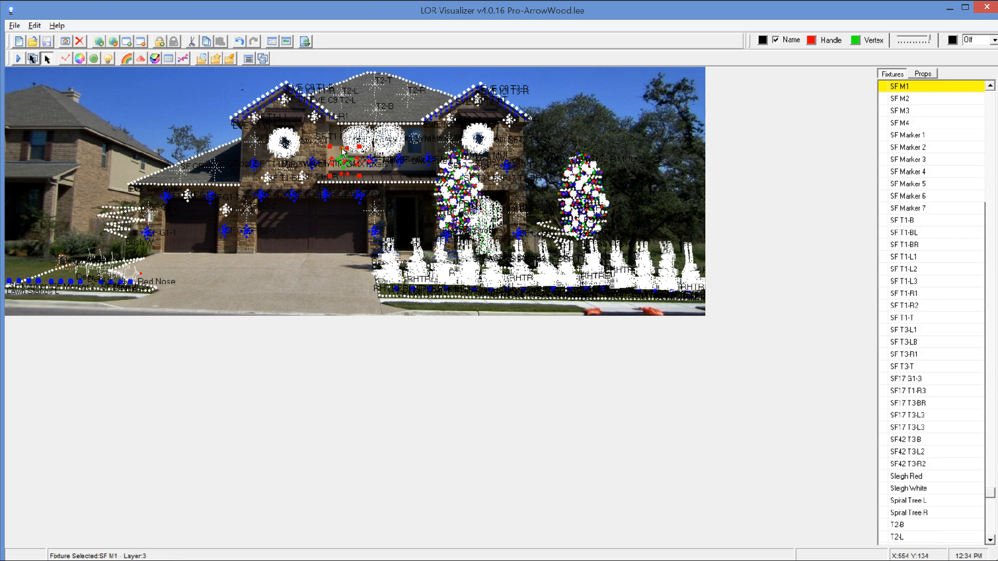
right_click(353, 135)
left_click(343, 151)
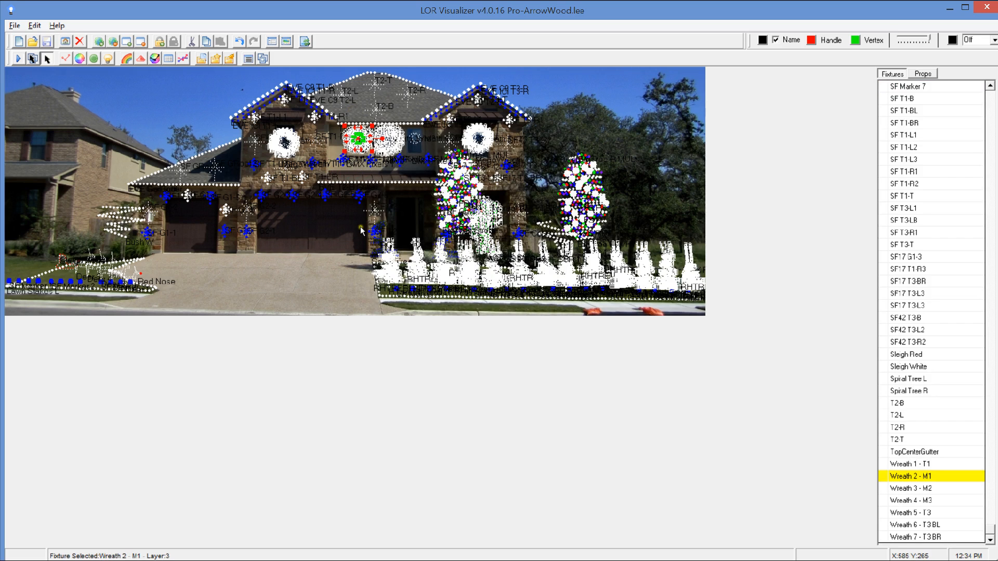
left_click(316, 267)
left_click(295, 142)
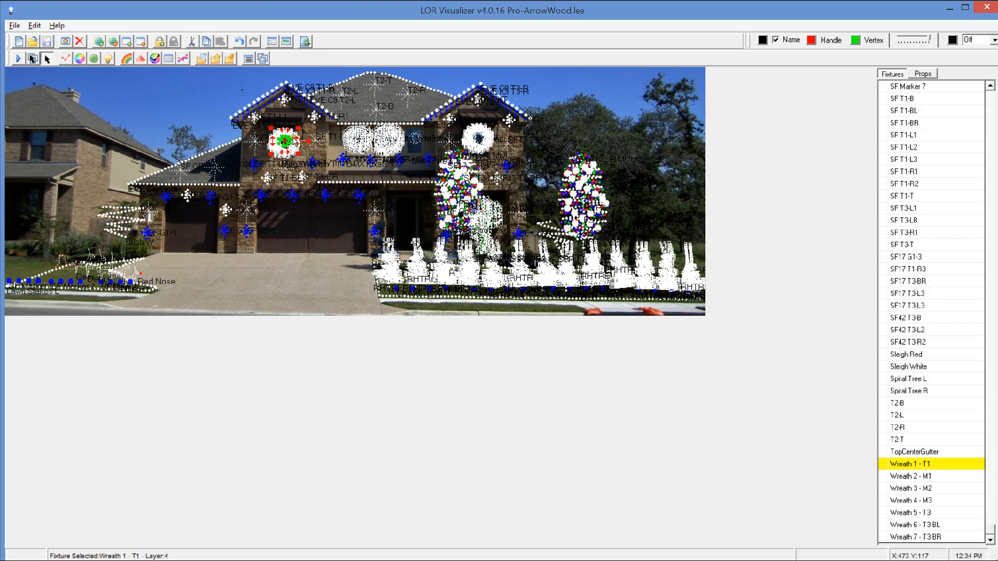
left_click(297, 164)
left_click(292, 159)
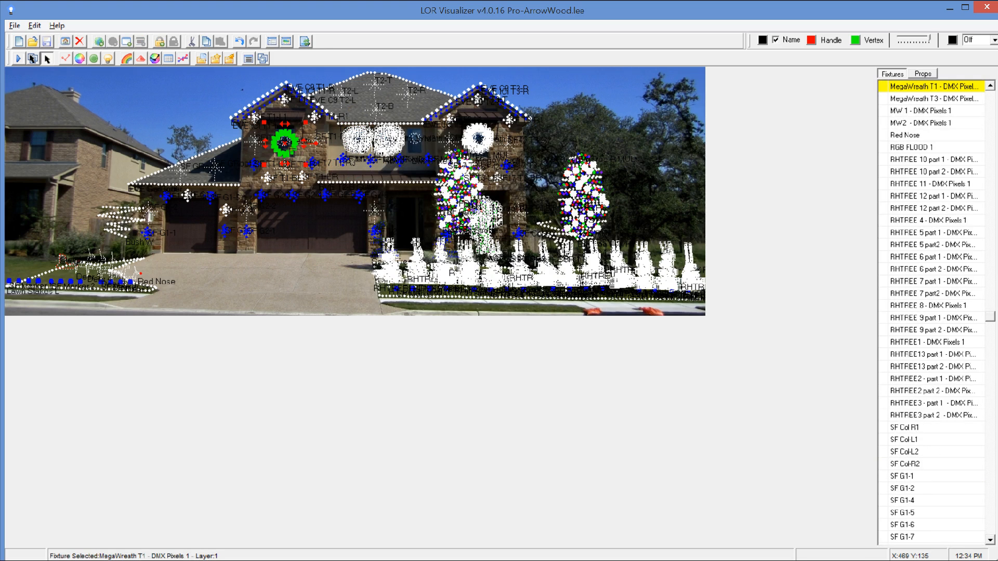
right_click(287, 147)
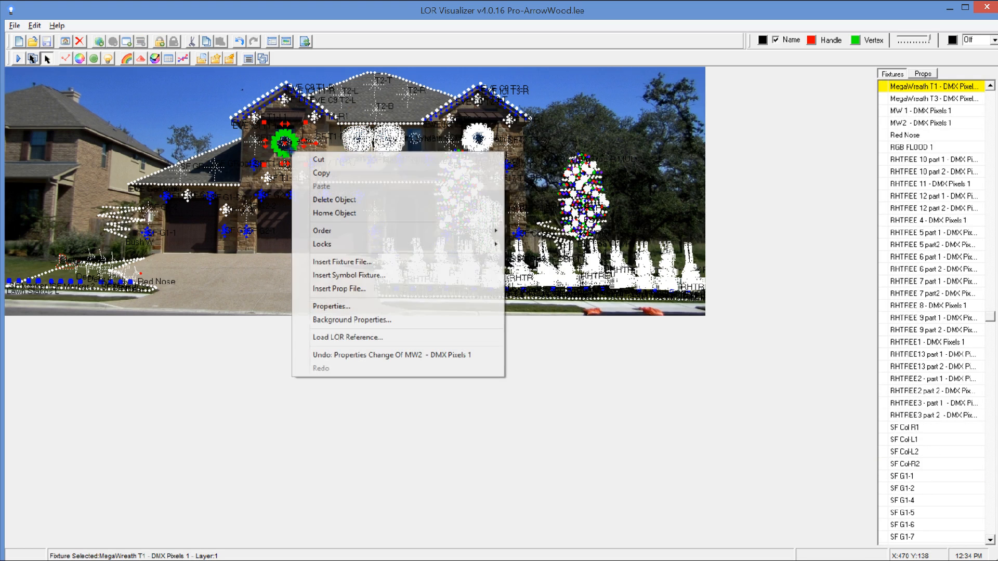
left_click(358, 308)
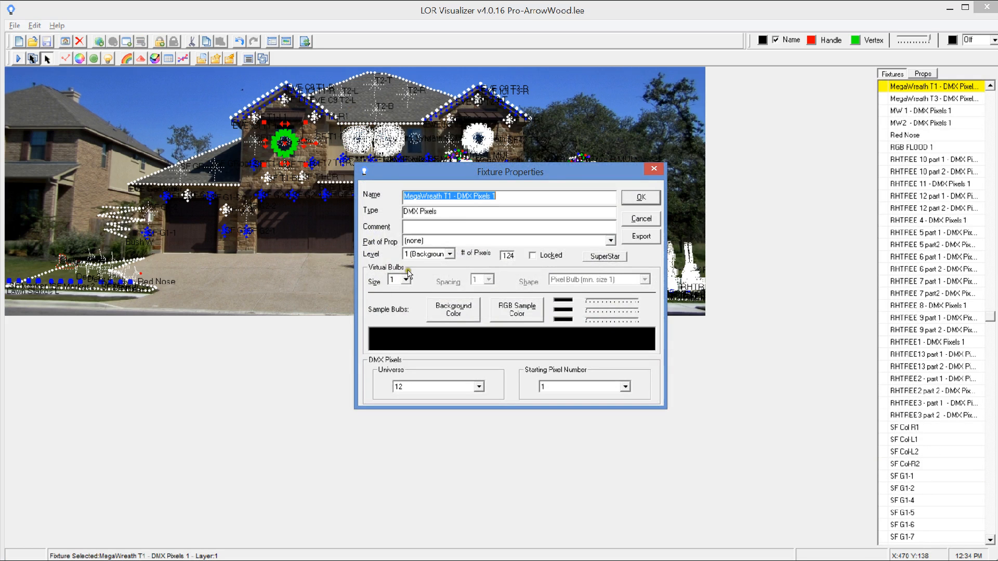
left_click(652, 169)
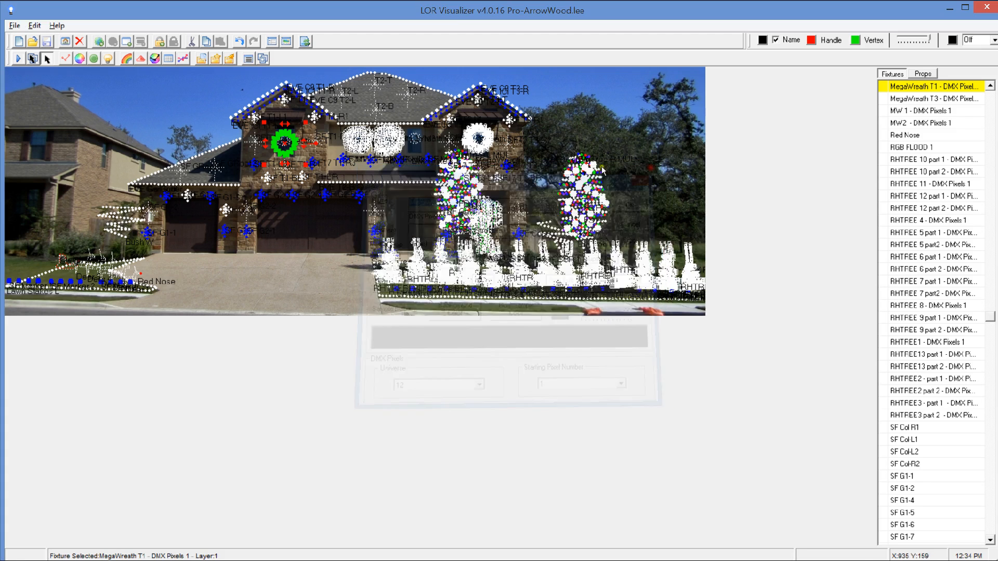
Set the virtual bulb size of the MW 1 pixel fixture to 1.
left_click(348, 149)
right_click(349, 149)
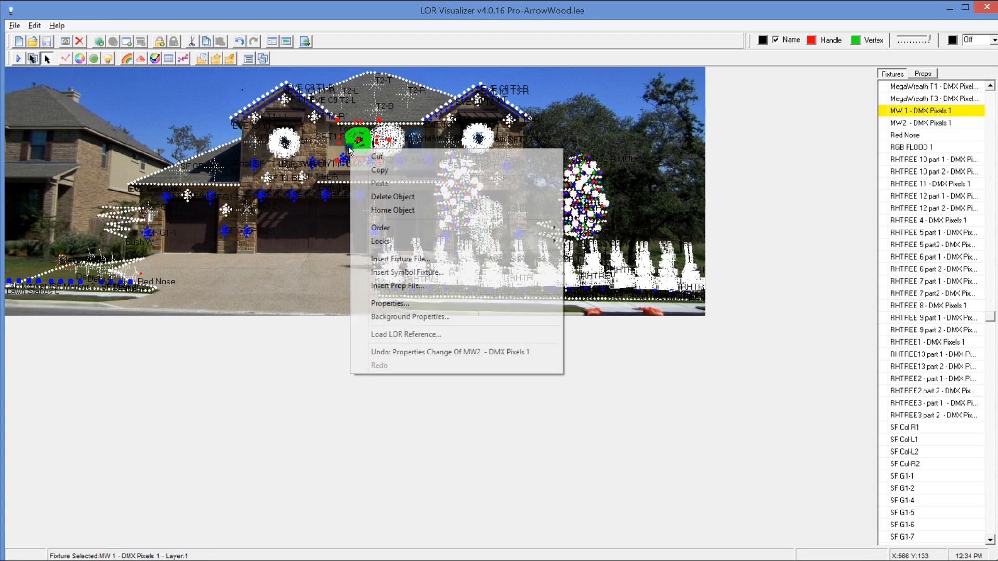
left_click(421, 306)
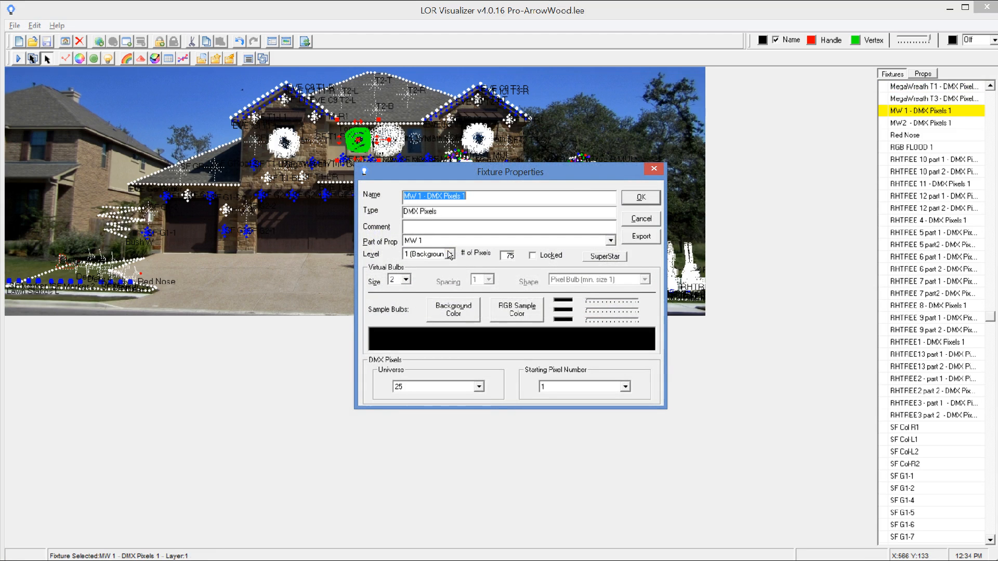
left_click(405, 281)
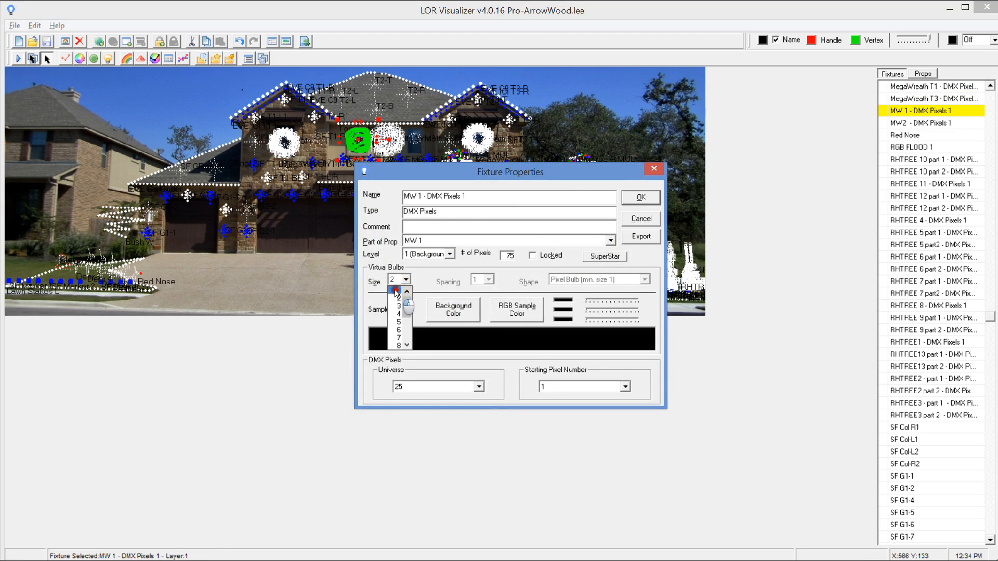
left_click(396, 290)
left_click(641, 197)
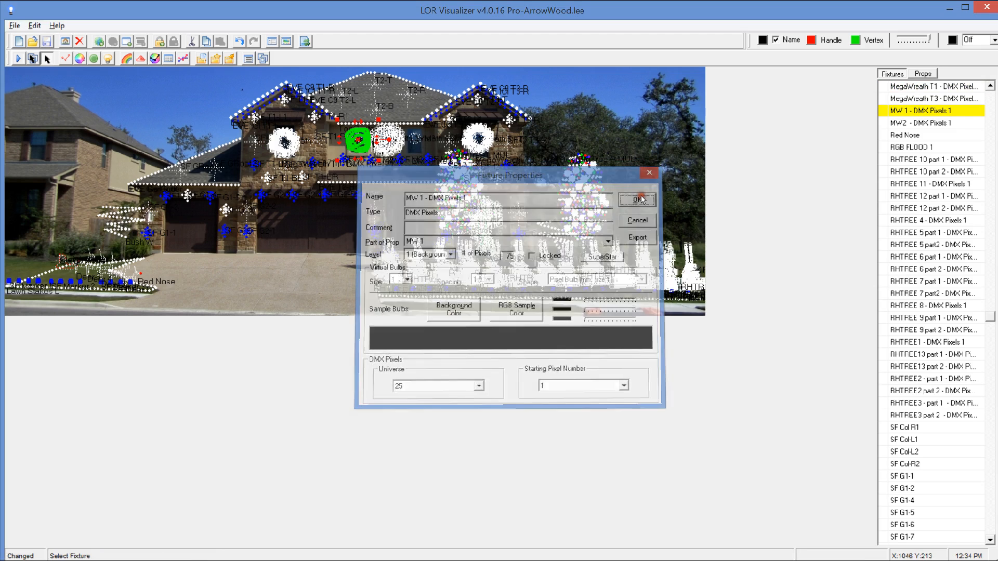
Reduce the virtual bulb size of the MW2 pixel fixture on the middle window.
left_click(395, 150)
left_click(396, 142)
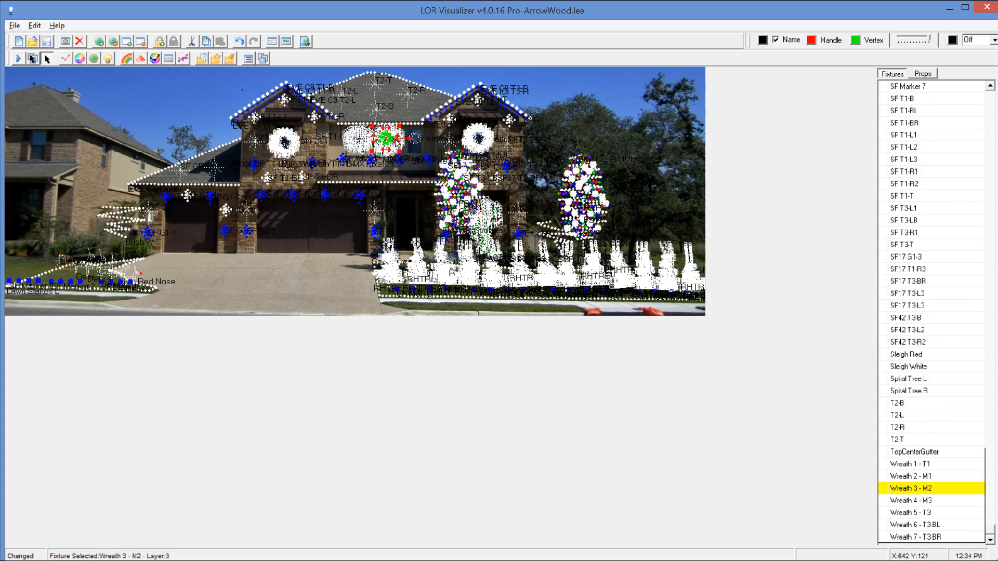
left_click(397, 141)
right_click(398, 142)
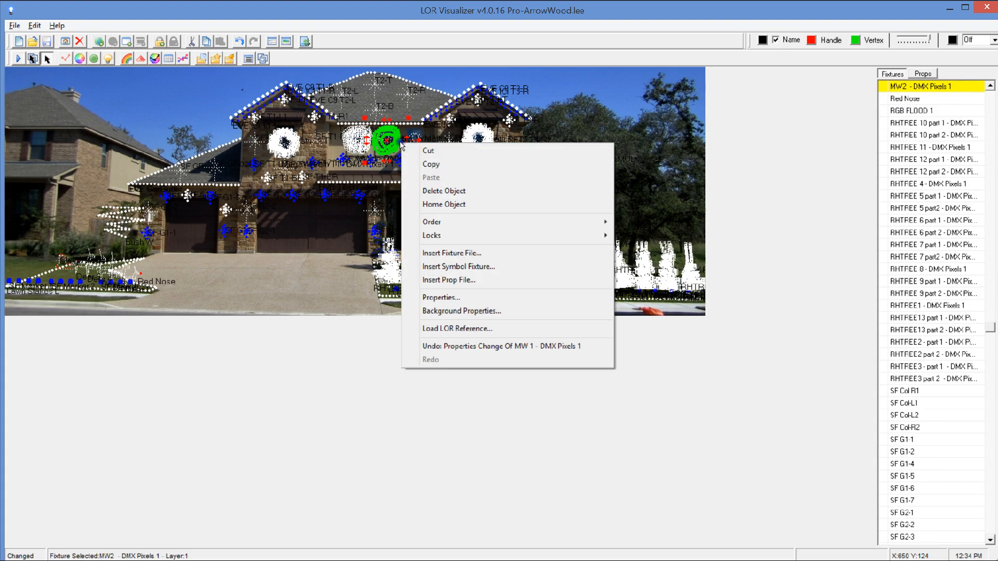
left_click(460, 297)
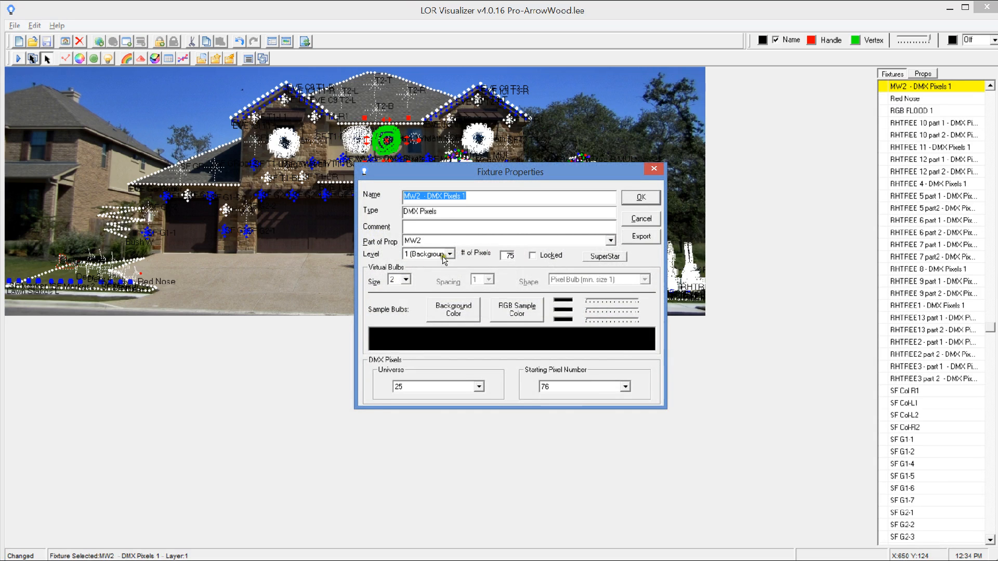
left_click(403, 279)
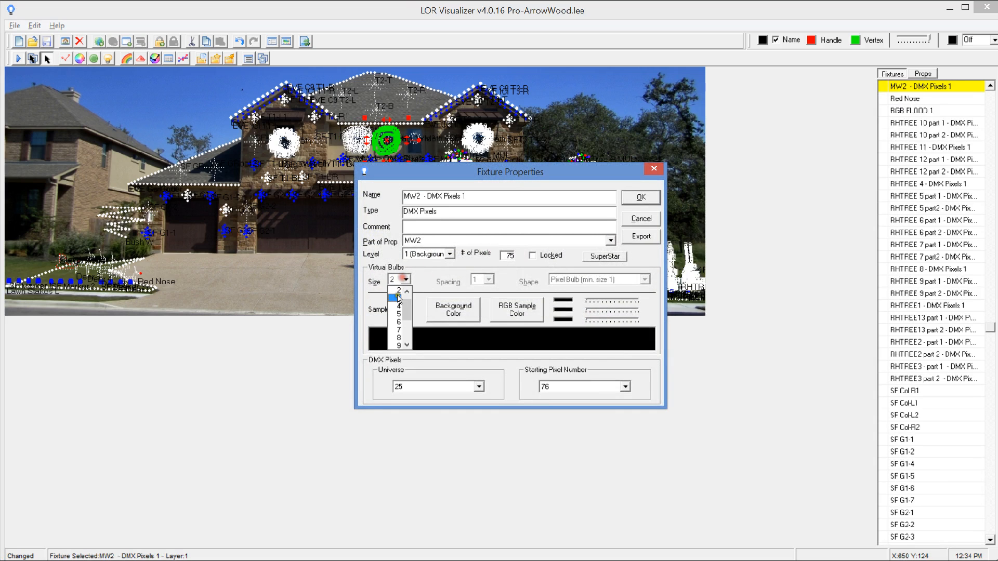
left_click(399, 298)
left_click(641, 197)
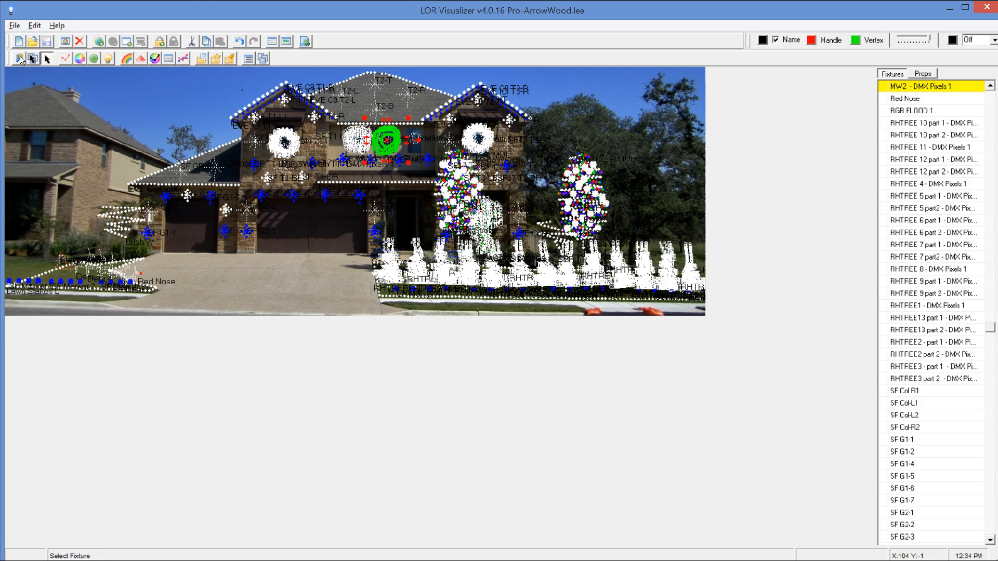
Replay the sequence in the simulation to examine the mini wreaths with smaller bulbs, closing the Perl console, and stop the simulation.
left_click(18, 58)
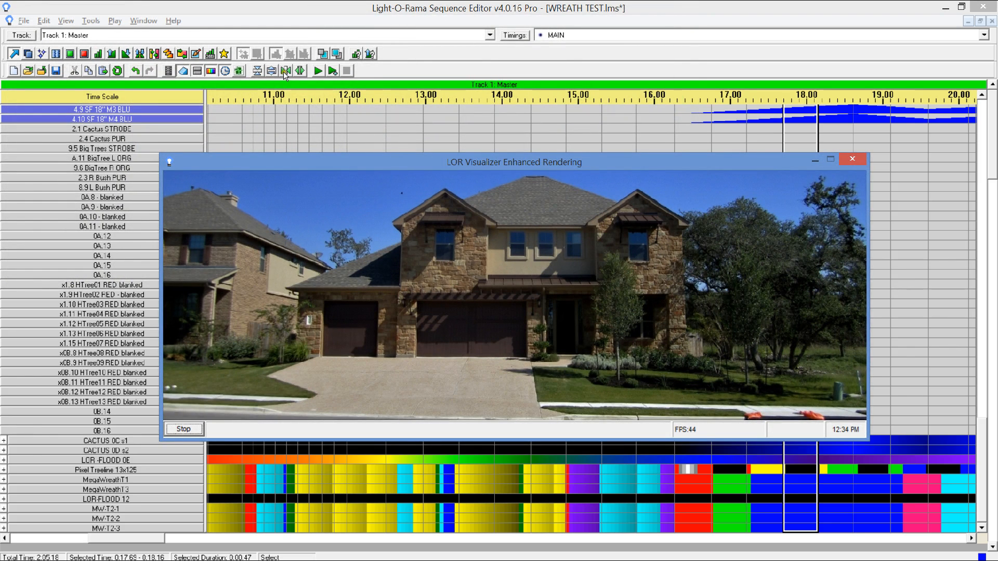
left_click(316, 70)
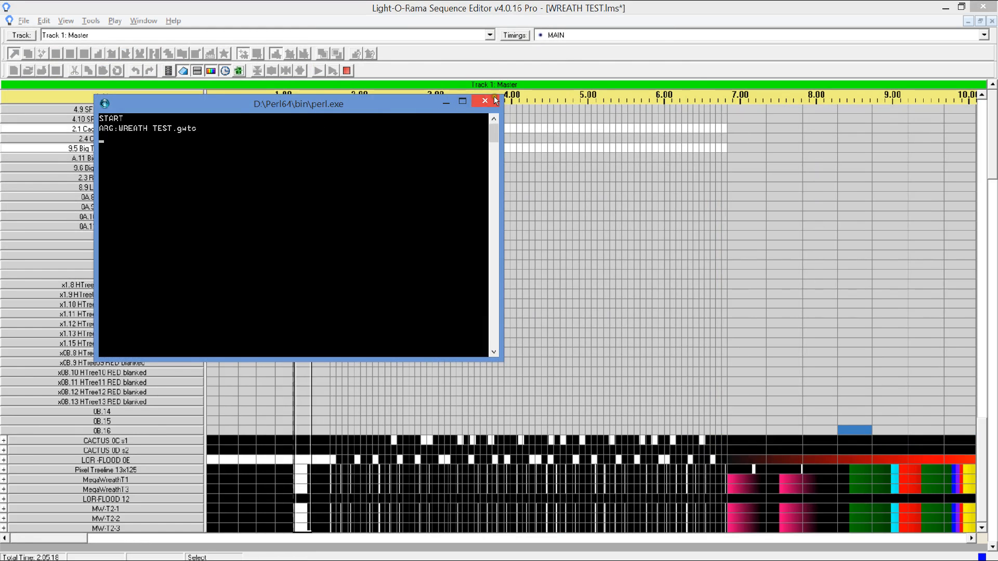
left_click(495, 100)
key("alt+Tab")
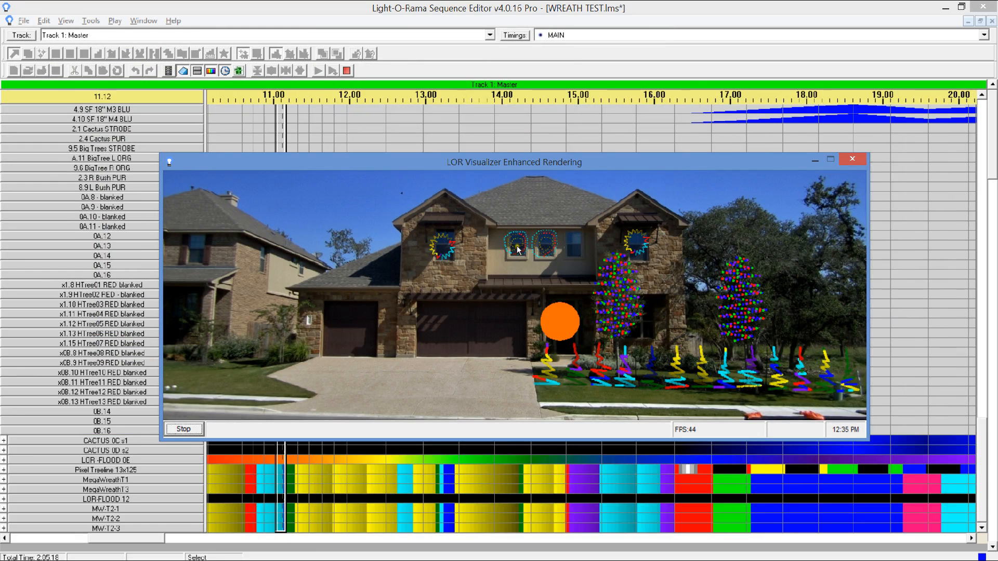
left_click(183, 428)
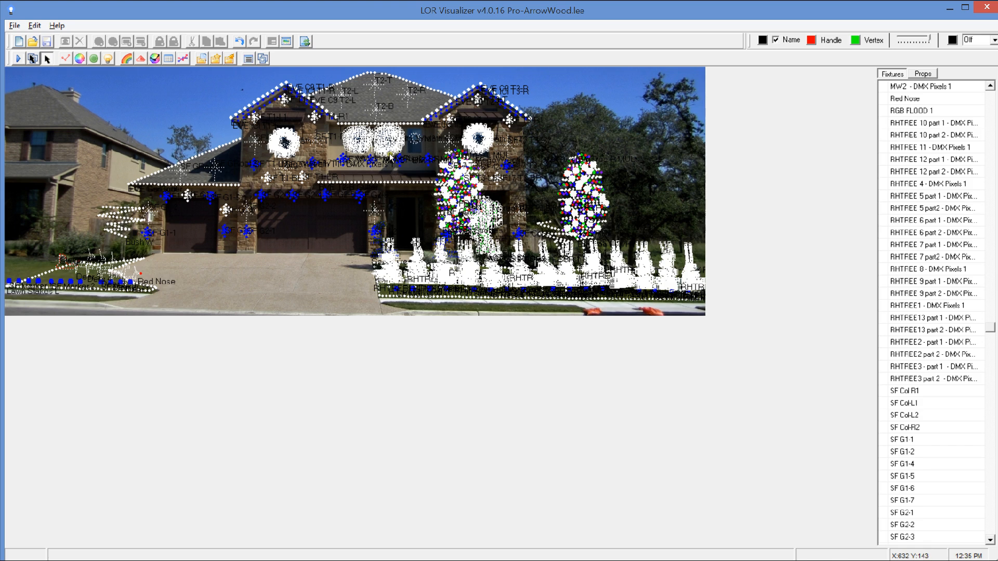
Activate the DMX Pixel Wizard, and look up the start universe and channel of MW-T2-3 in the Channel Mappings 2015 Excel workbook.
left_click(391, 156)
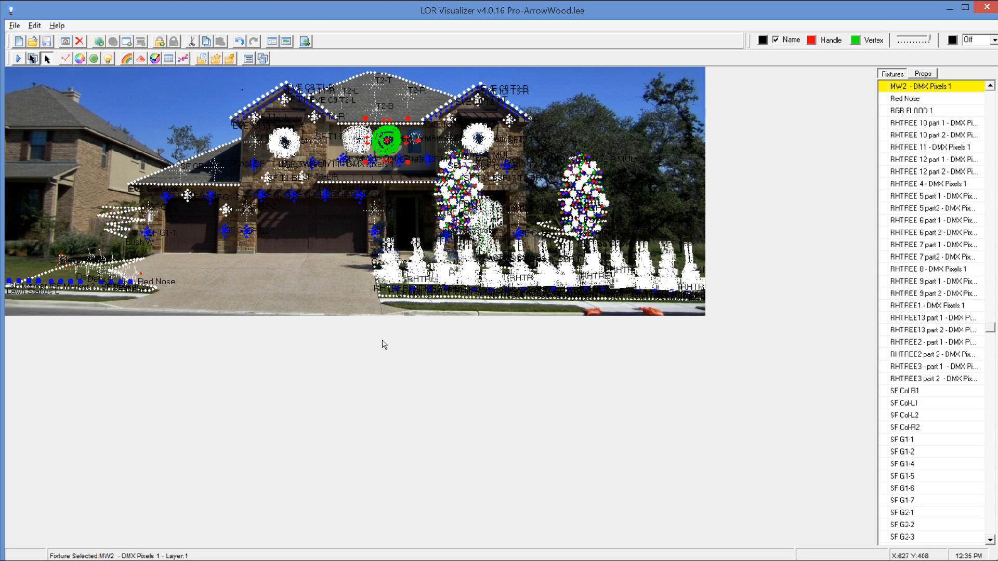
left_click(182, 59)
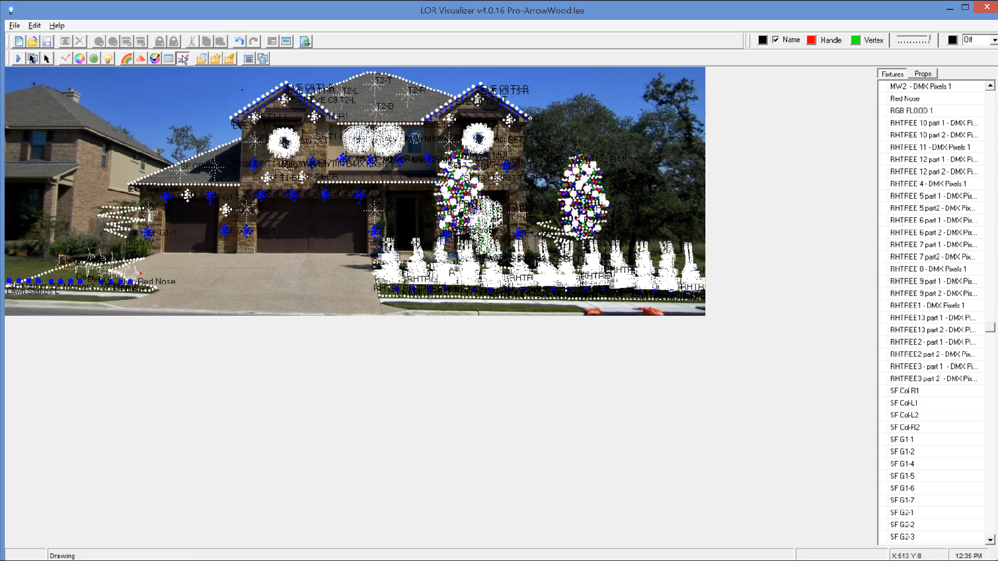
key("alt+Tab")
key("alt+Tab")
key("alt+Tab")
key("alt+Tab")
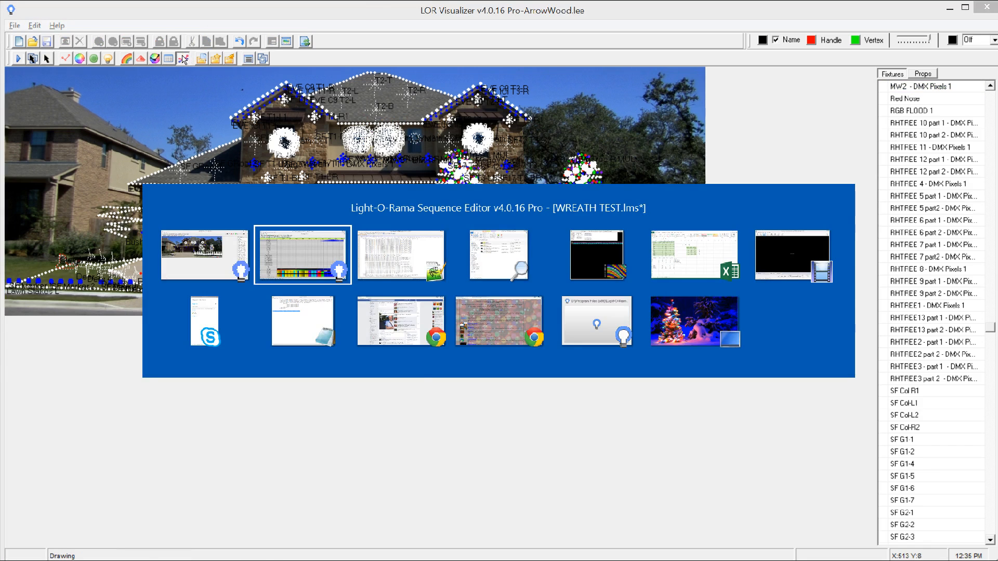
key("alt+Tab")
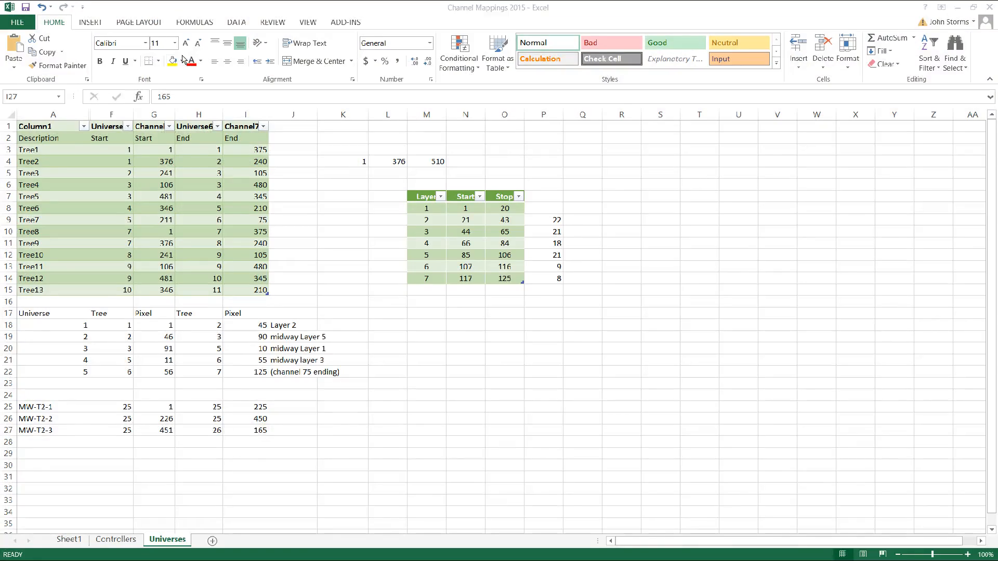
left_click(132, 432)
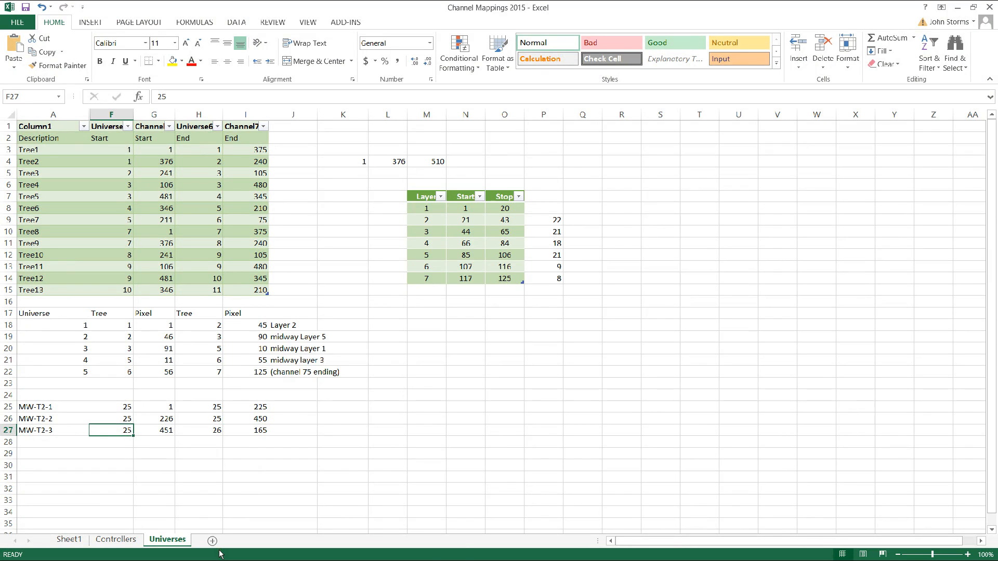
key("shift+Right")
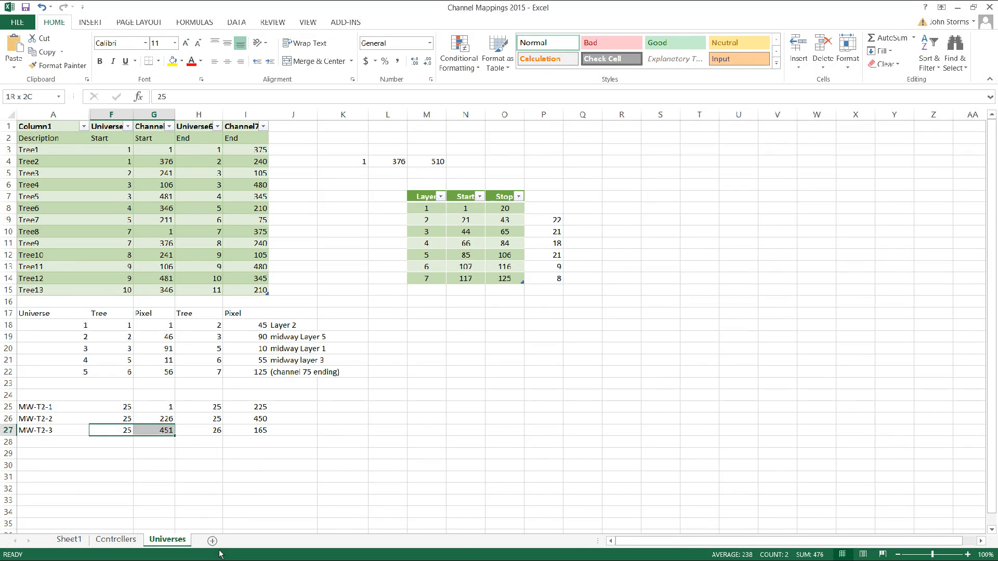
Look up the end universe and end channel of MW-T2-3 on the Universes sheet.
key("End")
key("Page_Down")
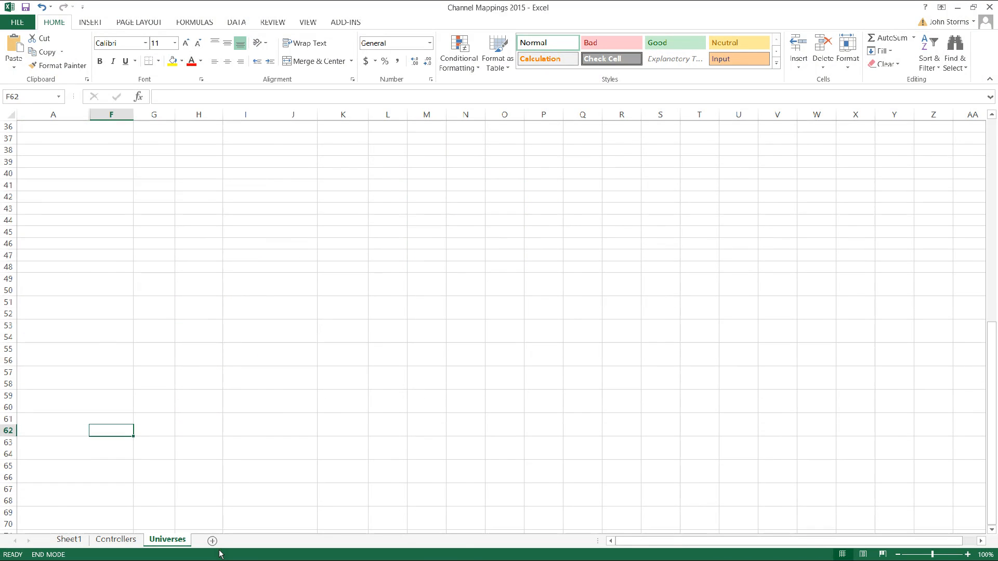
key("Page_Up")
key("Right")
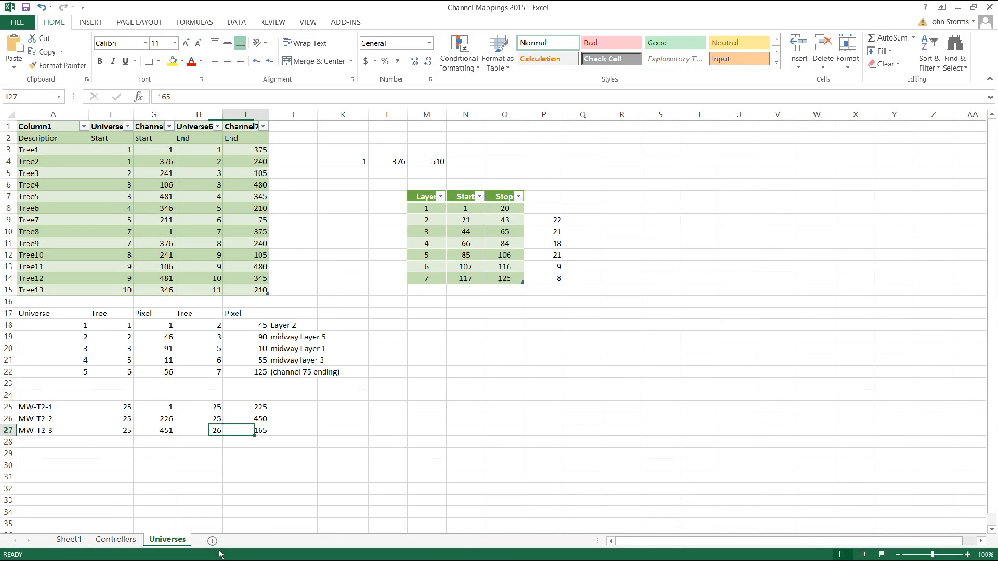
key("Left")
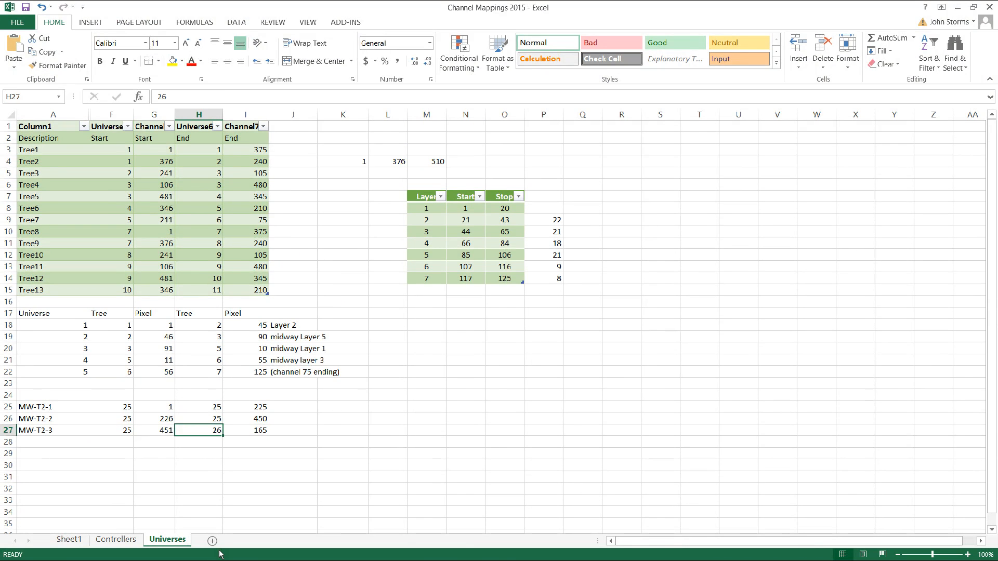
Switch to the Sequence Editor, expand the MW-T2-3 group, and inspect the RGB channel settings of pixels P15 and P27.
key("alt+Tab")
key("alt+Tab")
key("alt+Tab")
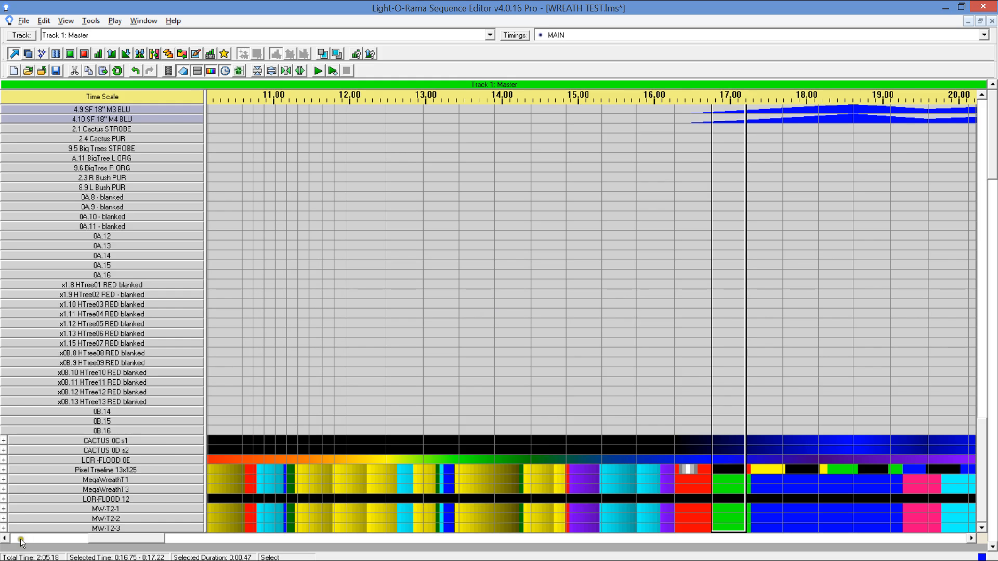
left_click(3, 528)
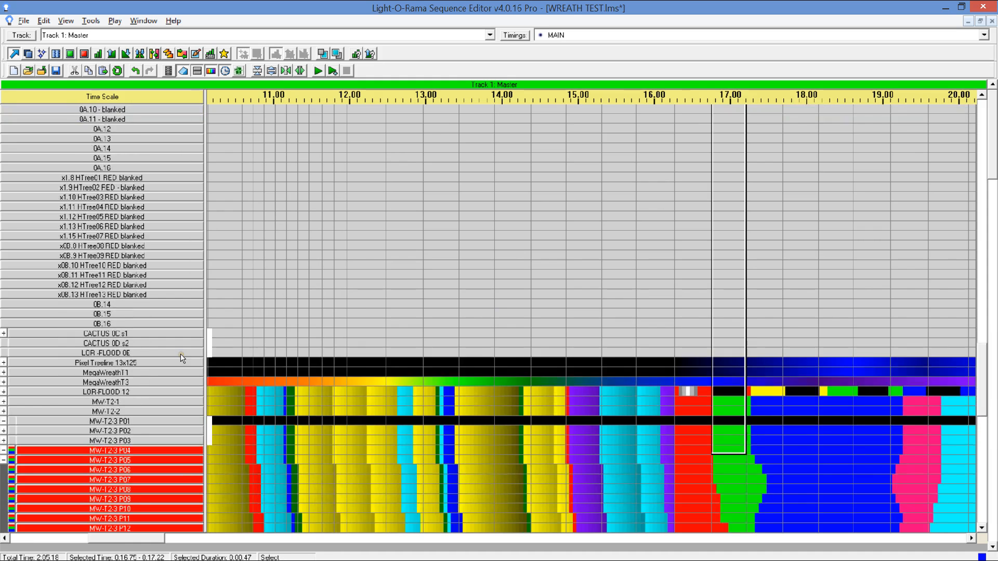
scroll(182, 359, "down", 4)
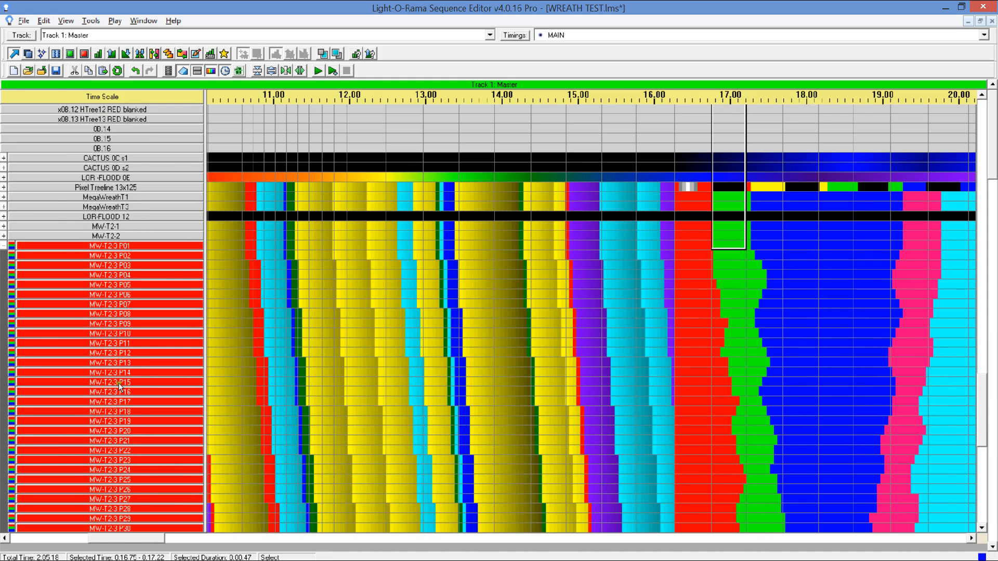
double_click(114, 384)
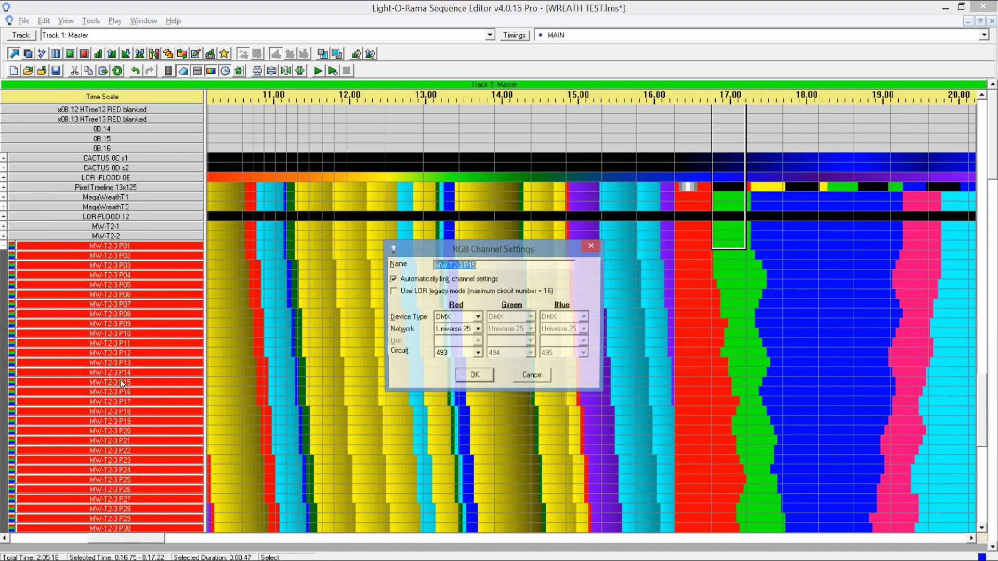
left_click(533, 375)
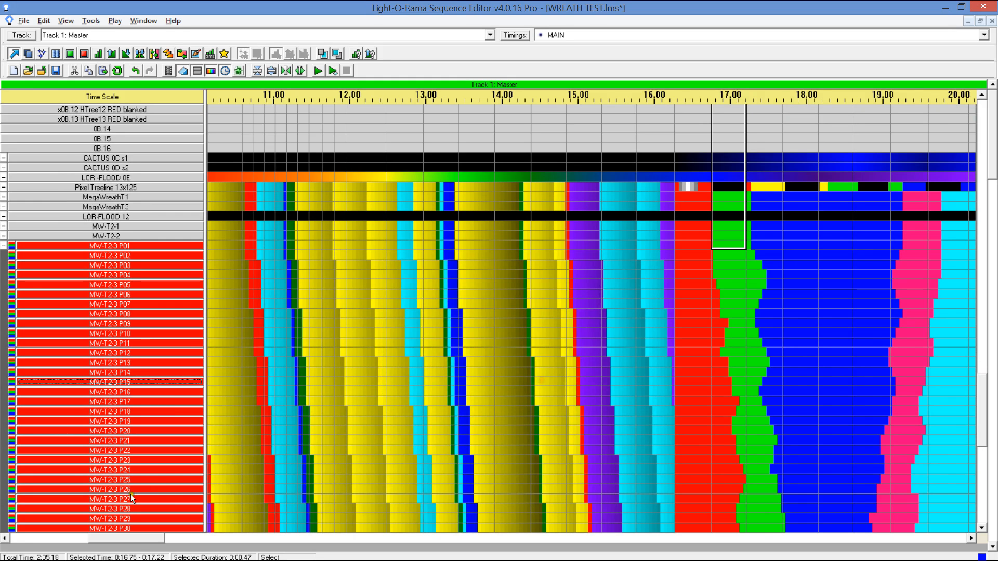
double_click(144, 506)
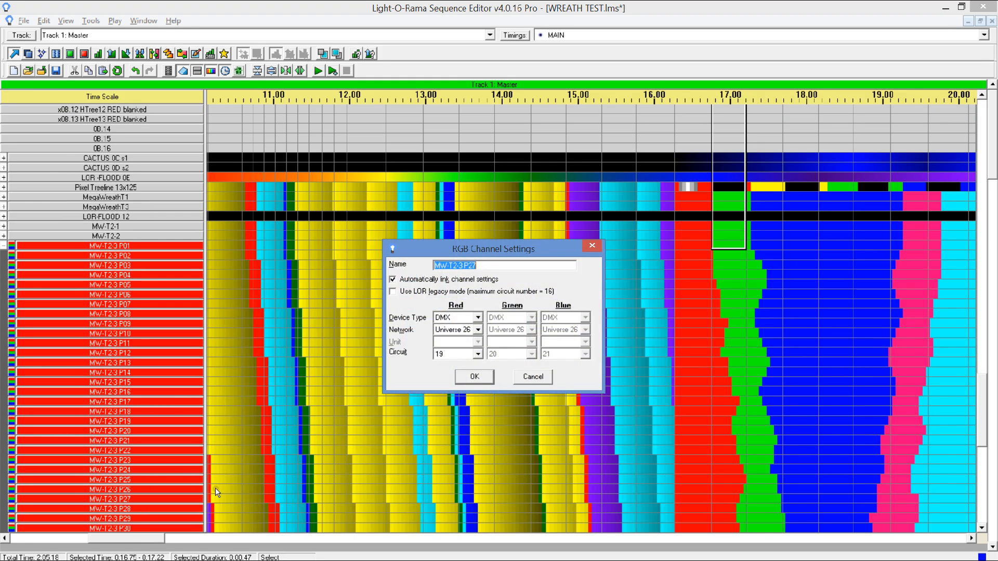
left_click(534, 379)
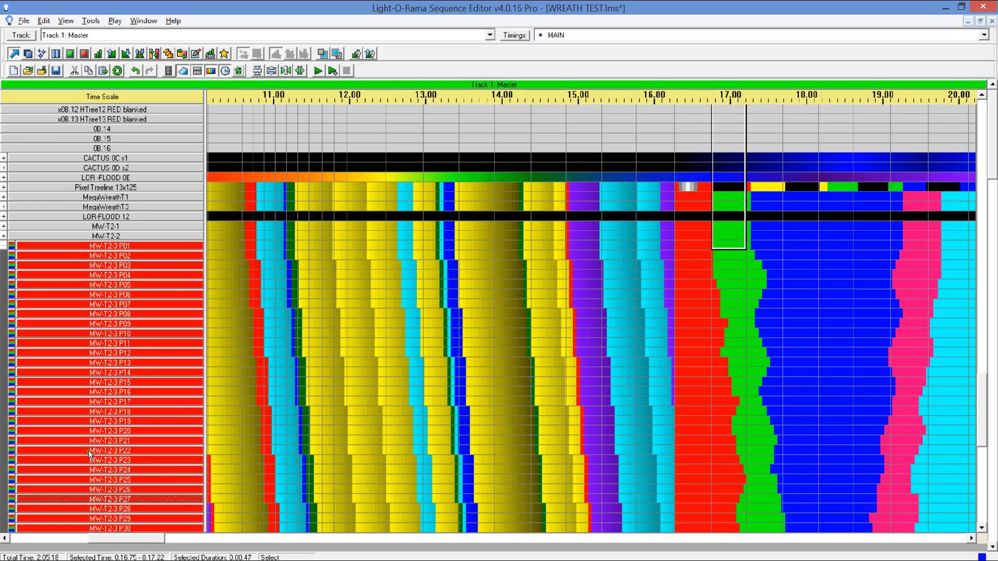
Inspect the RGB channel settings of MW-T2-3 pixels P23 and P21 to locate where universe 26 begins.
double_click(102, 461)
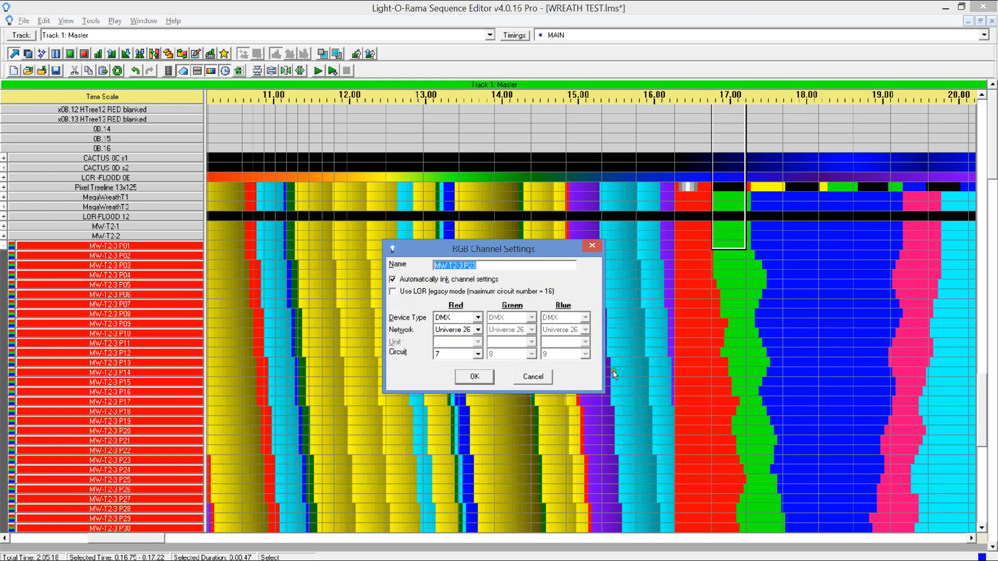
left_click(532, 376)
left_click(132, 440)
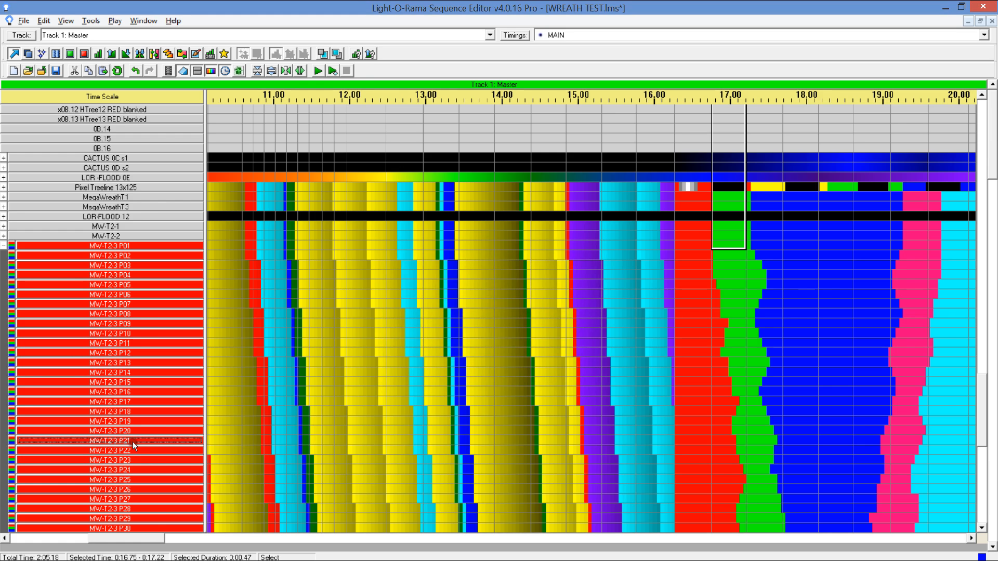
double_click(132, 442)
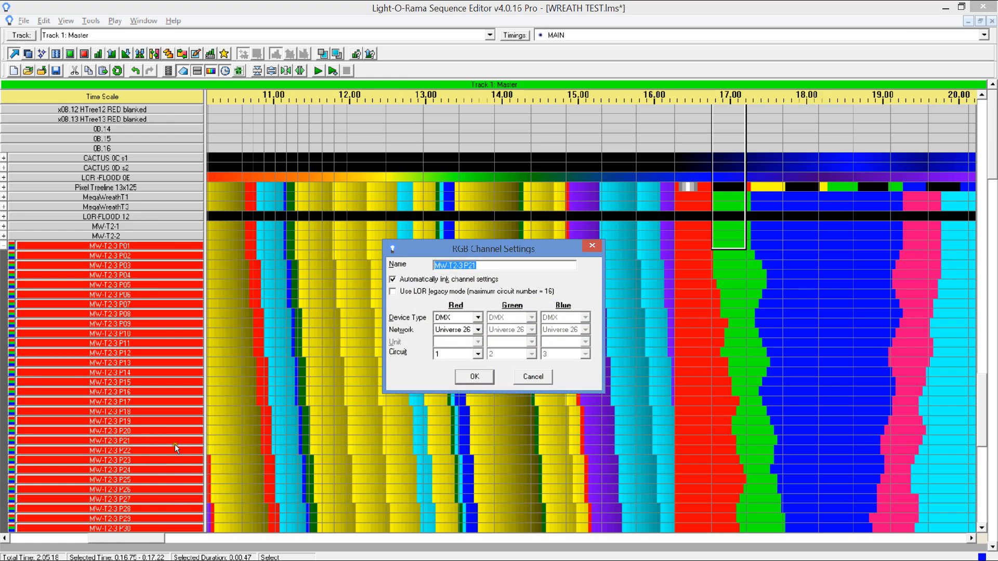
left_click(536, 376)
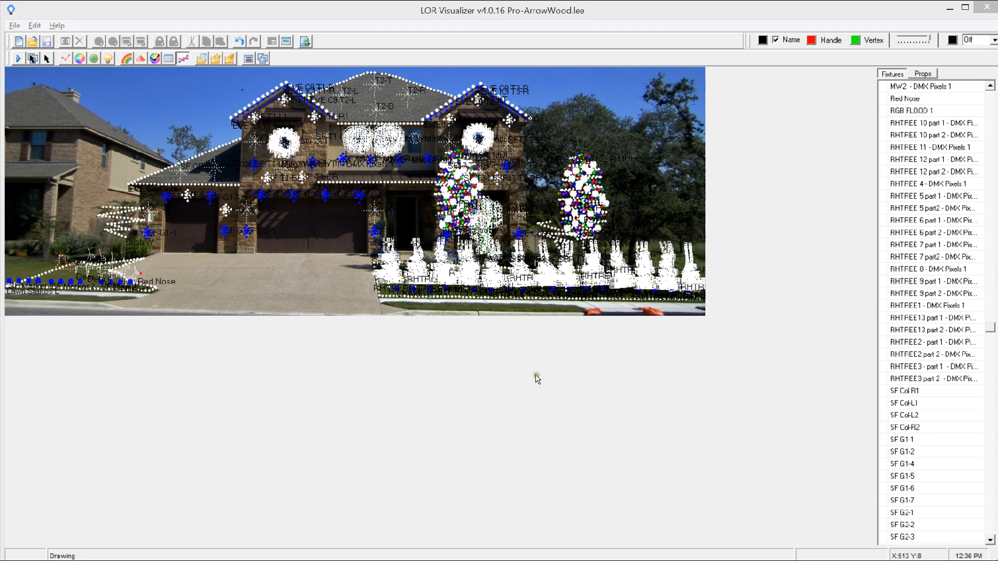
Switch to the Channel Mappings 2015 workbook and enter 20 in cell G28, below the MW-T2-3 start channel.
key("alt+Tab")
left_click(164, 441)
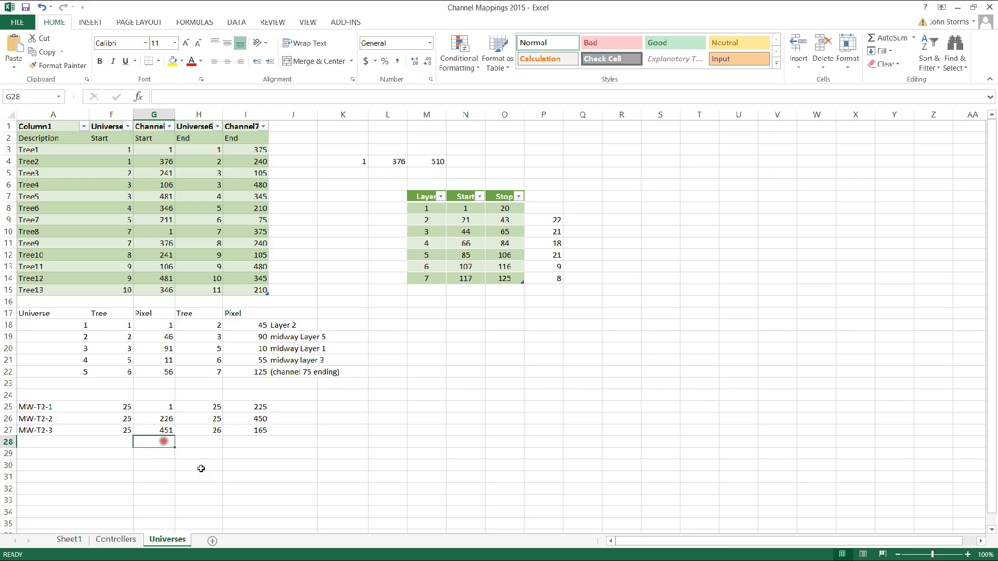
type("20")
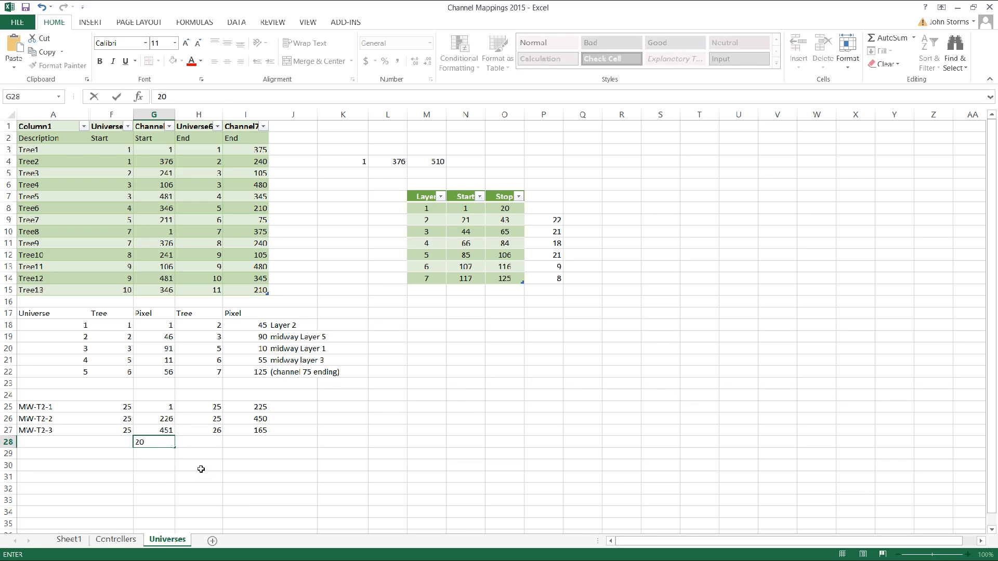
key("Return")
key("Up")
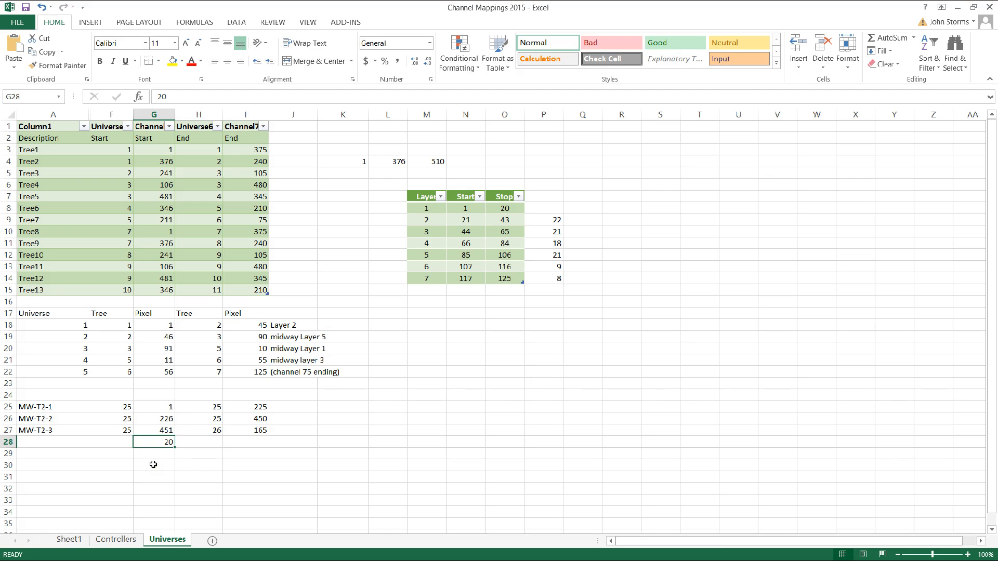
key("alt+Tab")
key("alt+Tab")
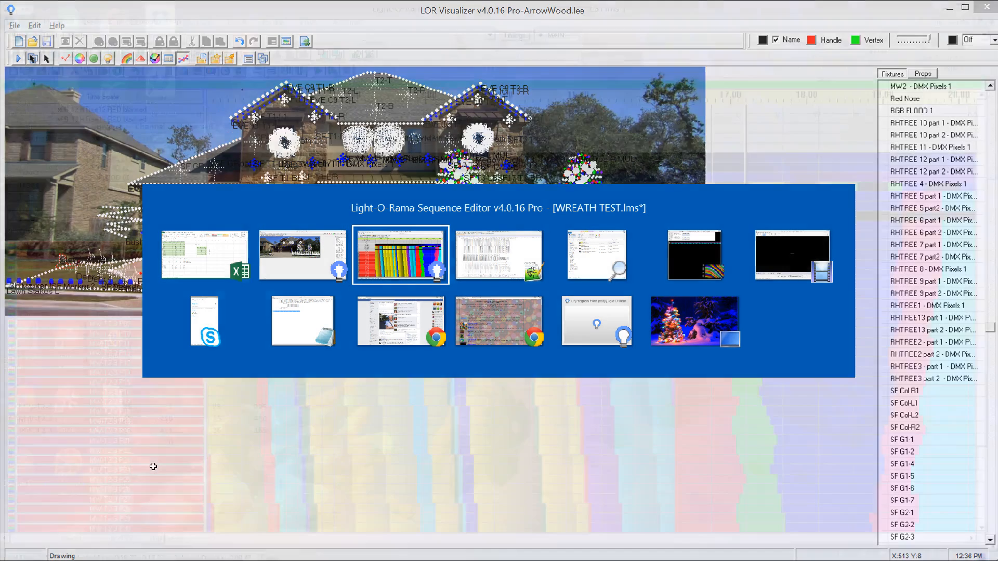
key("alt+Tab")
key("alt+Tab")
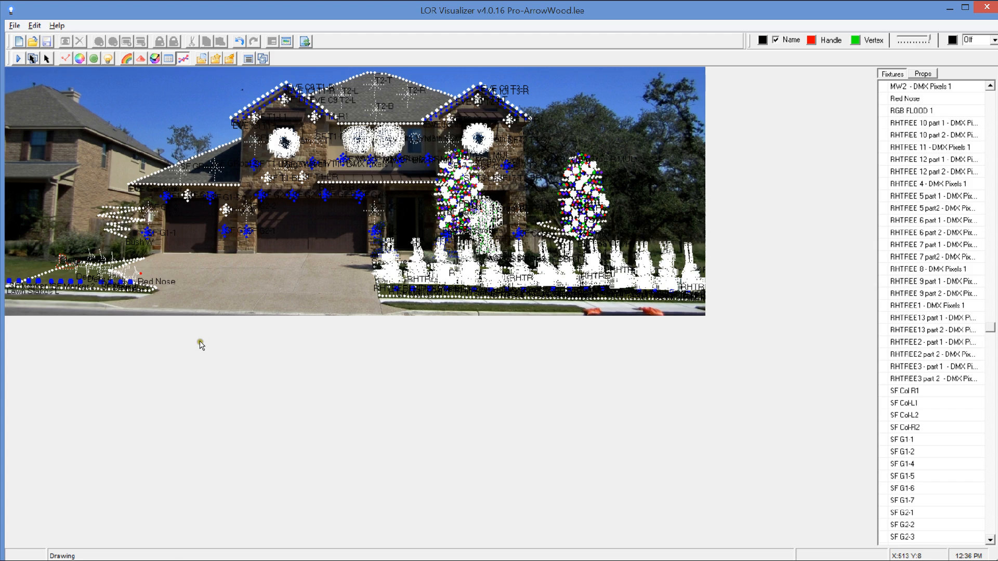
key("alt+Tab")
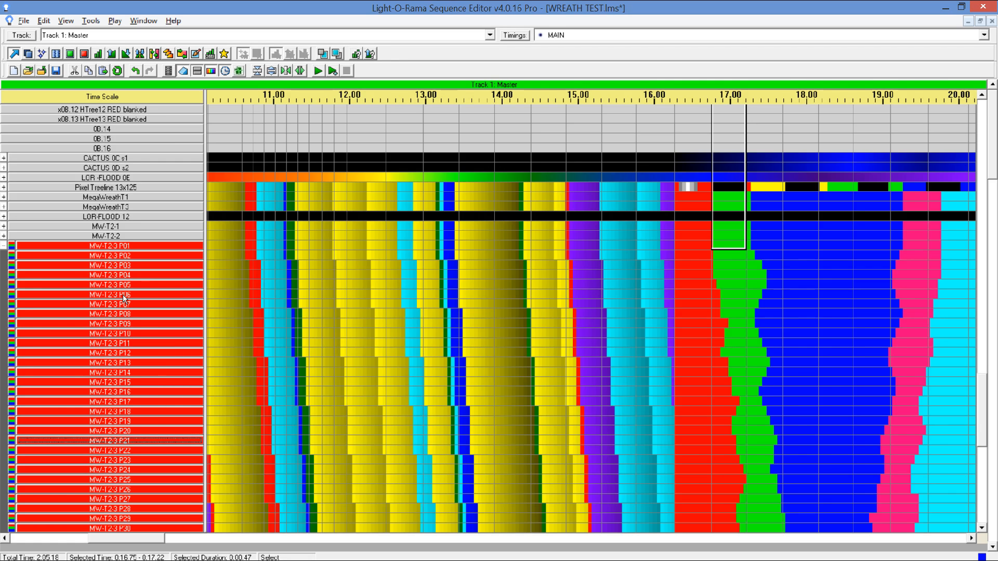
mouse_move(586, 559)
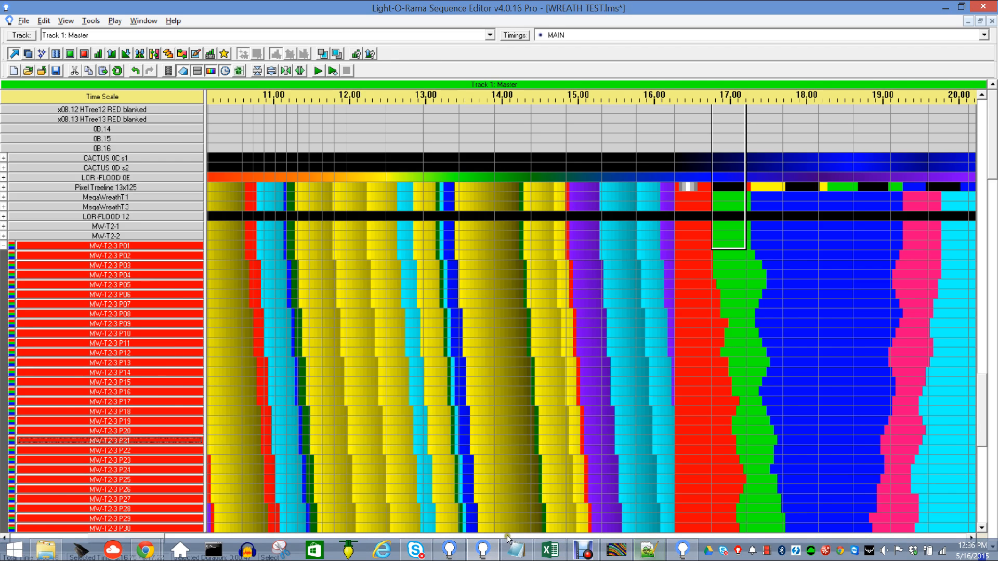
left_click(548, 554)
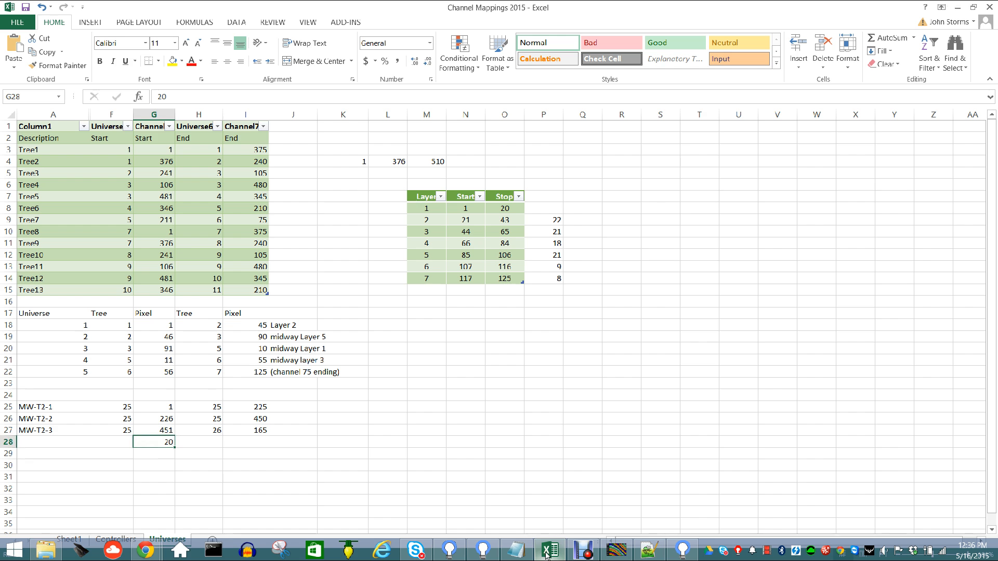
Open the Small Wreath Mapping 2015 workbook from the Chrismtas2015\MegaWreath2015 folder and locate pixel 20 on the wreath diagram.
left_click(45, 543)
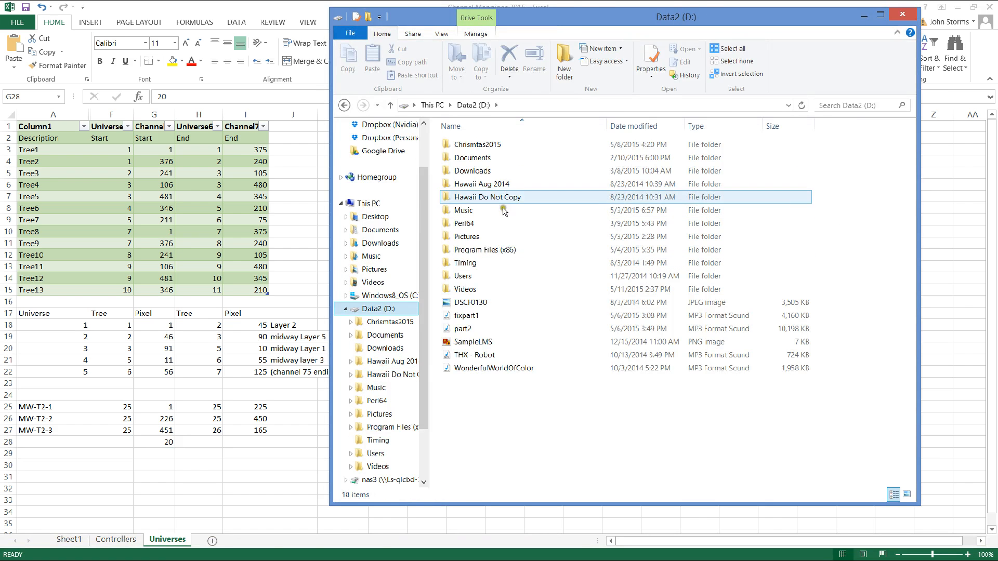
double_click(474, 144)
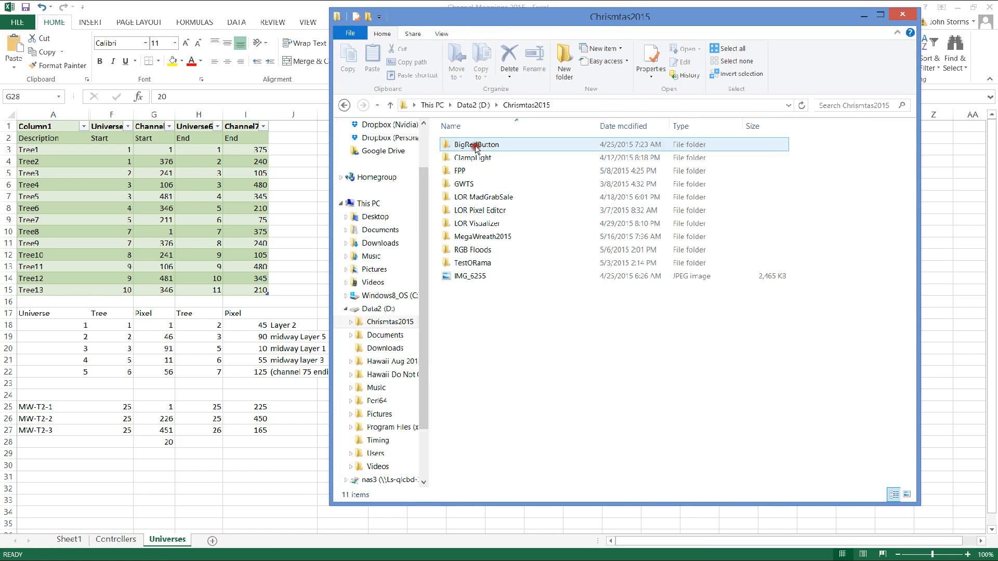
double_click(492, 235)
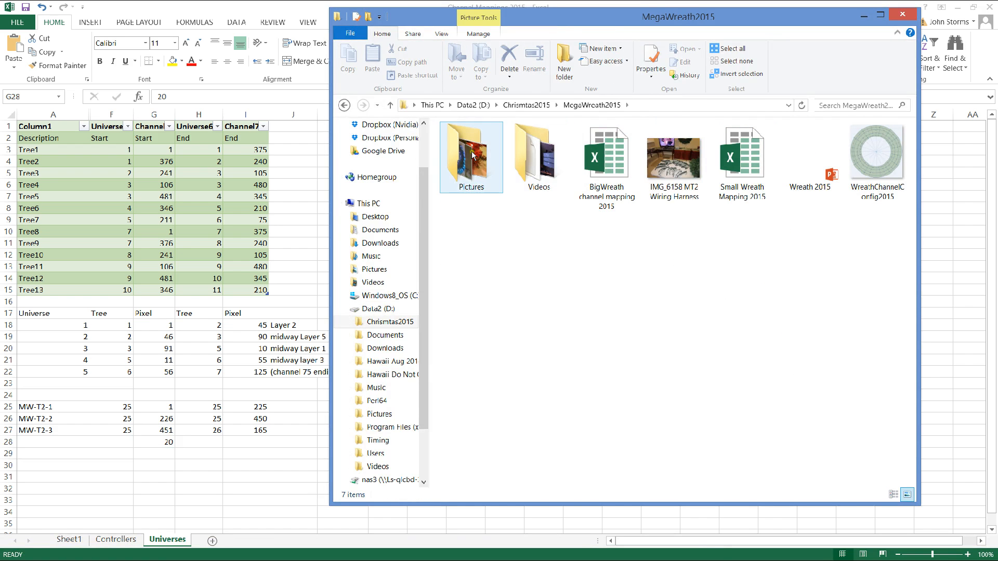
double_click(742, 158)
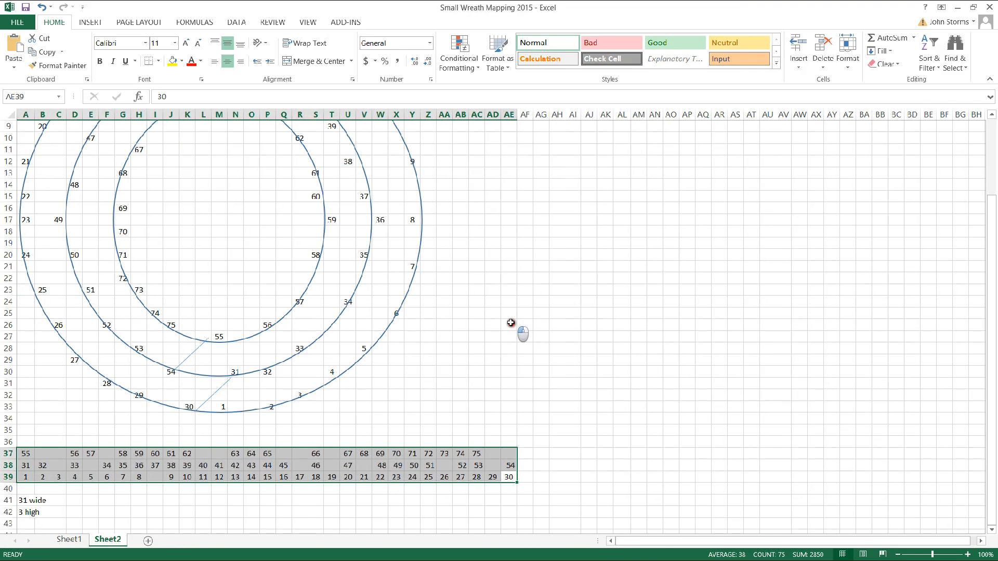
scroll(511, 324, "up", 3)
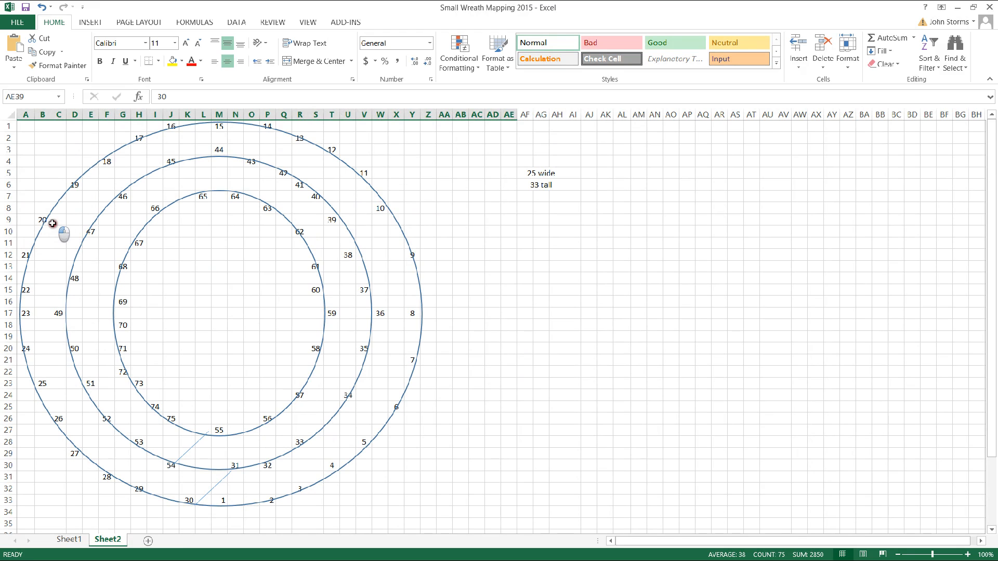
Switch back to LOR Visualizer and trace the first part of the third mini wreath on the rightmost middle window as DMX pixels.
left_click(957, 7)
key("alt+Tab")
key("alt+Tab")
key("alt+Tab")
key("alt+Tab")
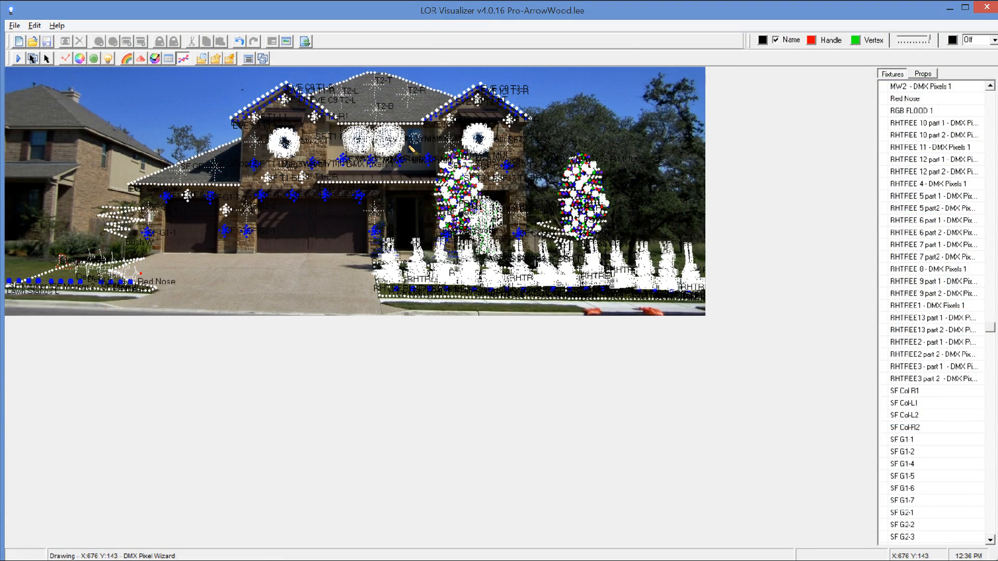
left_click(415, 151)
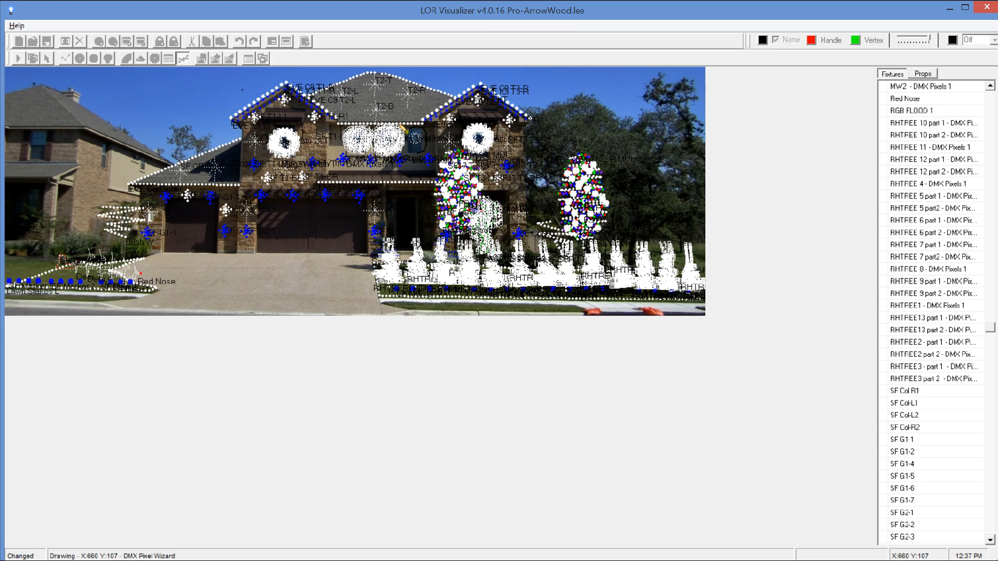
right_click(407, 133)
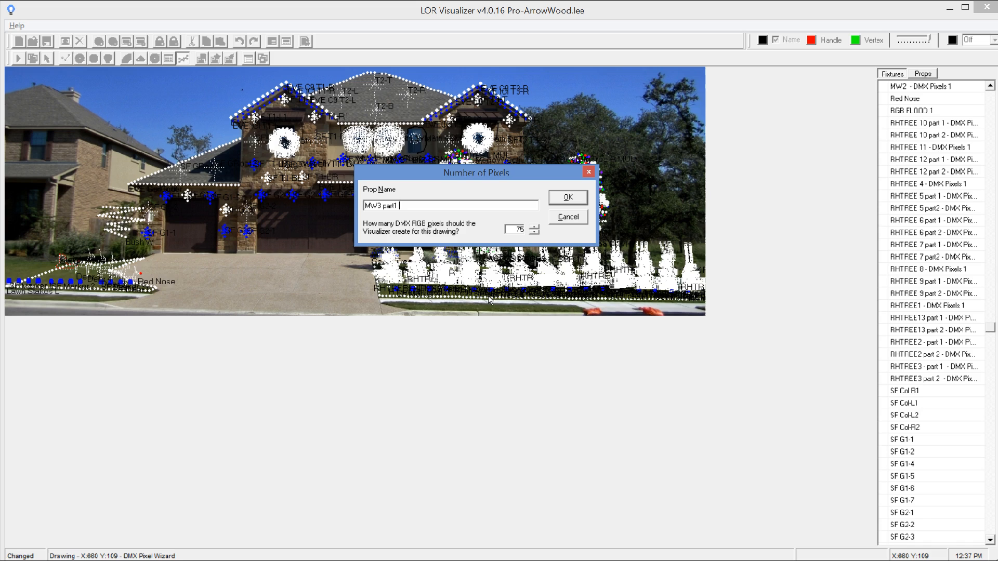
Name the prop MW3 part1, set it to 20 pixels, and create as many new fixtures as required.
left_click(533, 232)
left_click(532, 232)
left_click(532, 232)
left_click(533, 233)
left_click(533, 232)
left_click(532, 232)
left_click(533, 233)
left_click(533, 233)
left_click(532, 232)
left_click(532, 232)
left_click(533, 233)
left_click(534, 233)
left_click(580, 197)
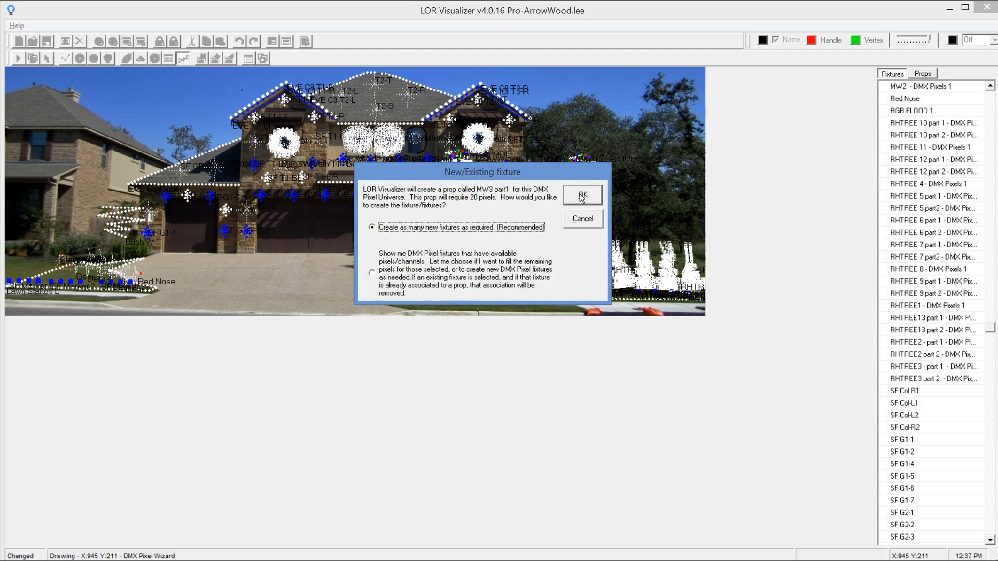
left_click(581, 196)
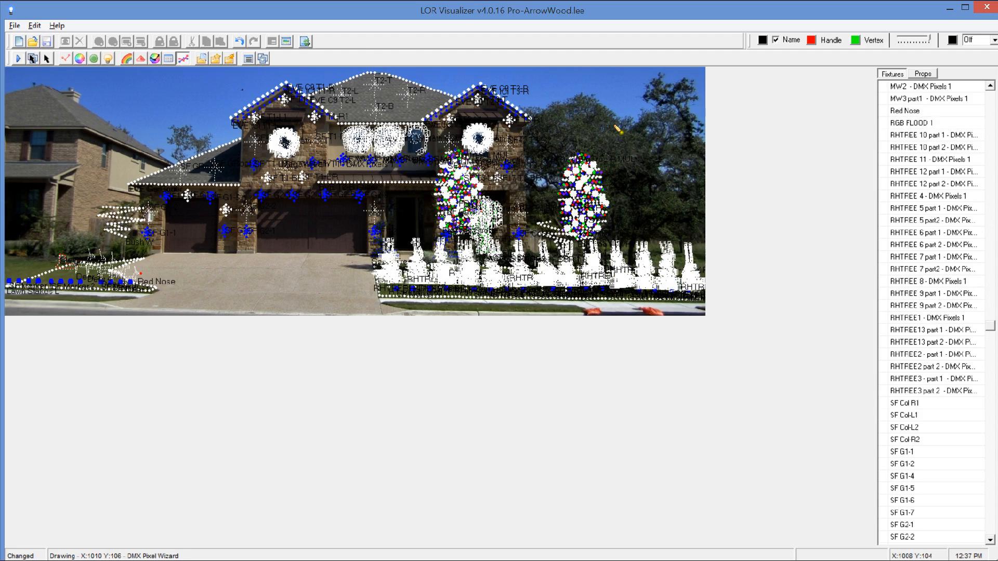
Open the fixture properties of MW3 part1 on the rightmost middle window and assign it to DMX universe 25.
left_click(48, 58)
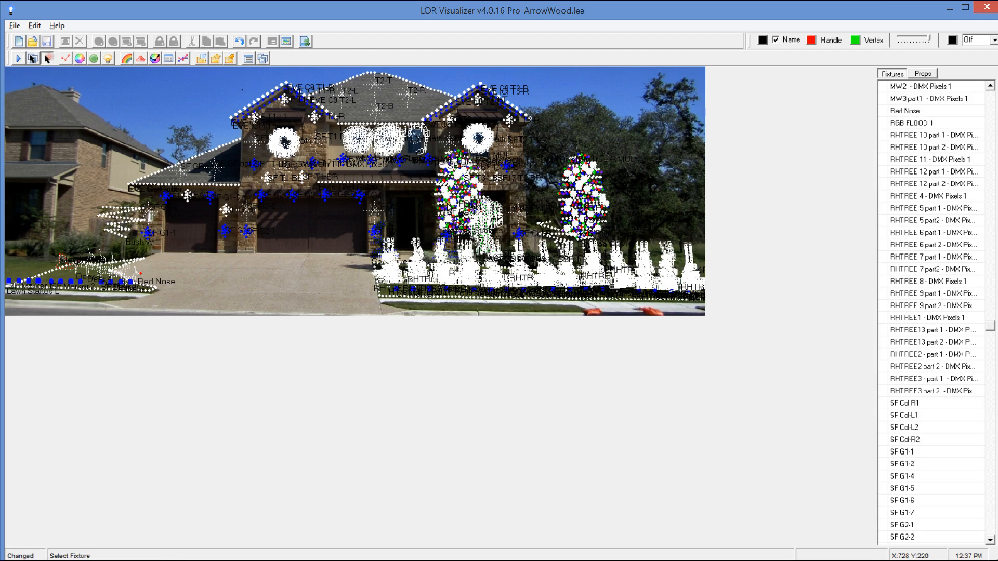
left_click(426, 136)
right_click(428, 136)
left_click(476, 290)
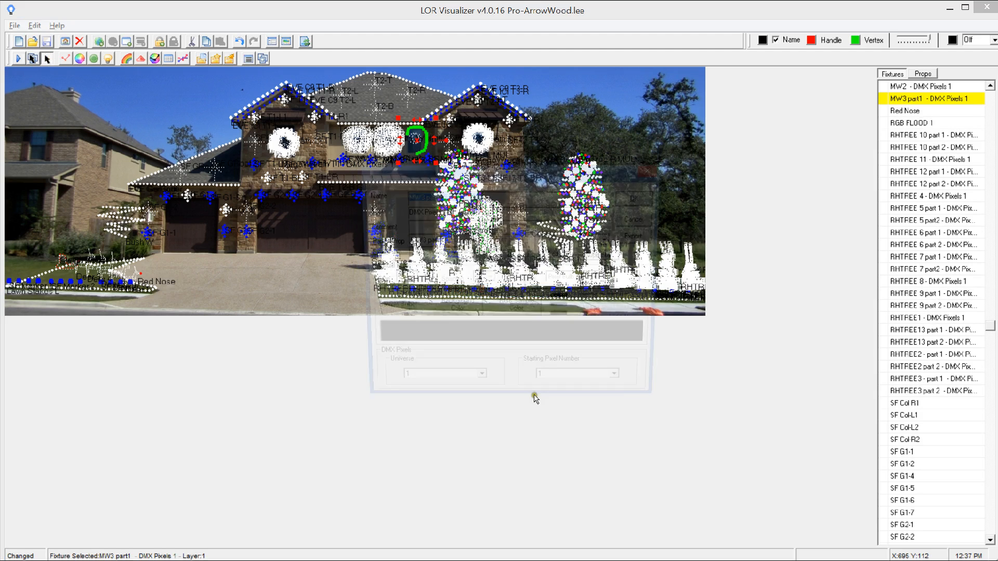
left_click(473, 387)
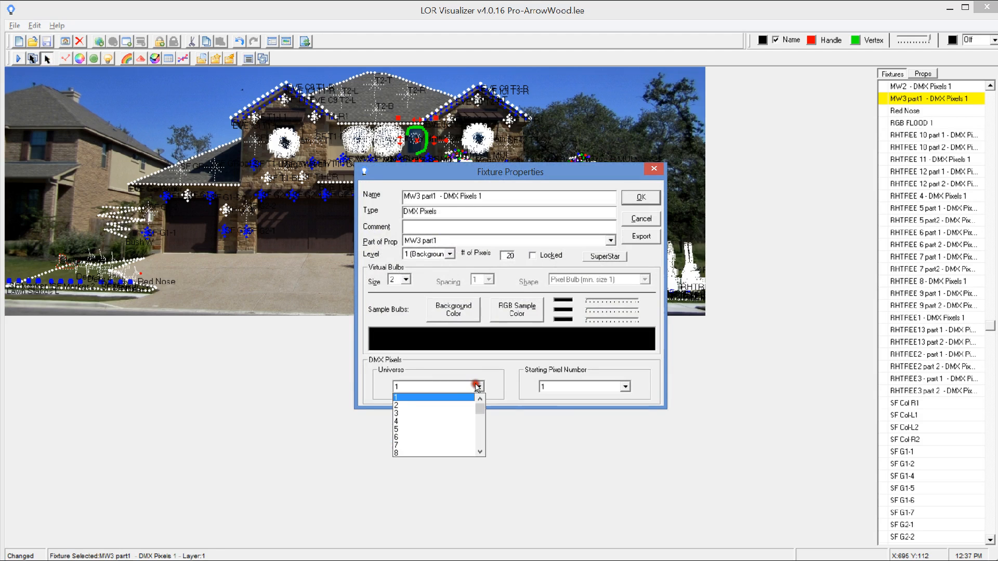
left_click(479, 441)
left_click(478, 440)
left_click(478, 440)
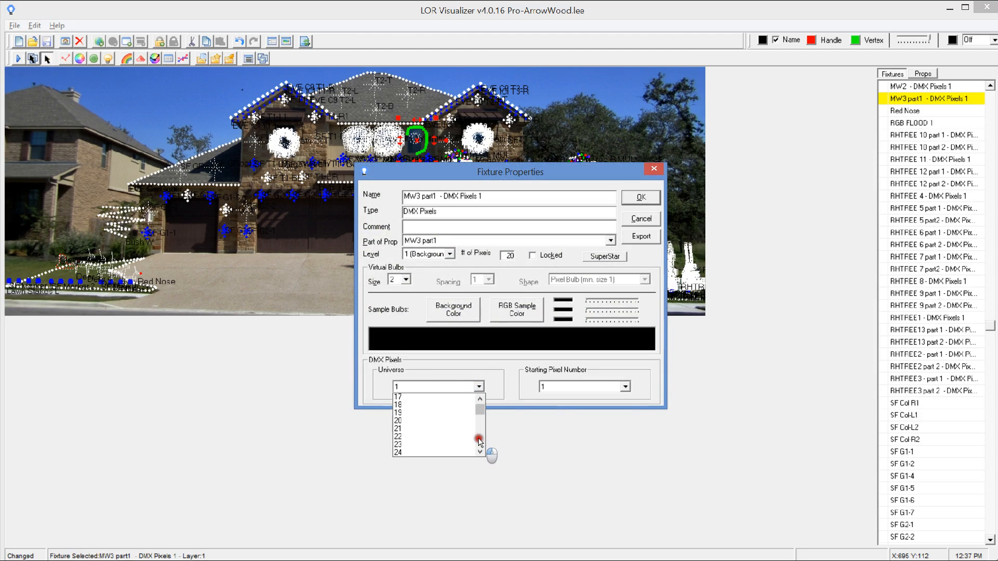
left_click(421, 421)
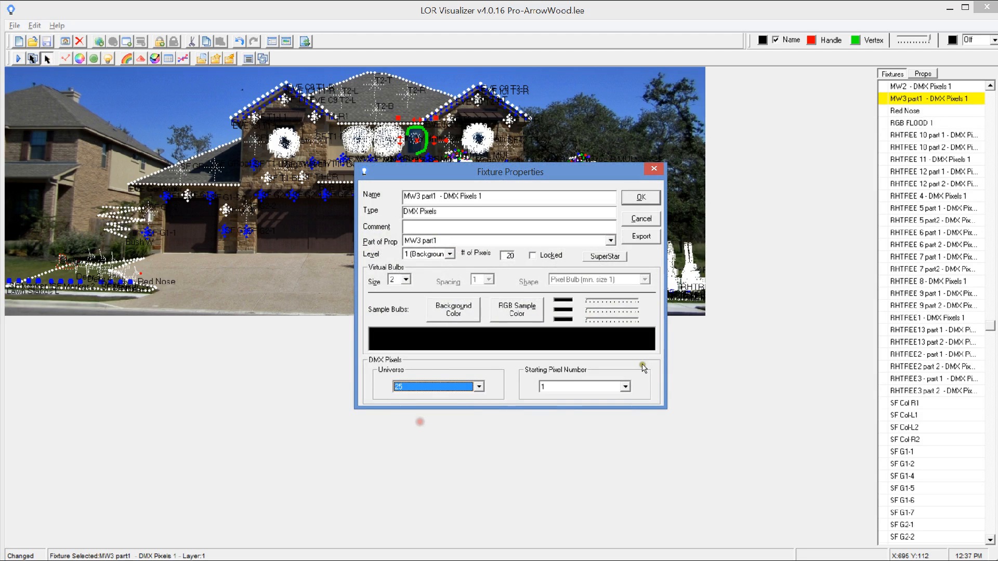
left_click(626, 387)
left_click_drag(626, 403, 627, 451)
left_click(553, 453)
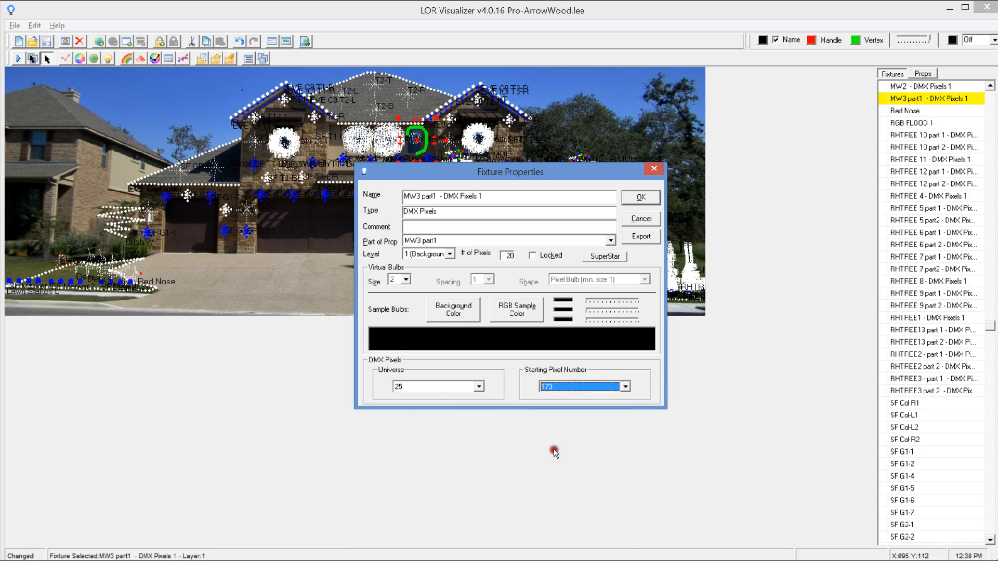
left_click(626, 389)
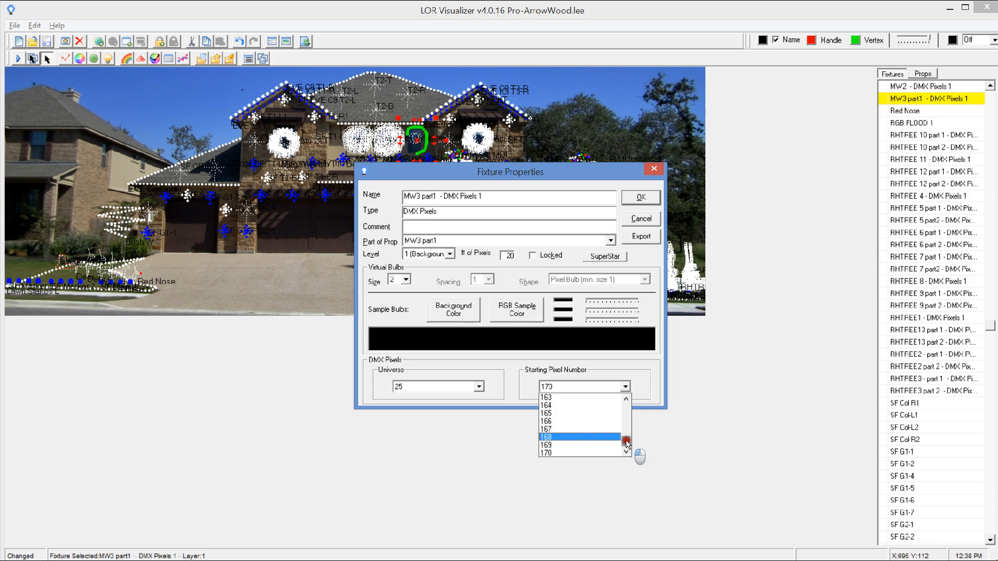
left_click(575, 451)
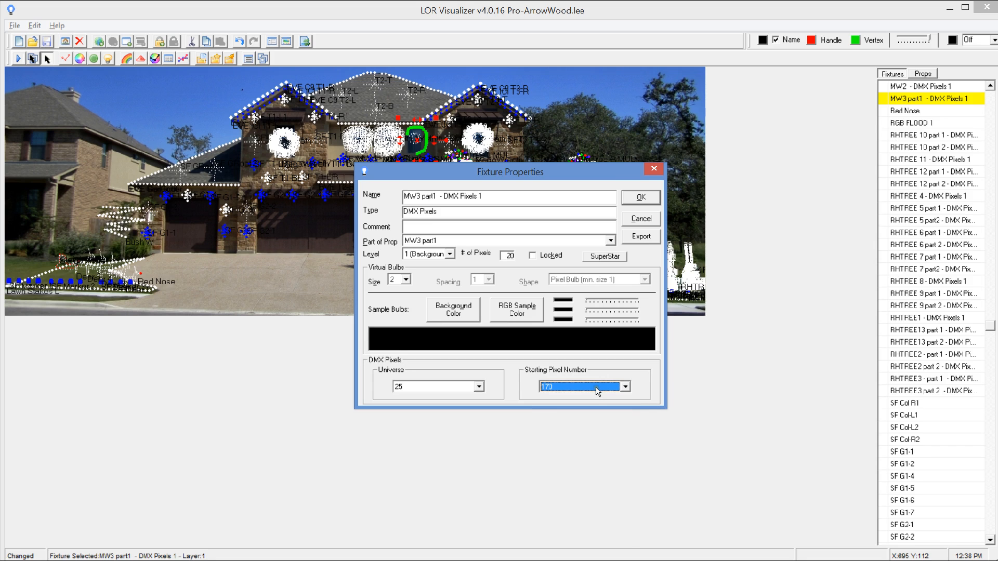
Set the starting pixel number of MW3 part1 to 151 and apply the fixture properties.
left_click(626, 386)
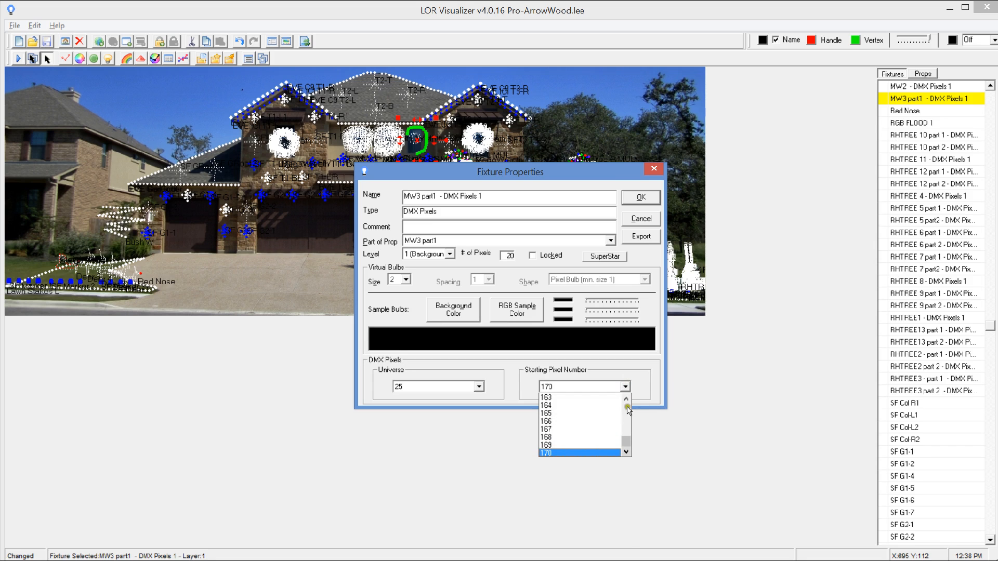
mouse_move(625, 439)
left_mouse_down()
mouse_move(622, 426)
mouse_move(627, 445)
left_mouse_up()
left_click(625, 444)
left_click(626, 444)
left_click(625, 417)
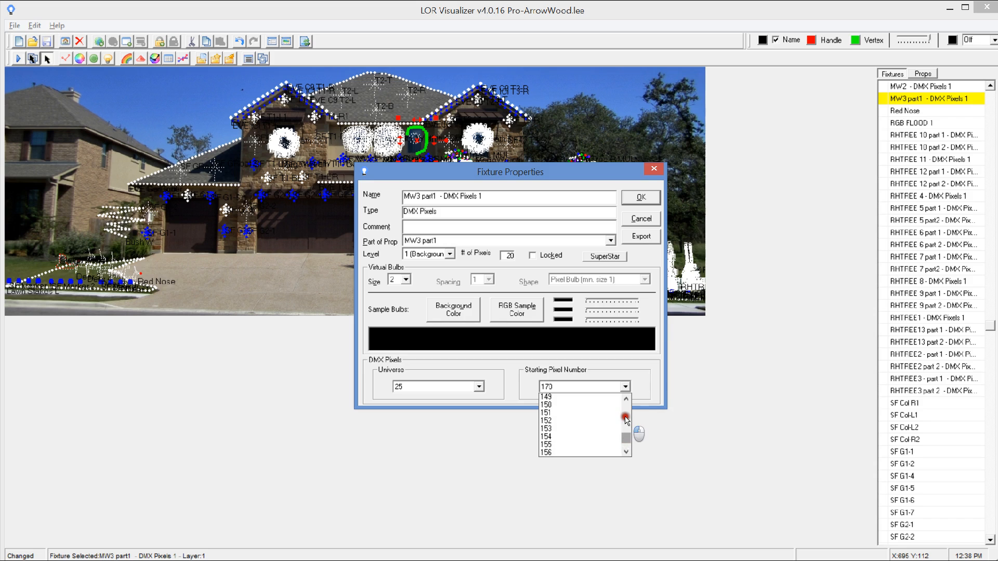
left_click(546, 414)
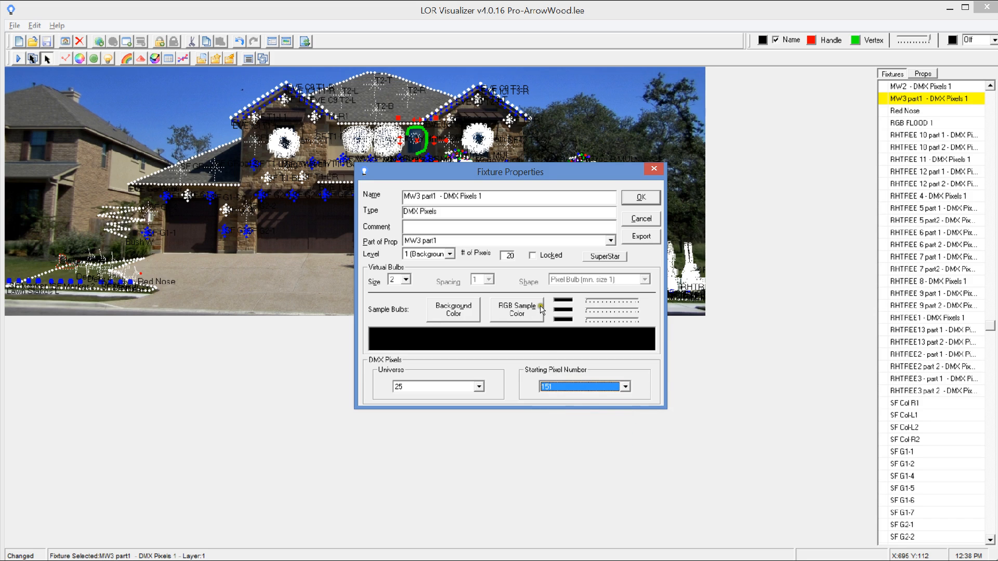
left_click(641, 200)
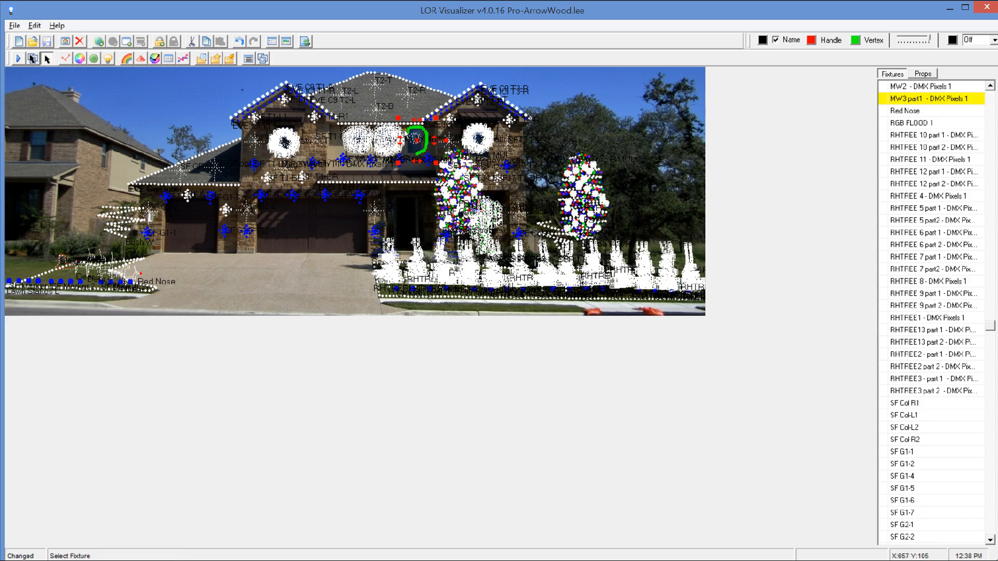
Trace the second part of the third mini wreath on the rightmost middle window as DMX pixels.
left_click(183, 59)
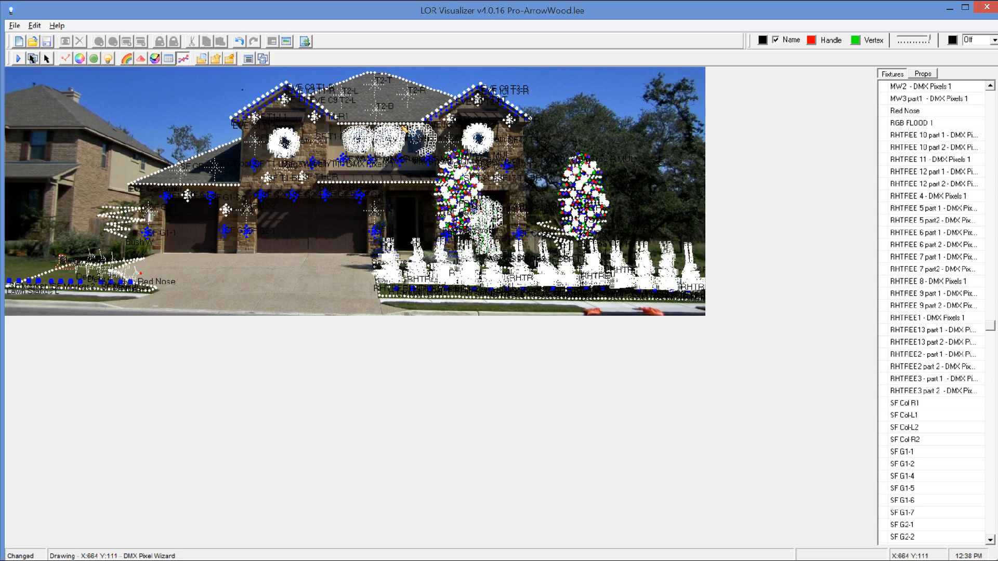
left_click(406, 131)
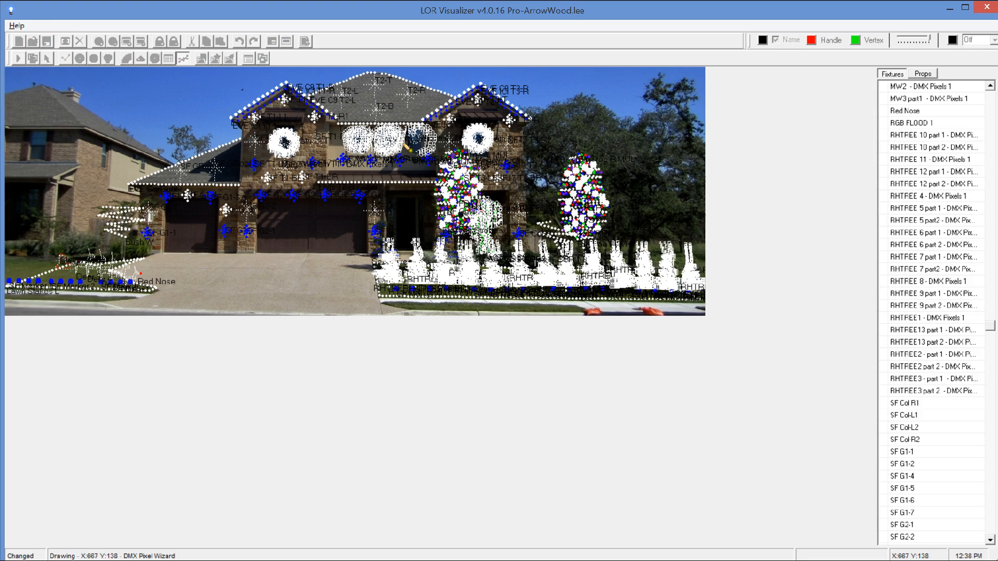
left_click(414, 155)
double_click(414, 143)
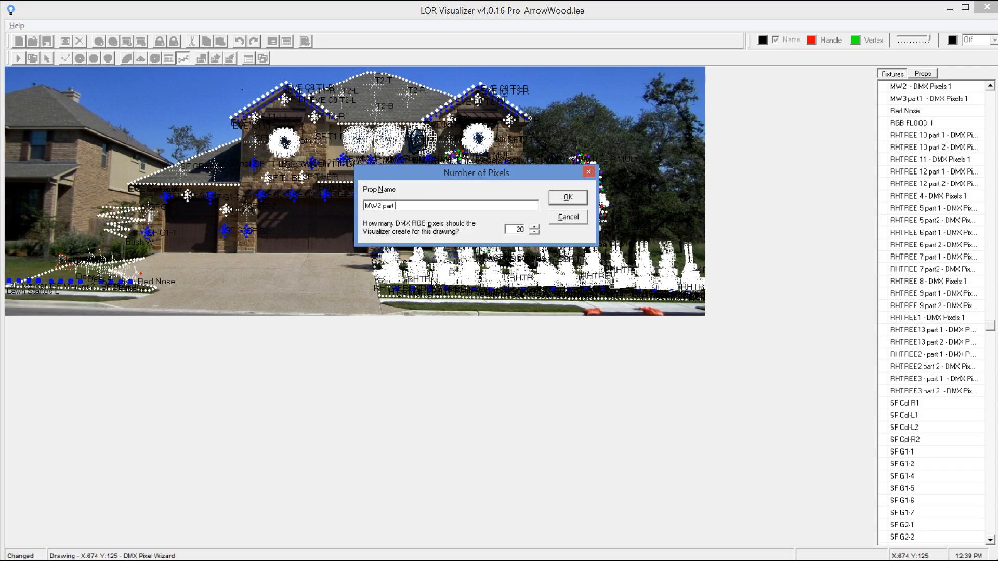
Name the prop MW2 part 2, set it to 55 pixels, and create as many new fixtures as required.
left_click(516, 230)
left_click(534, 226)
left_click(533, 227)
left_click(534, 226)
left_click(534, 226)
left_click(534, 226)
left_click(533, 226)
left_click(533, 226)
left_click(533, 226)
left_click(533, 226)
left_click(534, 226)
left_click(534, 226)
left_click(533, 226)
left_click(533, 226)
left_click(534, 226)
left_click(533, 226)
left_click(533, 226)
left_click(534, 226)
left_click(534, 226)
left_click(534, 226)
left_click(534, 226)
left_click(534, 226)
left_click(534, 226)
left_click(533, 226)
left_click(534, 226)
left_click(534, 226)
left_click(534, 226)
left_click(534, 226)
left_click(560, 200)
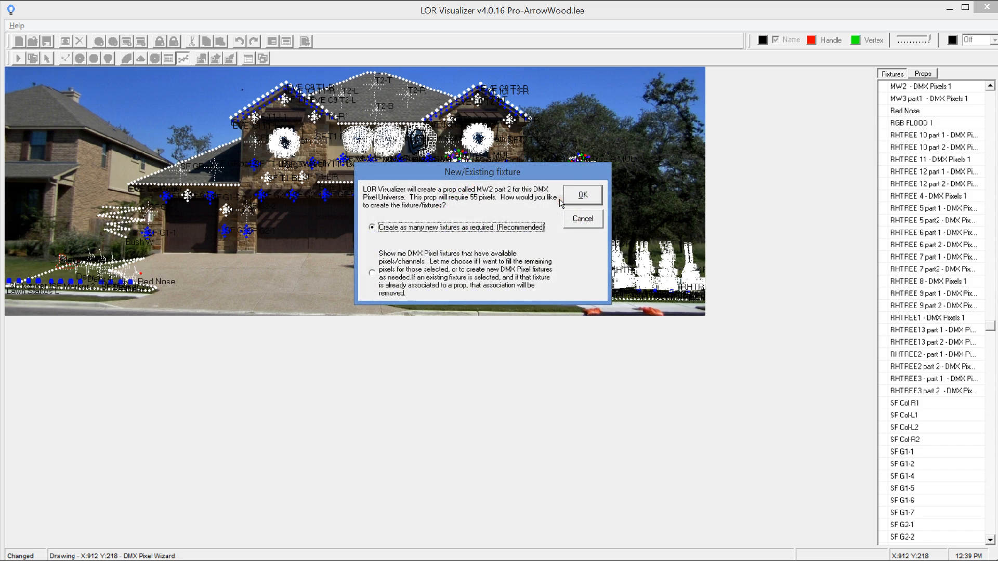
left_click(577, 198)
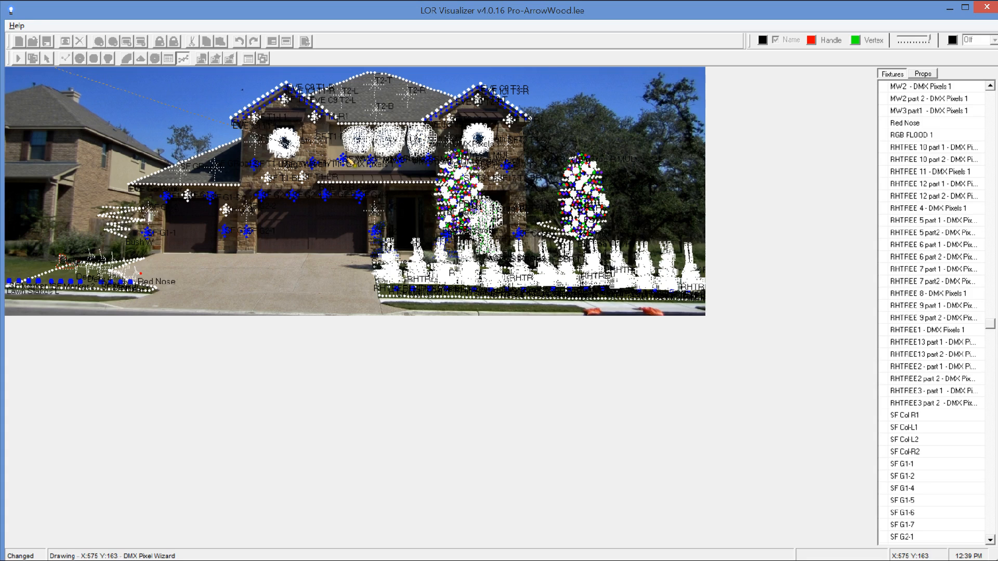
Select the MW2 part 2 fixture on the rightmost middle window and assign it to DMX universe 26.
left_click(49, 59)
left_click(431, 144)
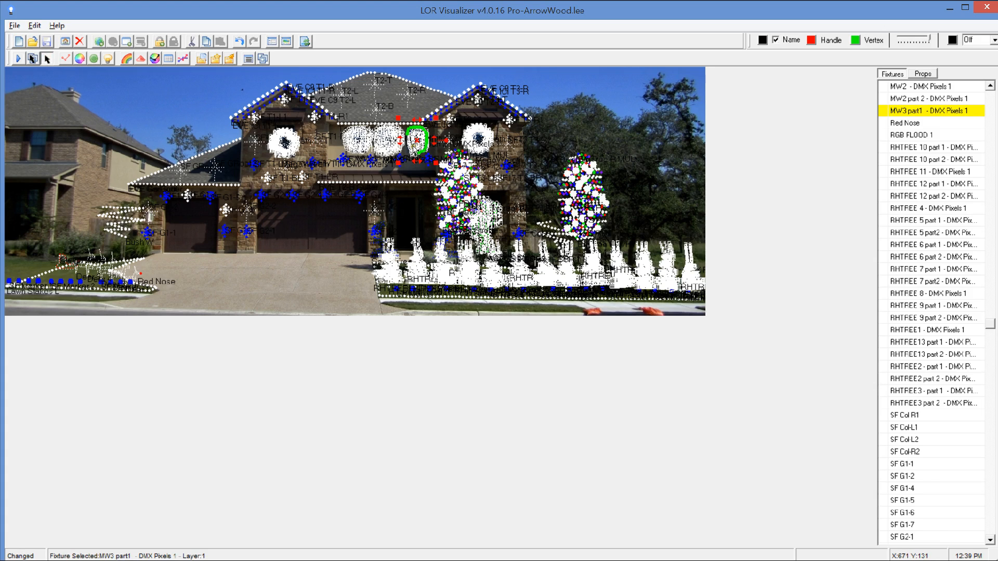
left_click(412, 147)
left_click(418, 155)
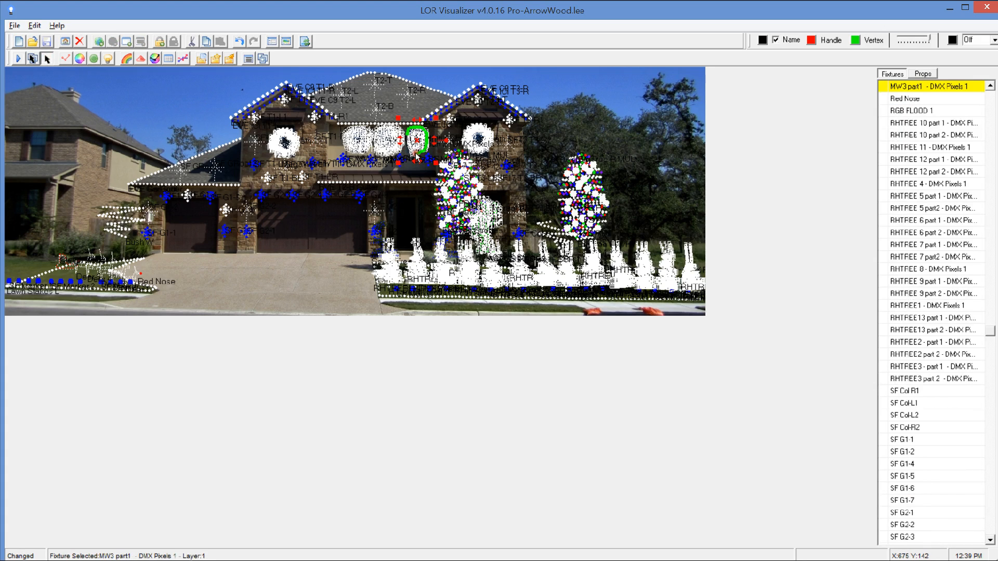
left_click(409, 154)
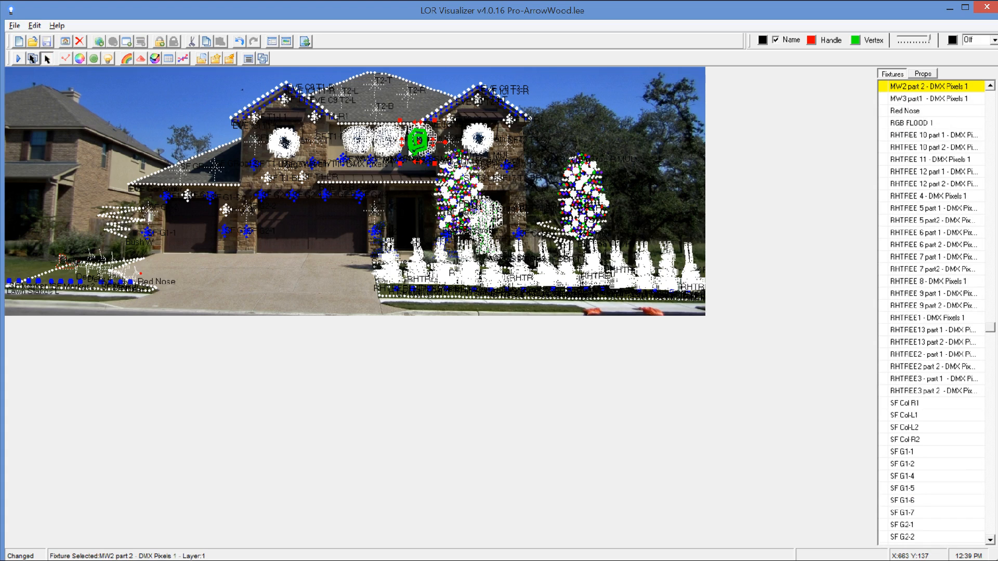
right_click(415, 144)
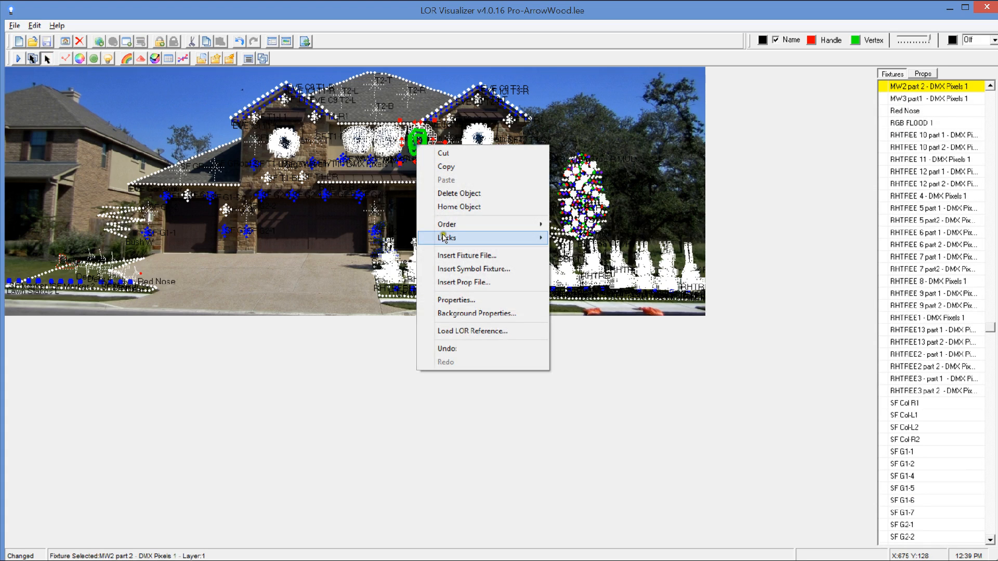
left_click(456, 300)
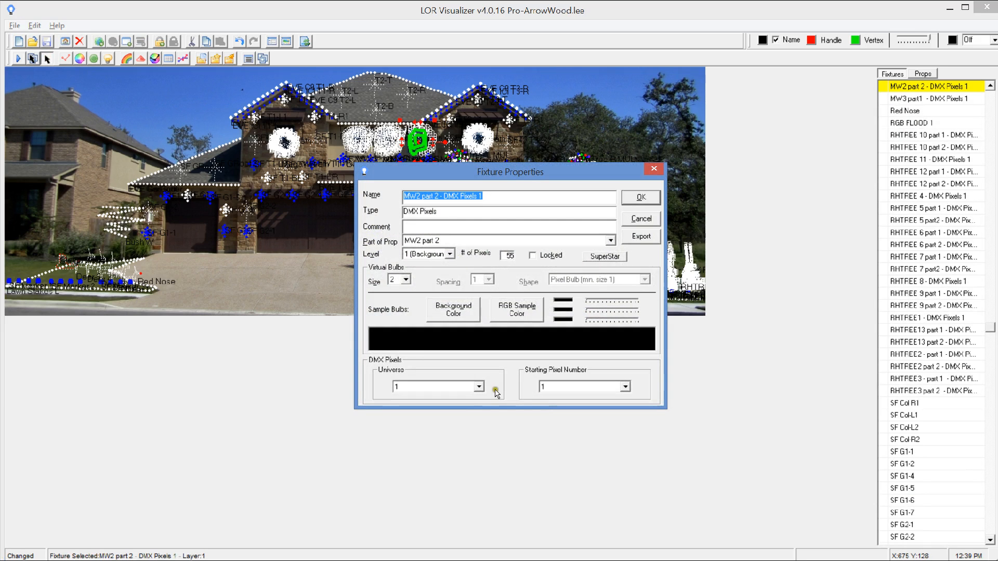
left_click(477, 387)
left_click(481, 435)
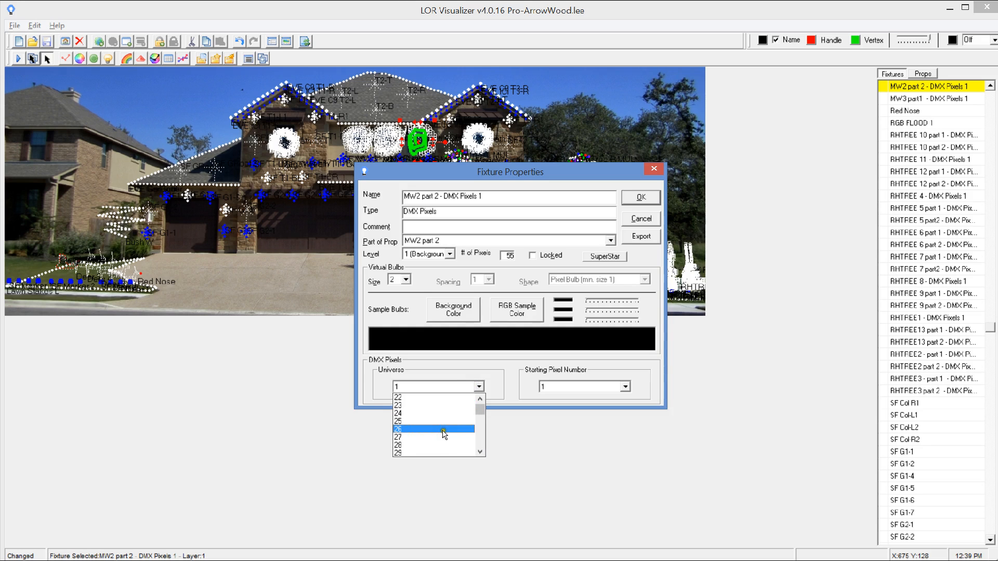
left_click(435, 430)
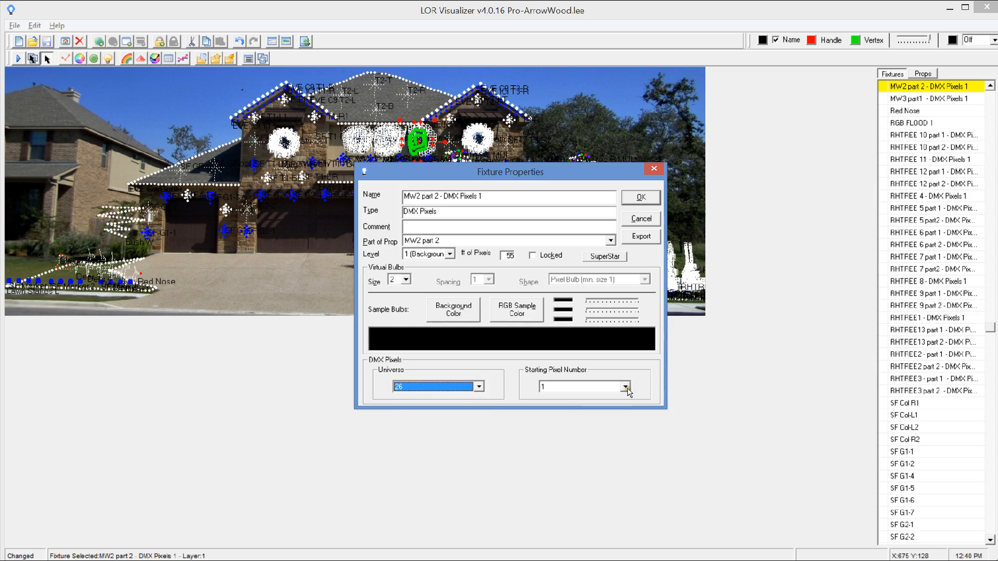
left_click(641, 198)
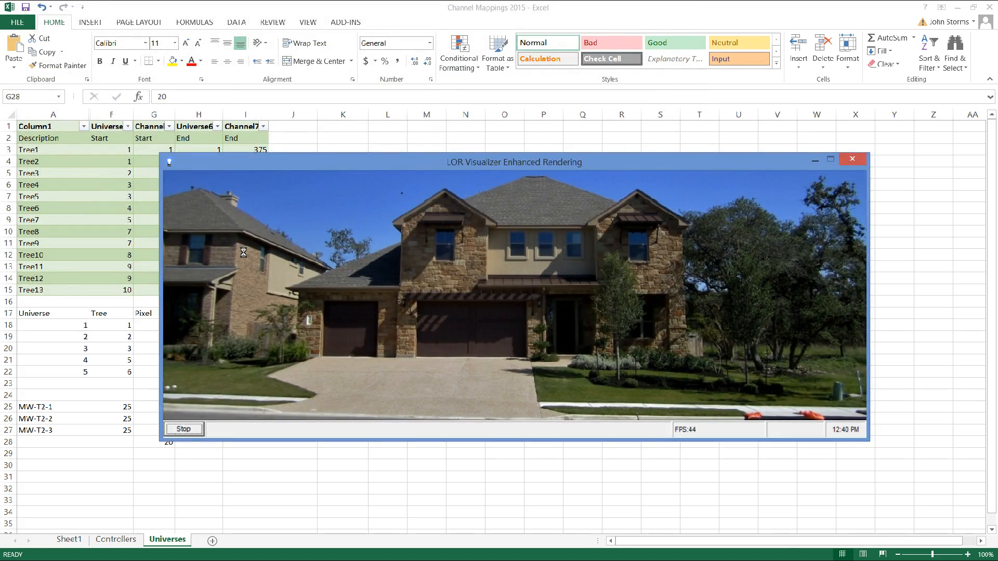
Play the WREATH TEST sequence in Light-O-Rama Sequence Editor to preview the wreaths in the Visualizer's enhanced rendering, and stop both simulation and playback.
key("alt+Tab")
key("Tab")
key("Tab")
key("Tab")
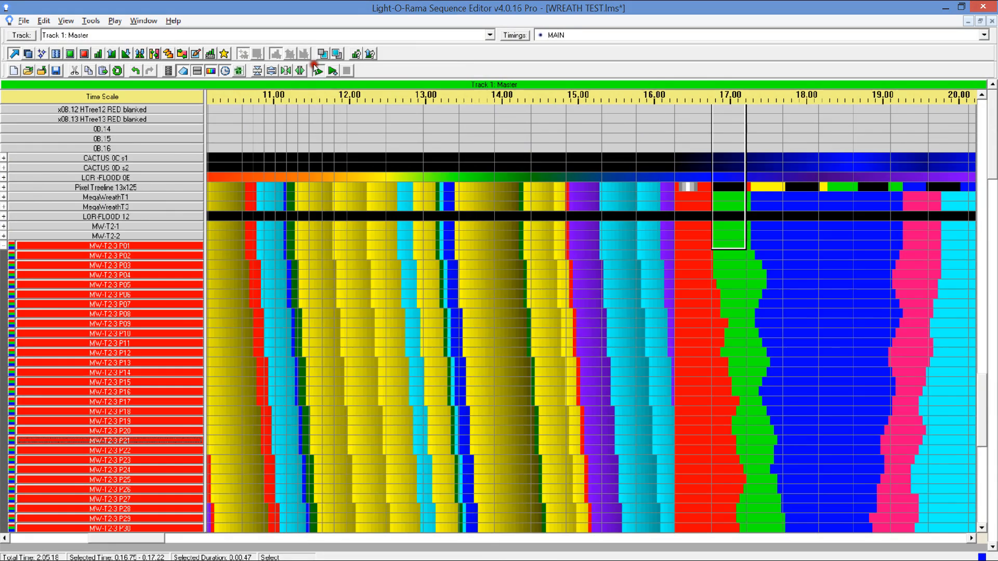
left_click(315, 68)
left_click(456, 69)
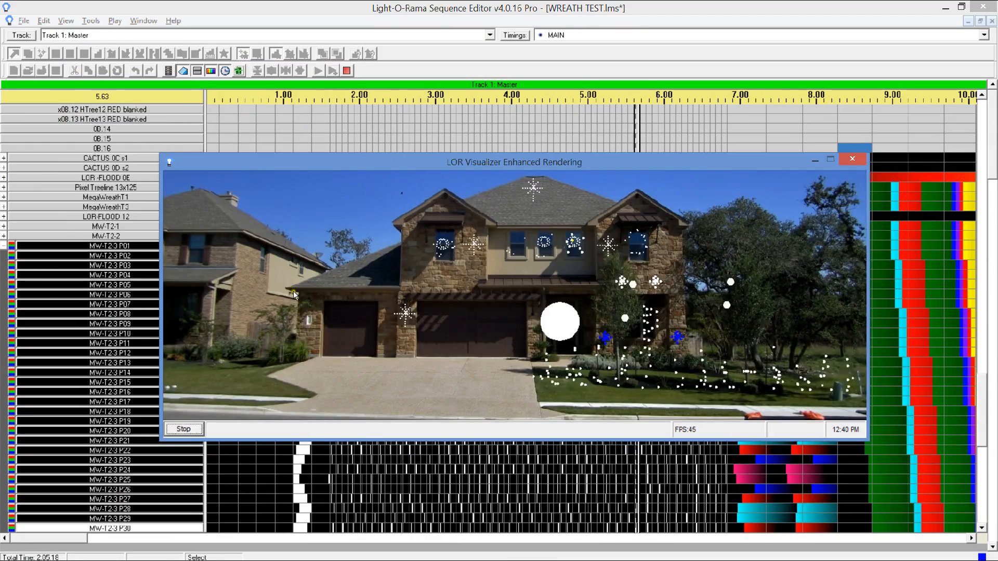
left_click(183, 428)
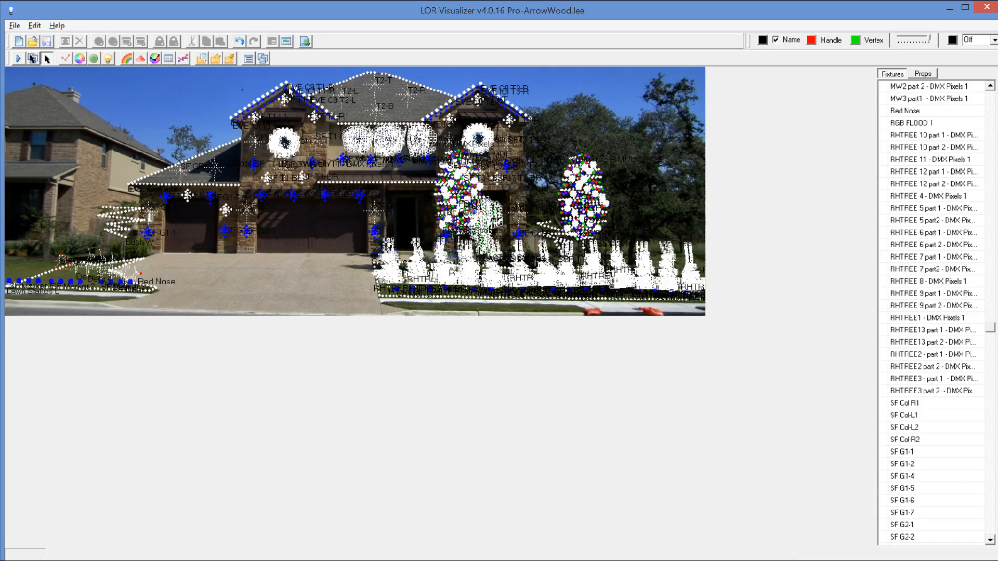
left_click(950, 8)
left_click(346, 70)
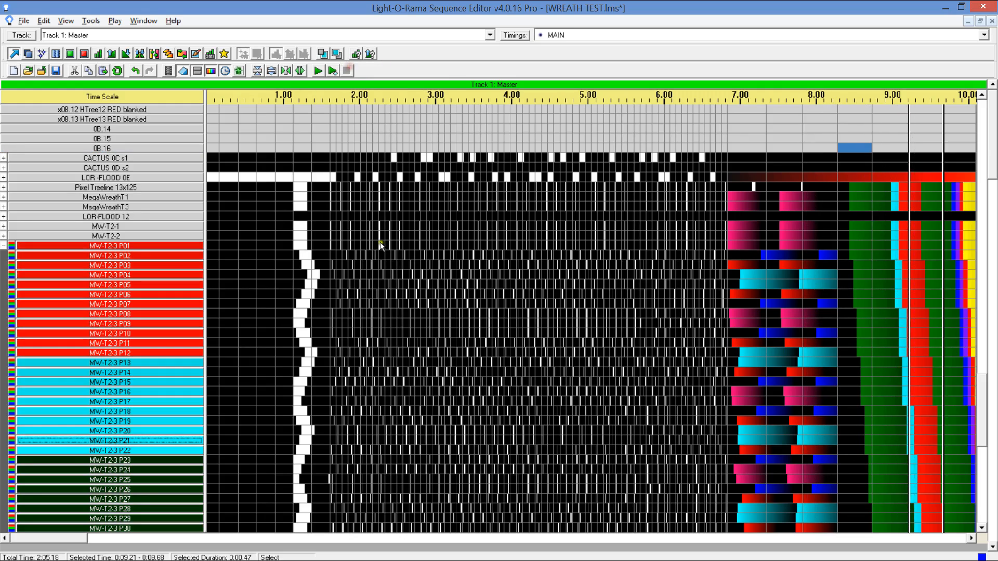
Switch back to LOR Visualizer and set the virtual bulb size of the MW3 part1 fixture to 1.
key("alt+Tab")
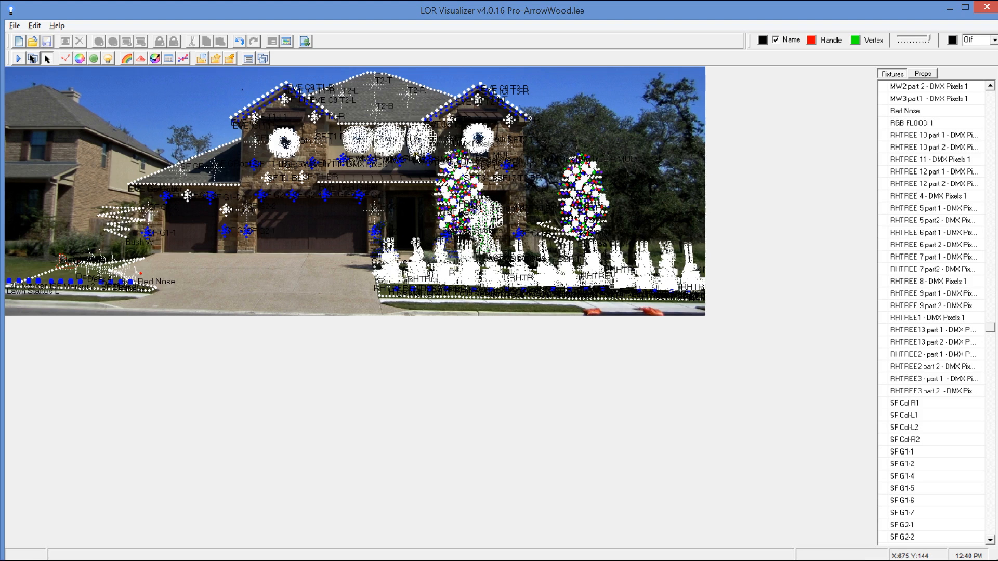
left_click(416, 154)
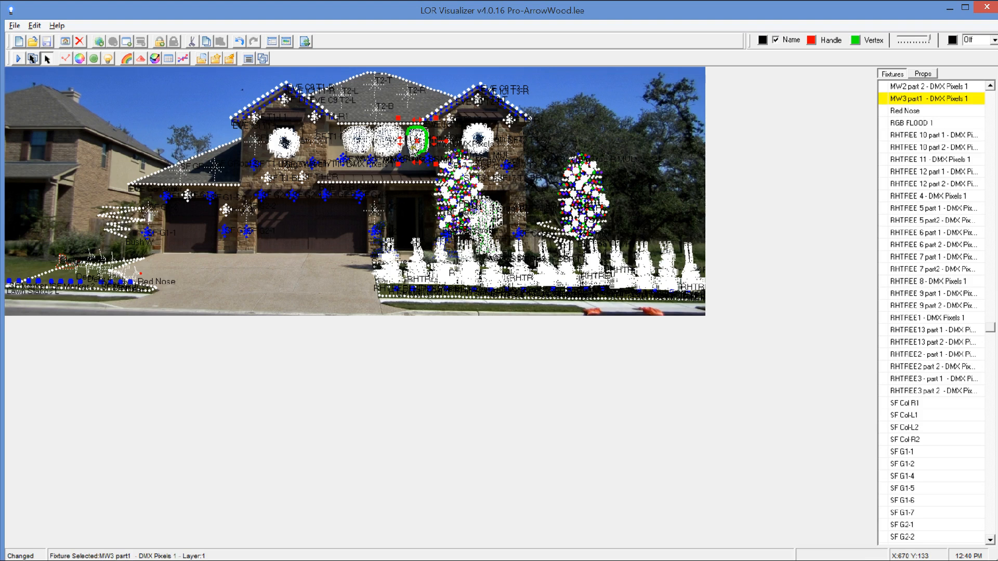
right_click(424, 147)
left_click(487, 305)
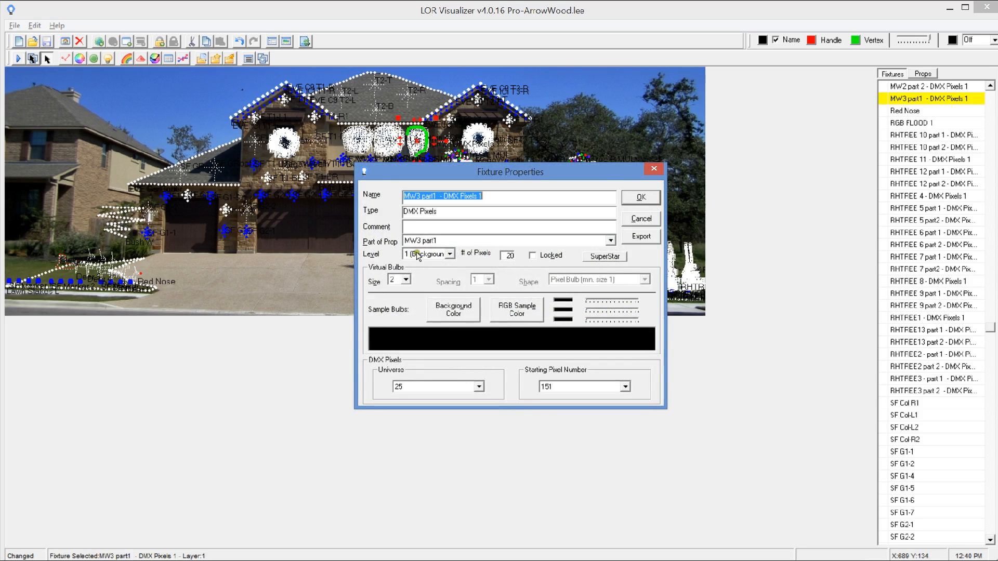
left_click(405, 279)
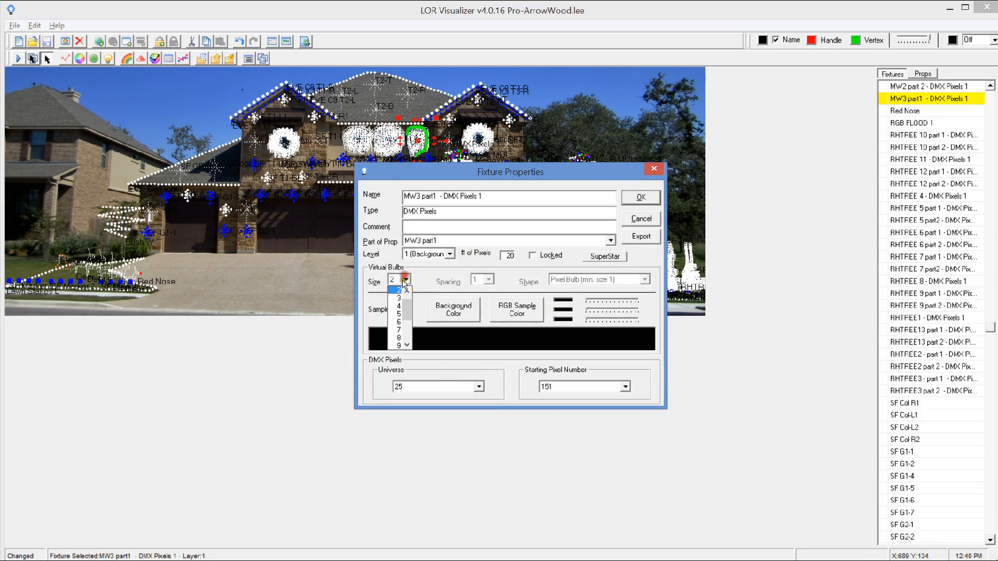
left_click(401, 290)
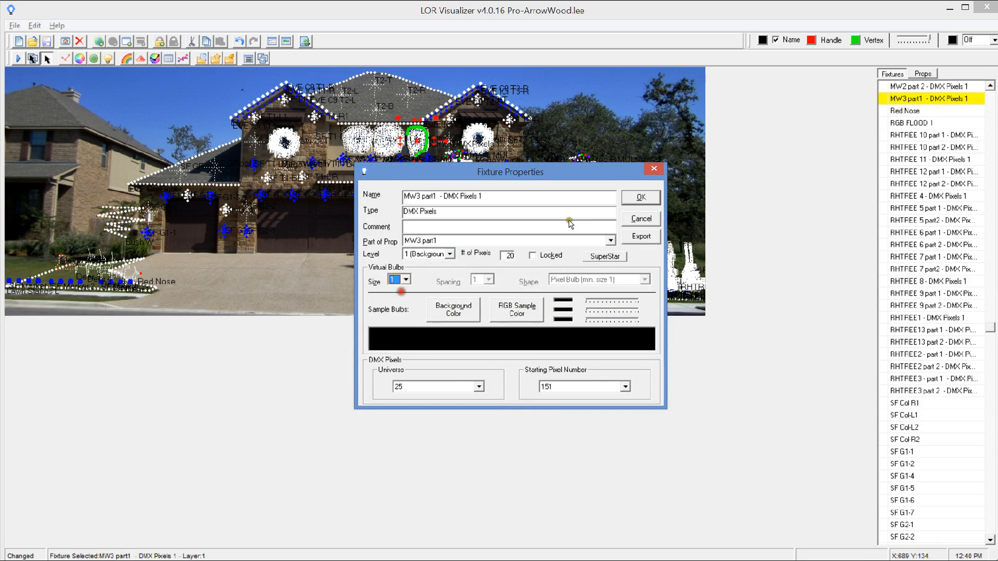
left_click(642, 197)
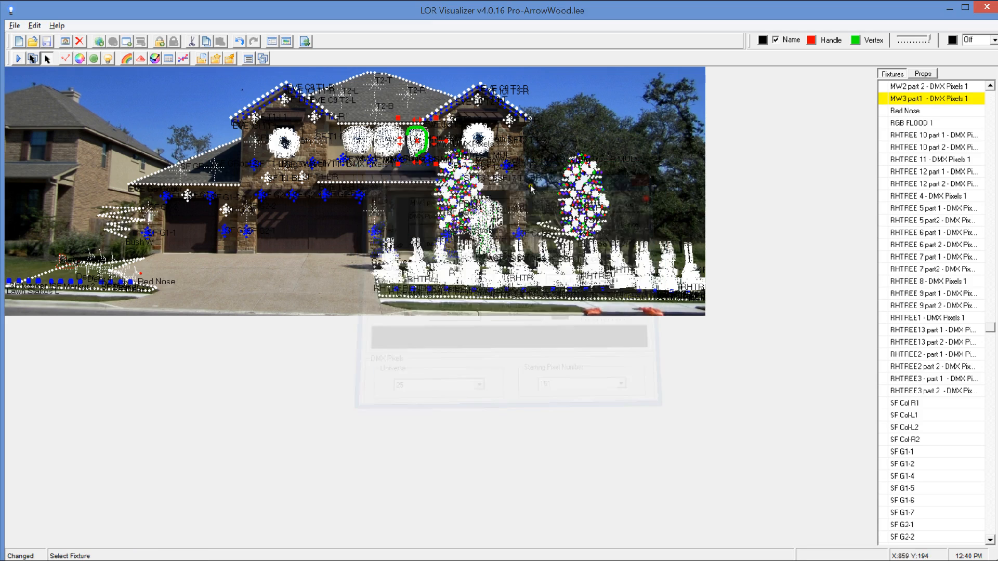
Set the virtual bulb size of the MW2 part 2 fixture to 1.
left_click(413, 148)
left_click(412, 148)
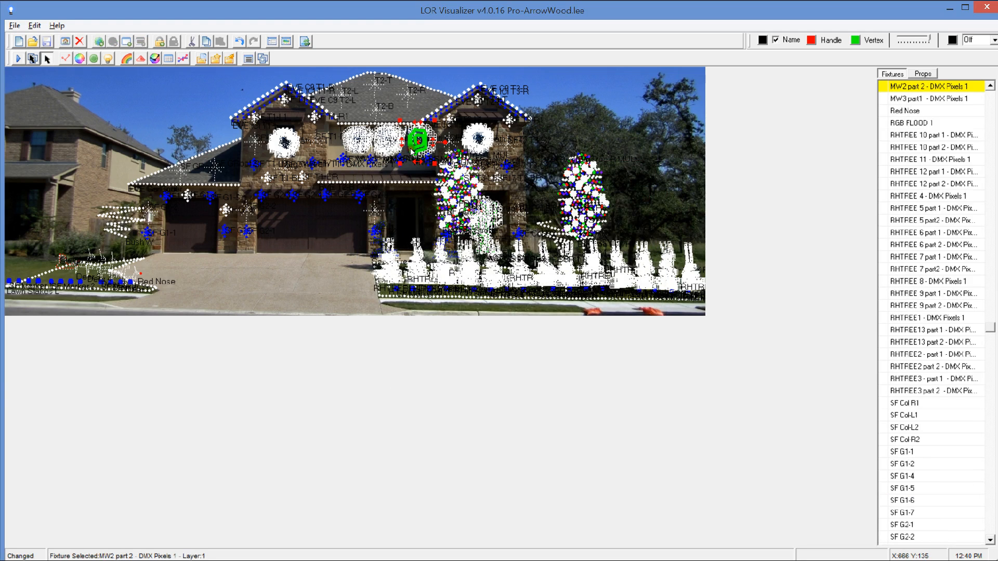
right_click(411, 149)
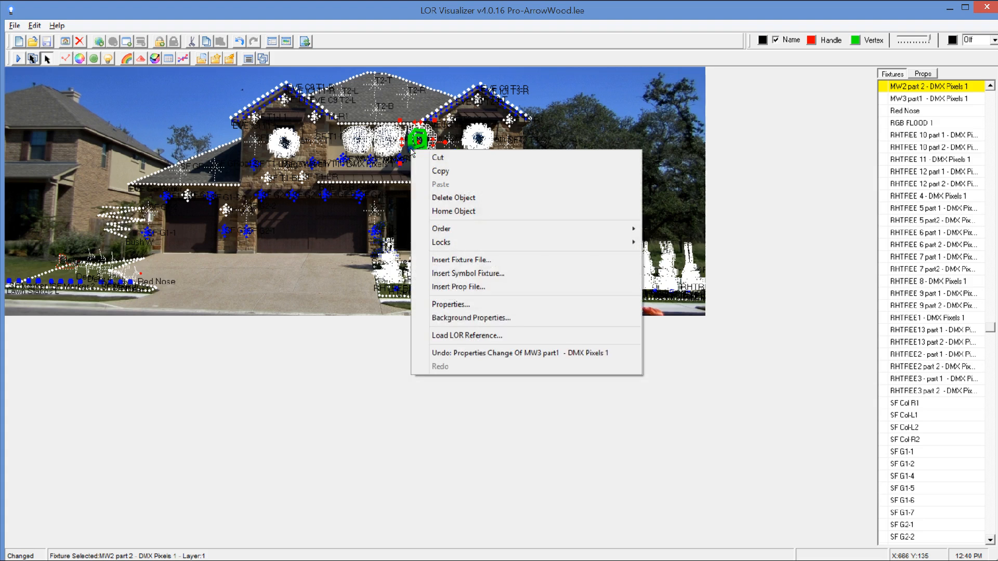
left_click(469, 306)
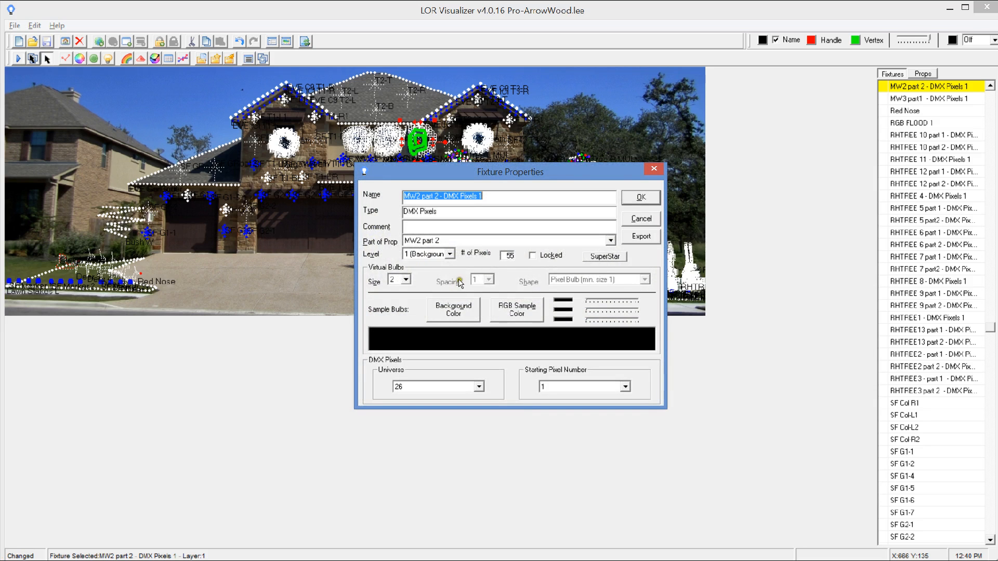
left_click(405, 280)
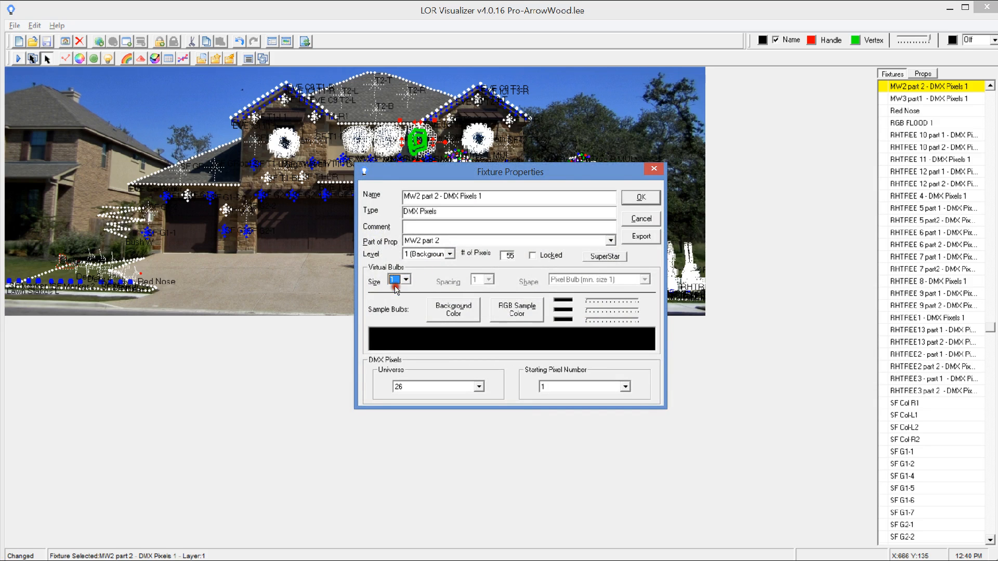
left_click(643, 198)
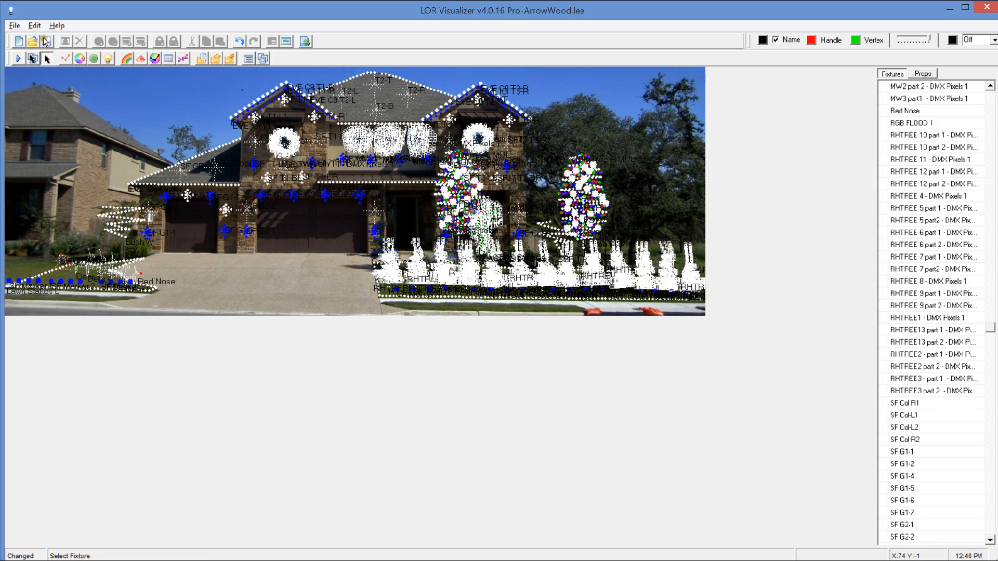
Replace the simulation's background image with the dark house picture ArrowWood.jpg.
left_click(35, 25)
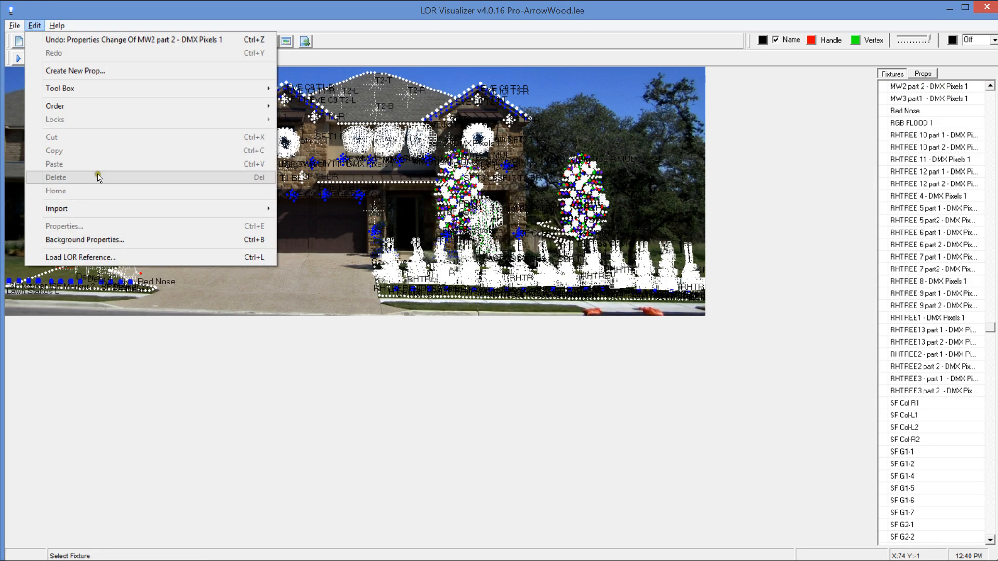
left_click(107, 245)
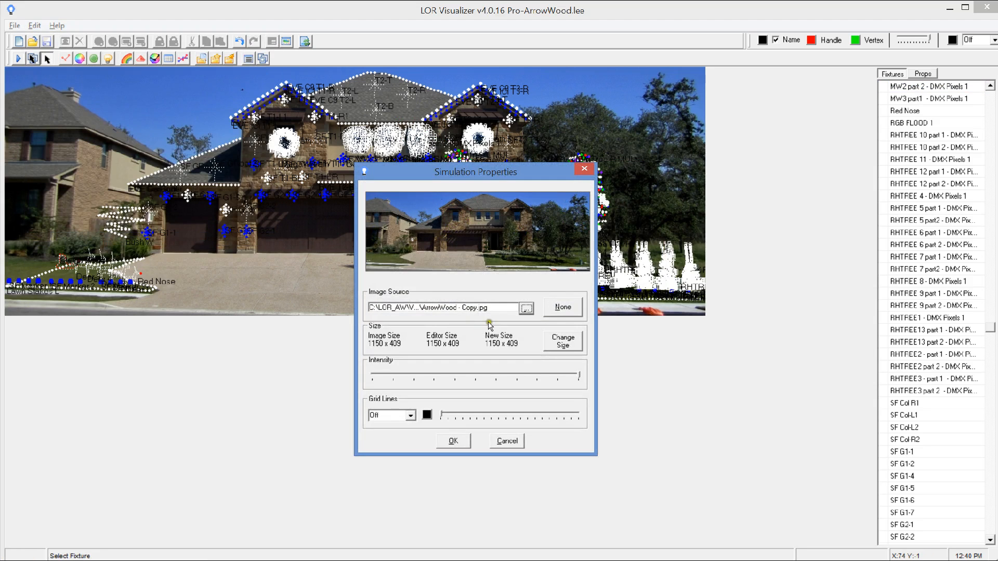
left_click(526, 308)
left_click(714, 364)
left_click(748, 437)
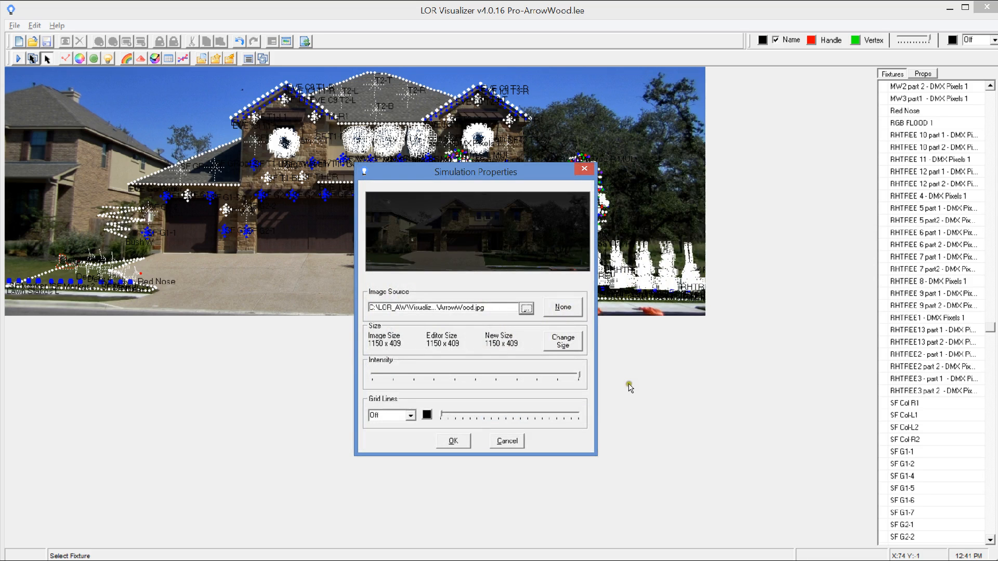
left_click(444, 444)
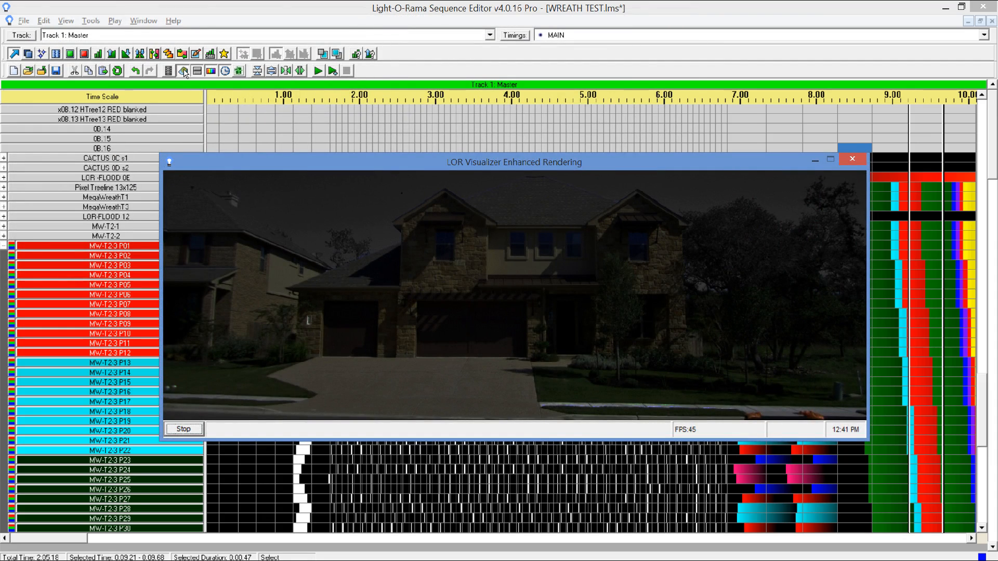
Play the WREATH TEST sequence in Light-O-Rama Sequence Editor to preview the wreaths over the dark background, and stop the Visualizer simulation.
left_click(316, 71)
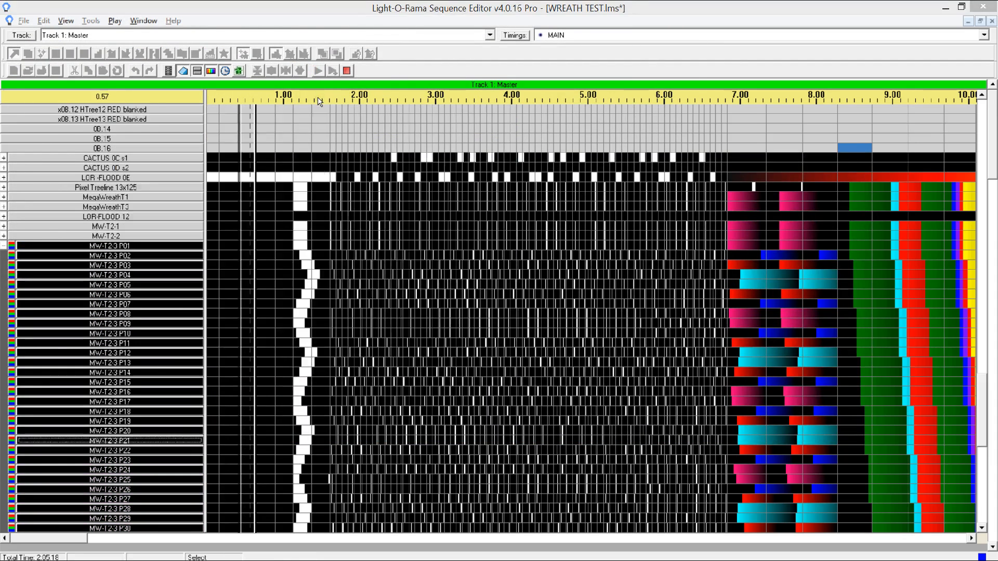
key("alt+Tab")
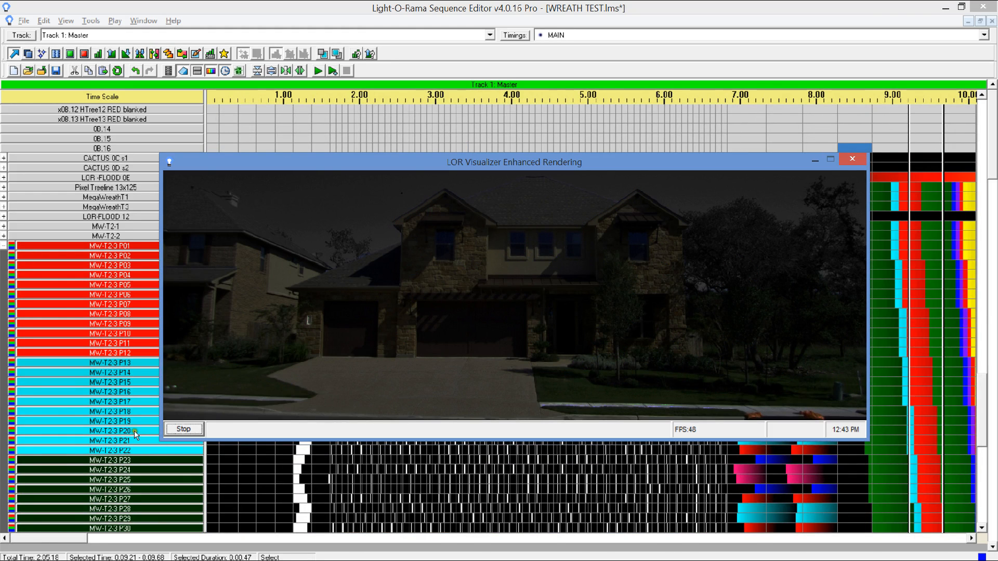
left_click(177, 429)
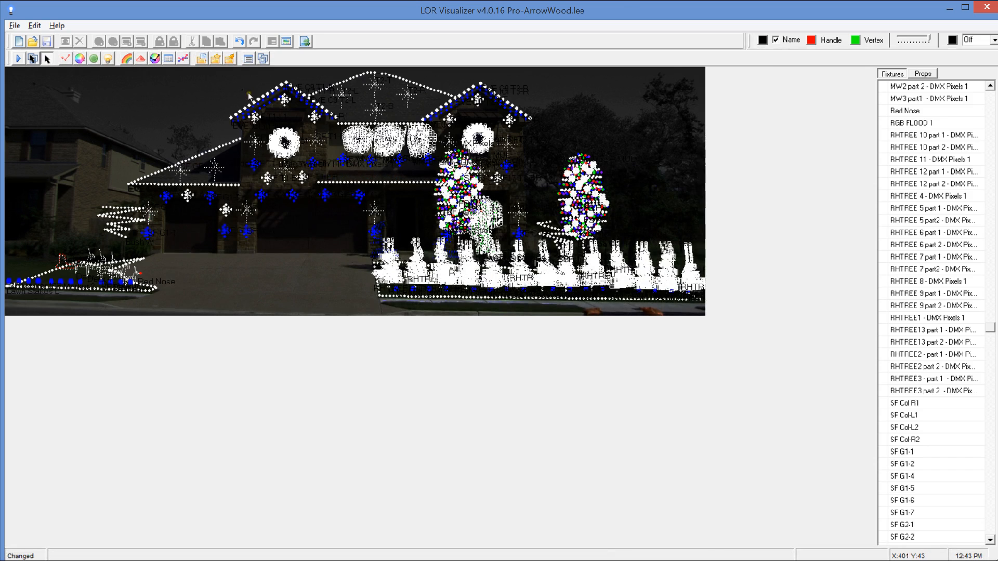